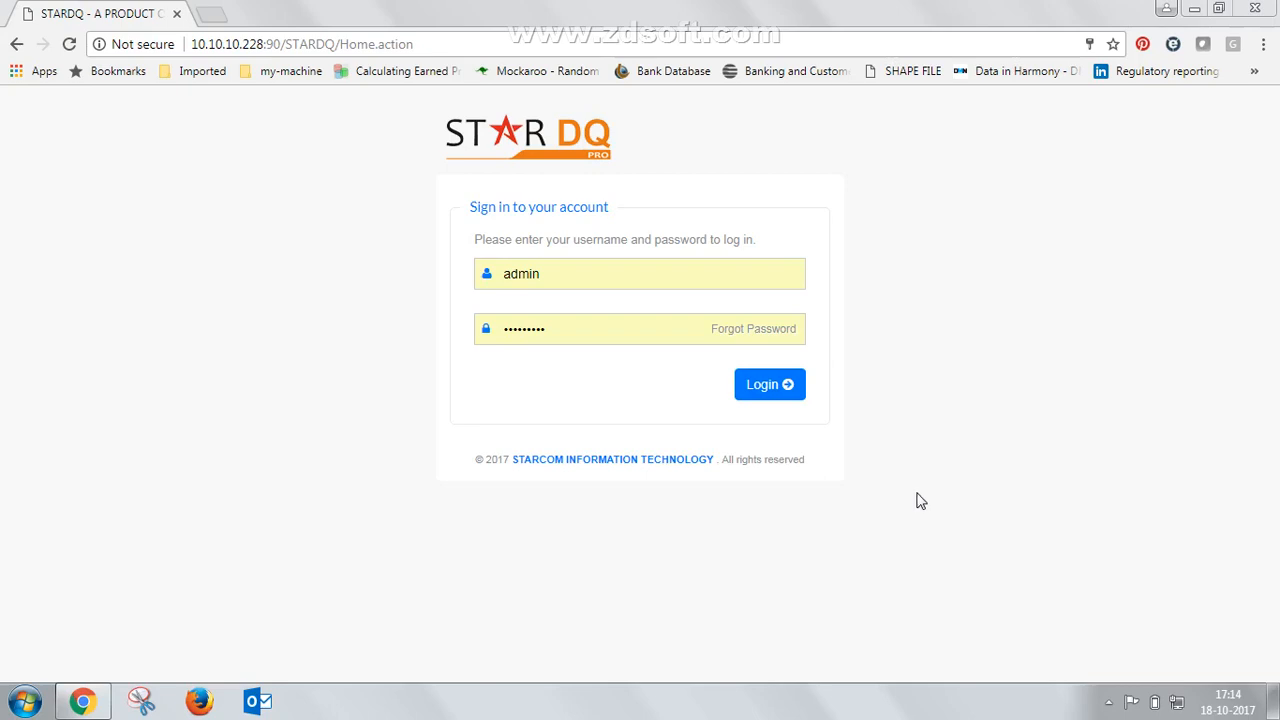
# Step: Sign in with the prefilled credentials and create a process named Testdemo1 without any dependency
pyautogui.click(778, 390)
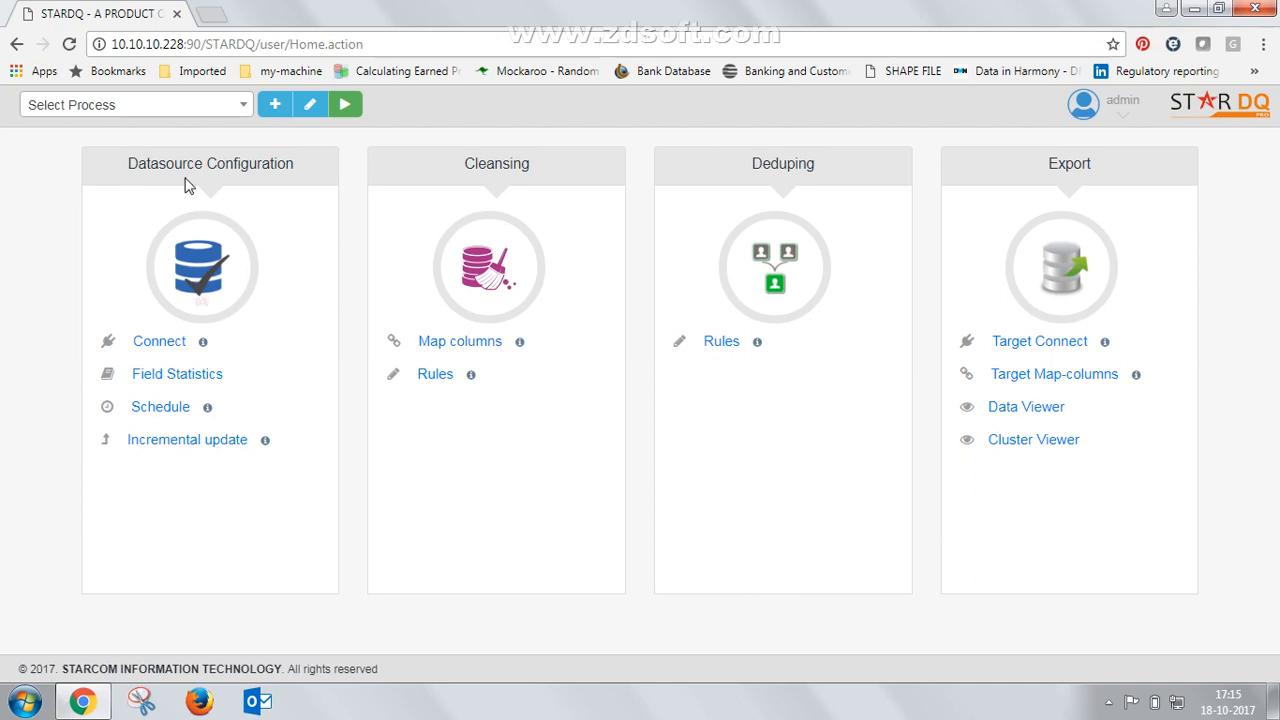
pyautogui.click(268, 106)
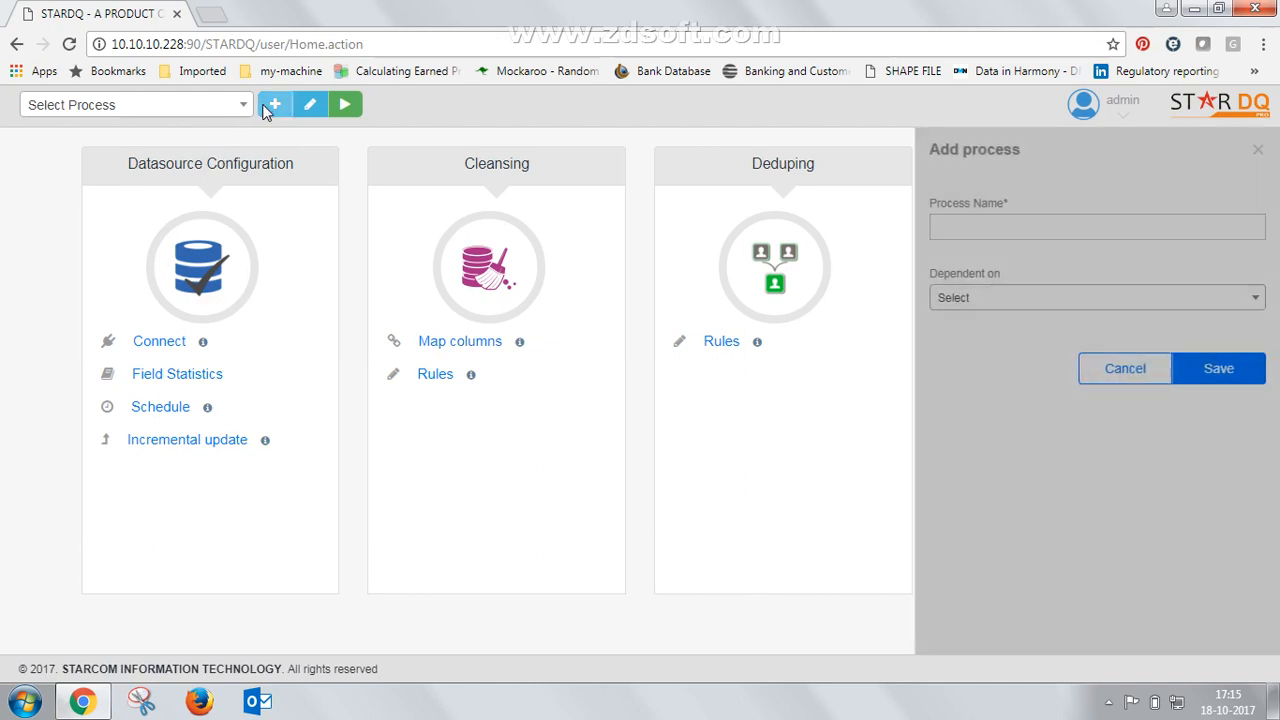
pyautogui.click(984, 227)
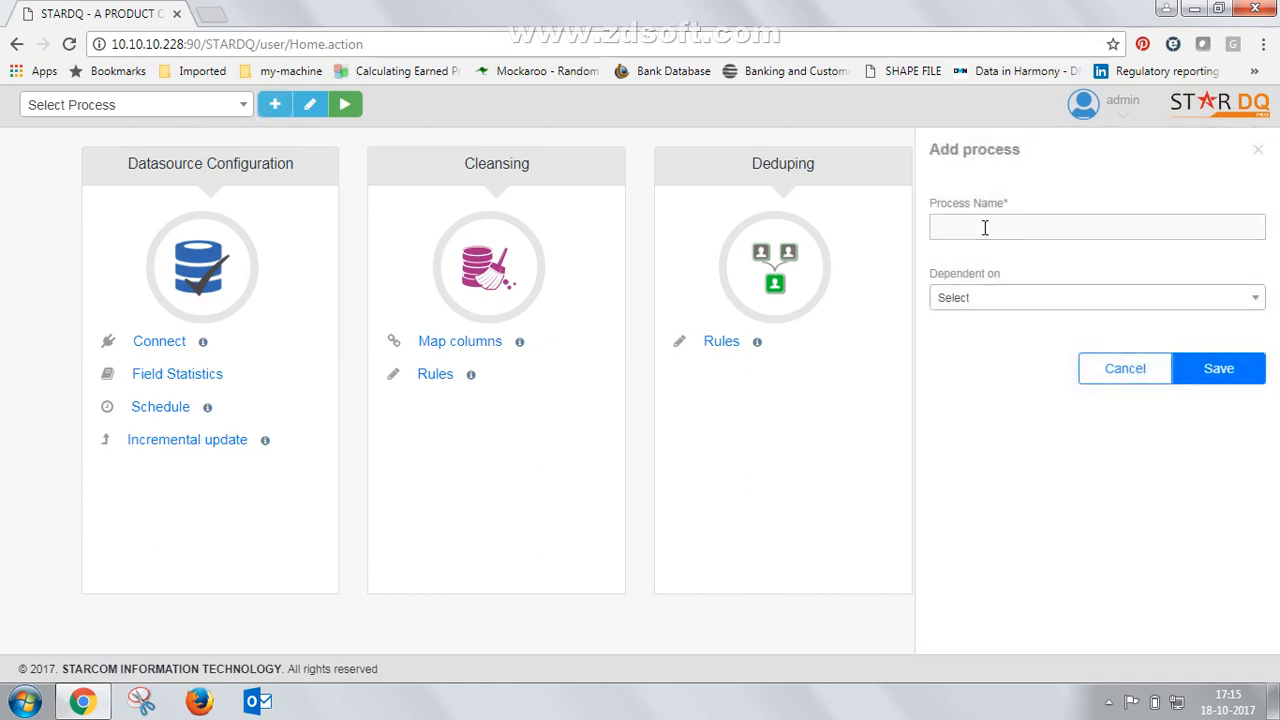
pyautogui.write('Testdemo')
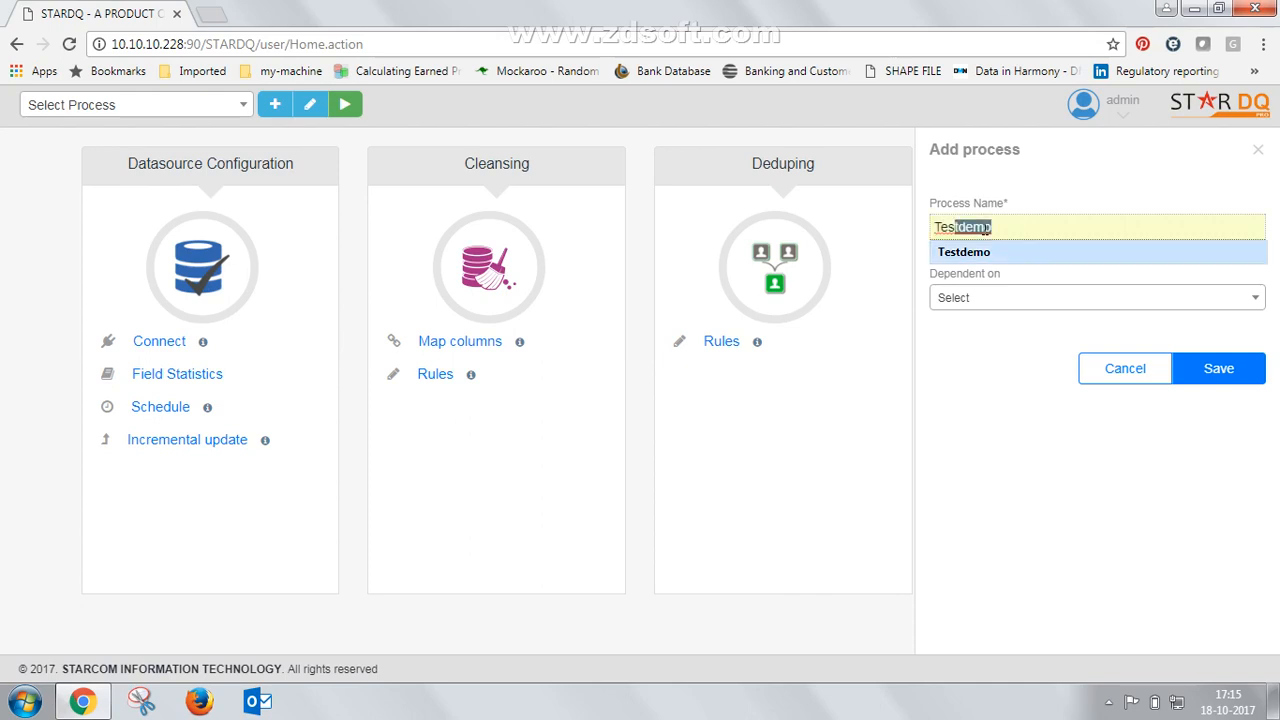
pyautogui.press('Right')
pyautogui.write('1')
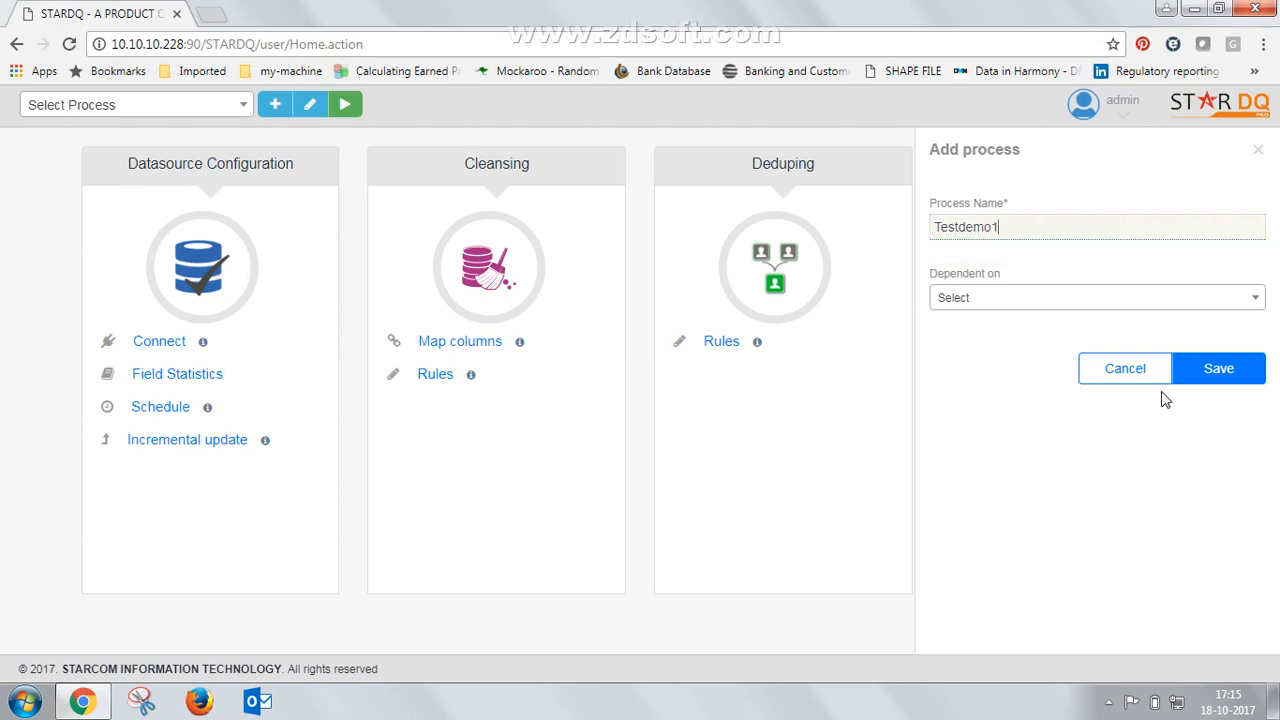
pyautogui.click(1219, 368)
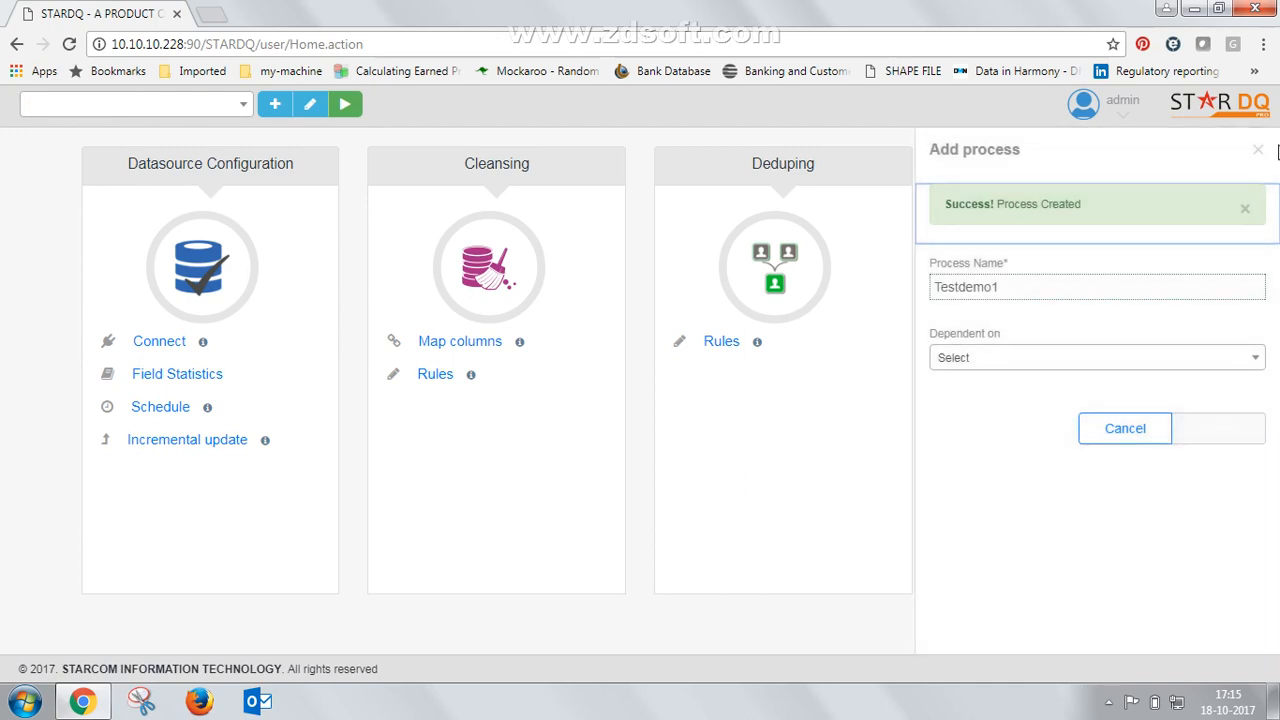
pyautogui.click(1258, 150)
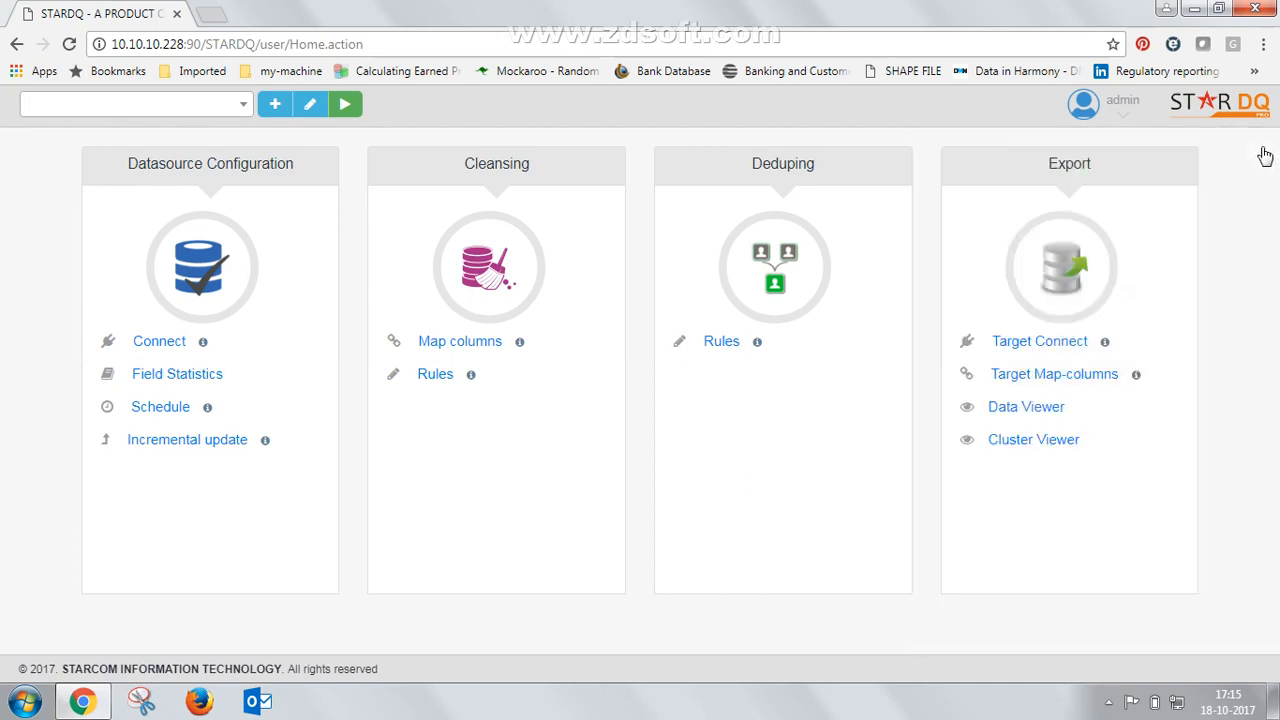
# Step: Select the Testdemo1 process, name its new datasource inputdb, and try to save it without a connector type
pyautogui.click(243, 105)
pyautogui.click(78, 266)
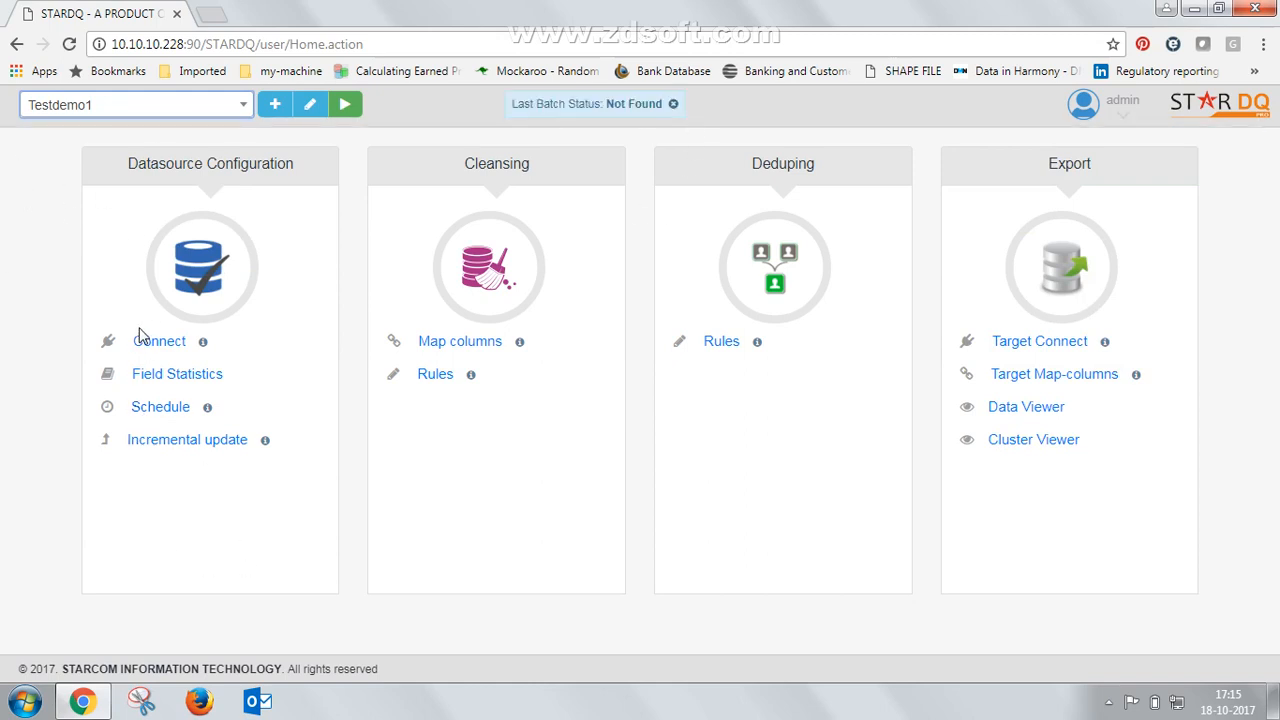
pyautogui.click(172, 348)
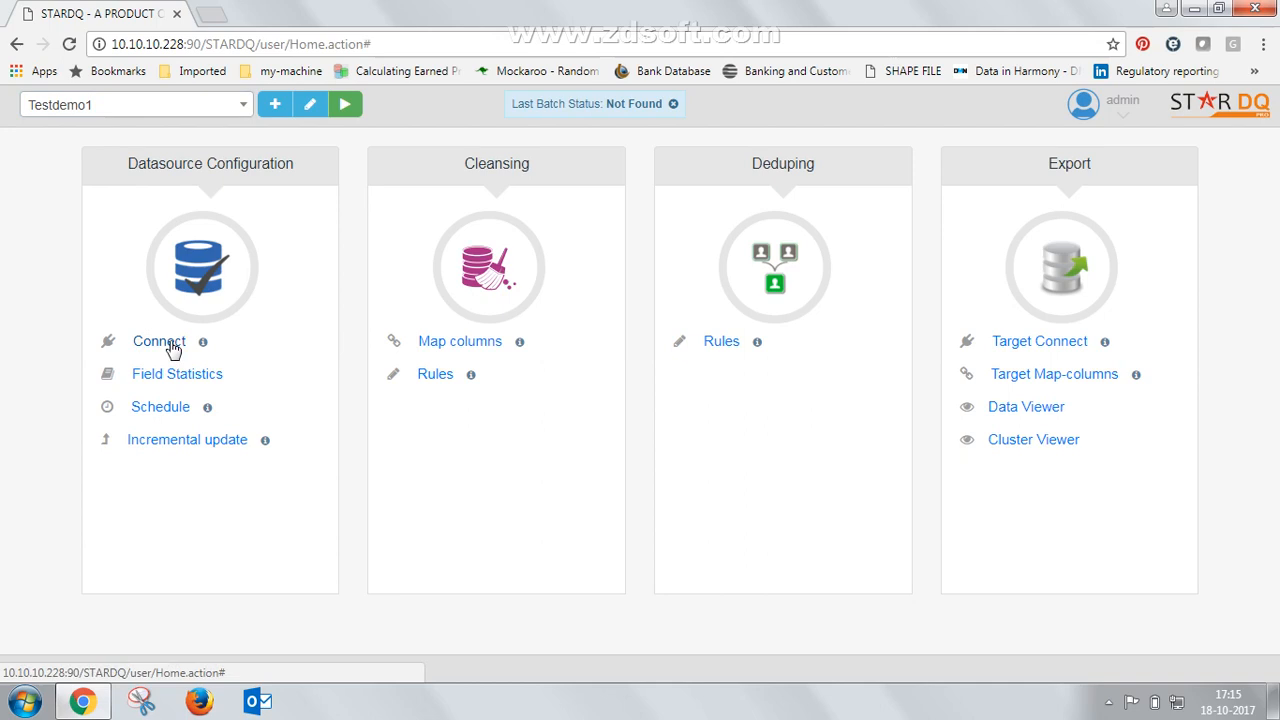
pyautogui.click(1224, 210)
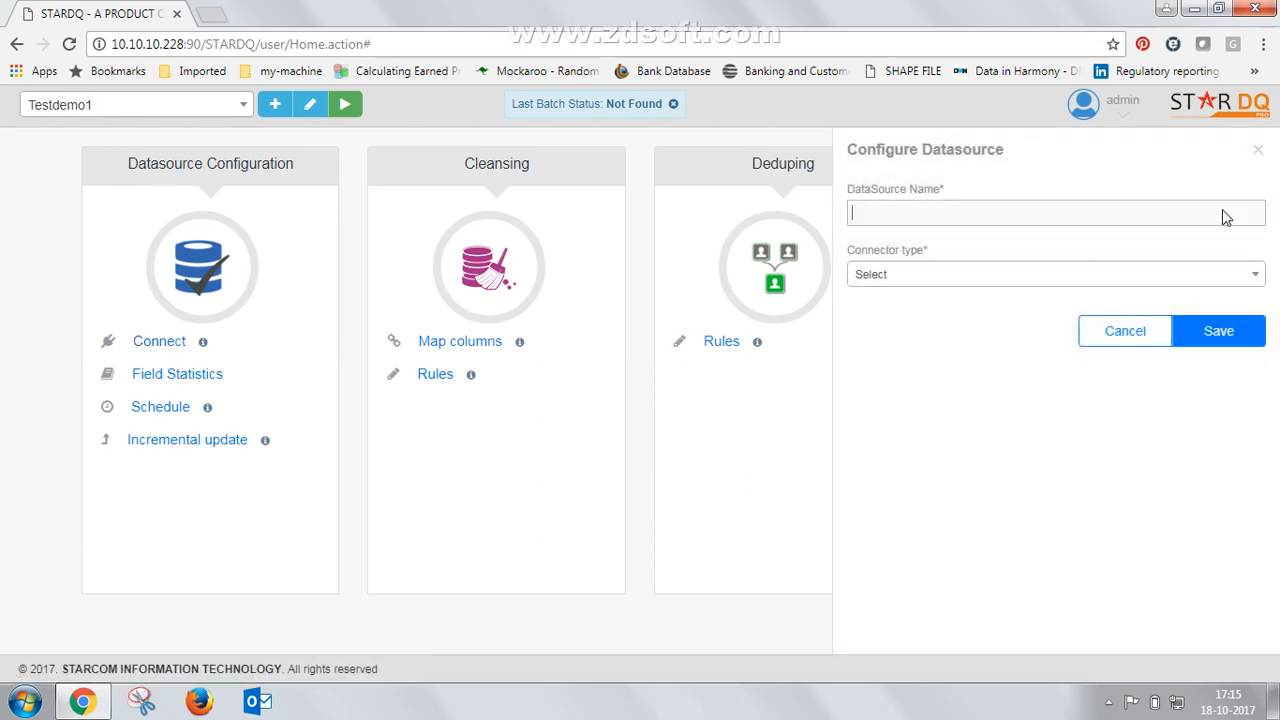
pyautogui.write('inputdb')
pyautogui.click(1246, 338)
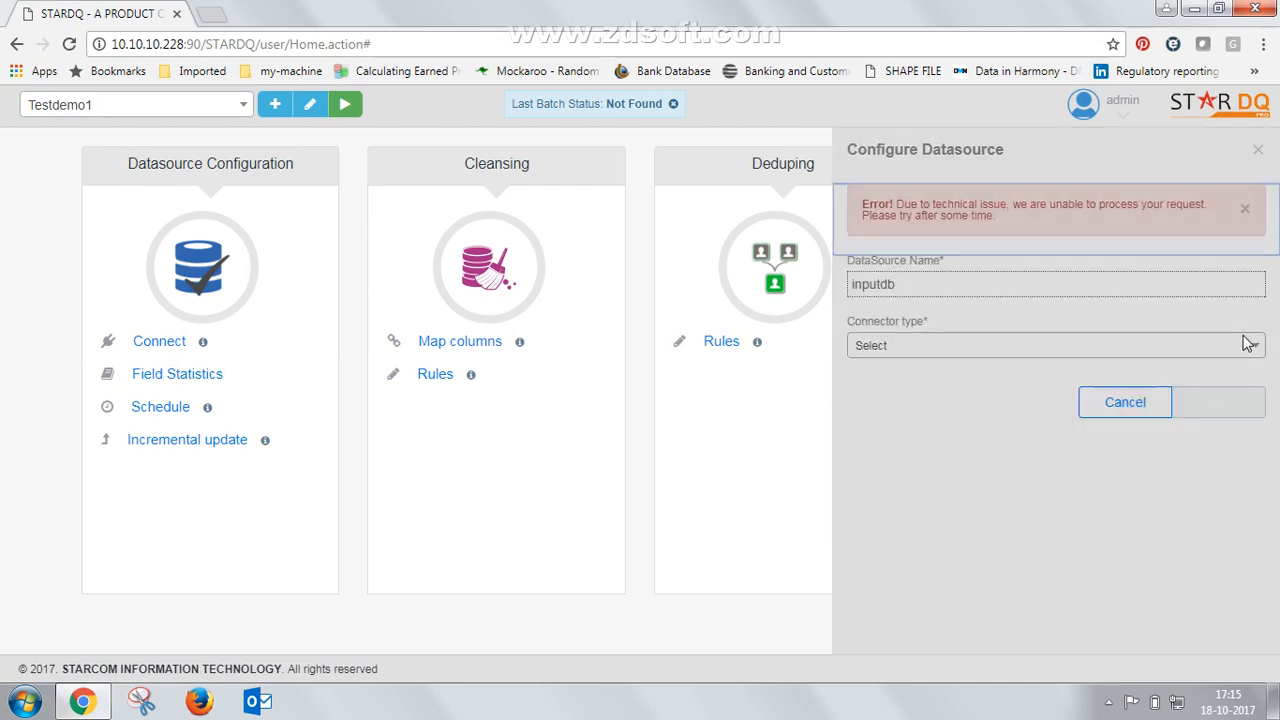
pyautogui.click(1245, 209)
# Step: Set the datasource's connector type to Database and review the database variants on offer
pyautogui.click(1260, 272)
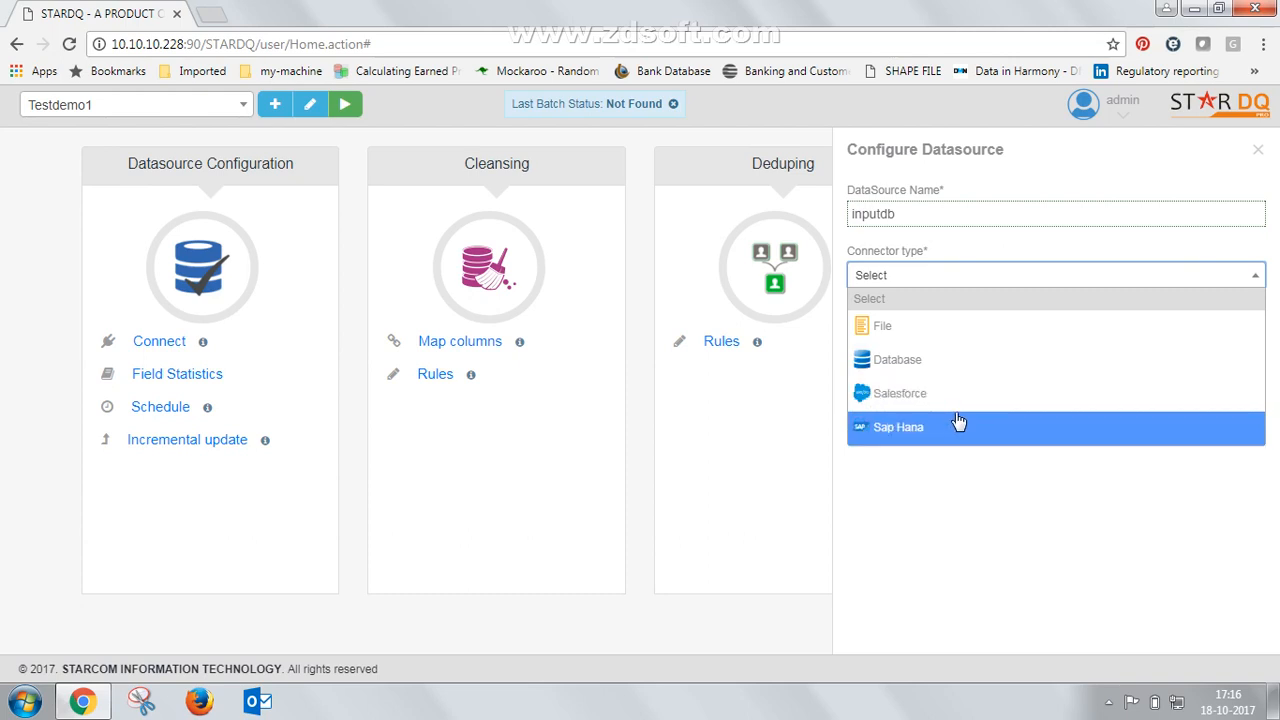
pyautogui.click(940, 362)
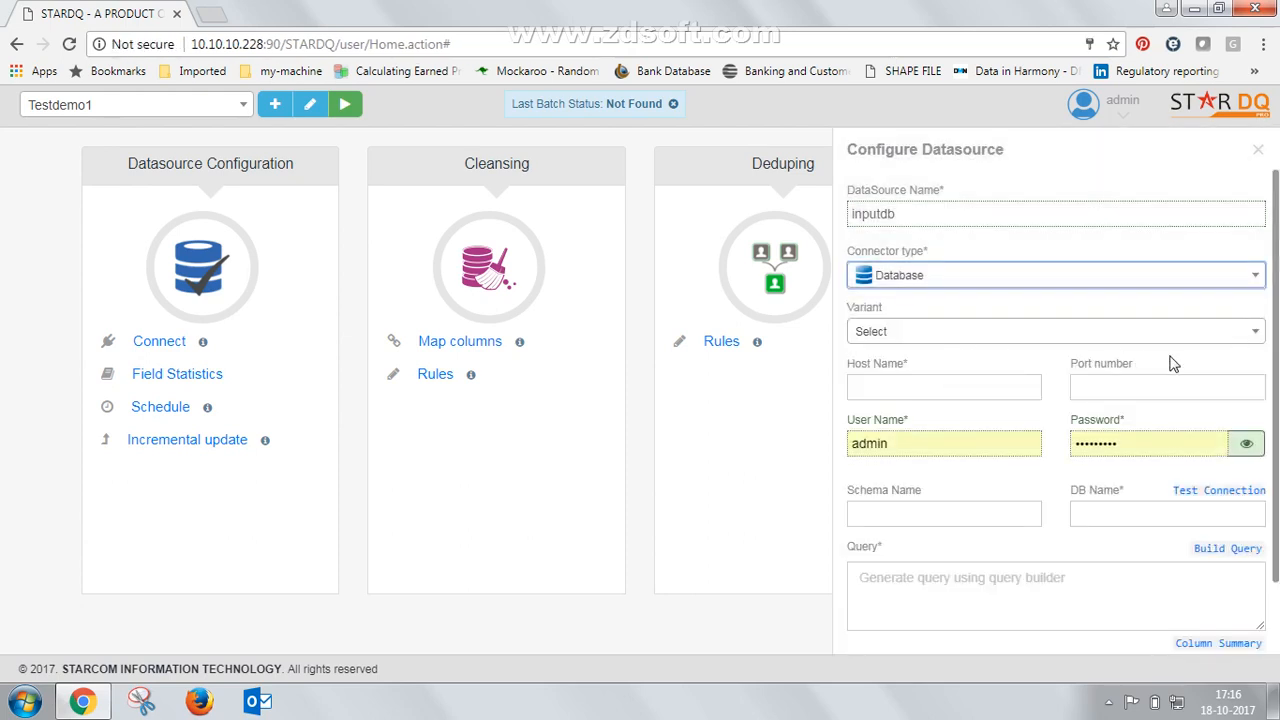
pyautogui.click(1250, 340)
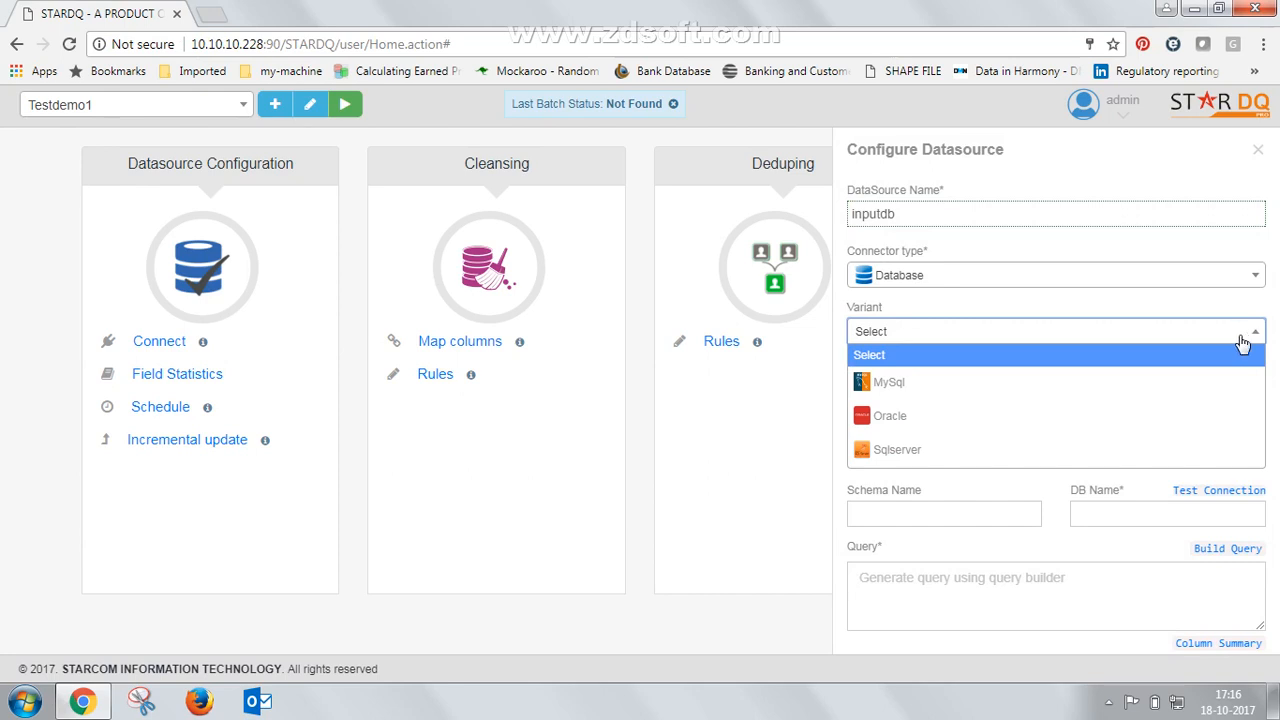
pyautogui.click(1176, 320)
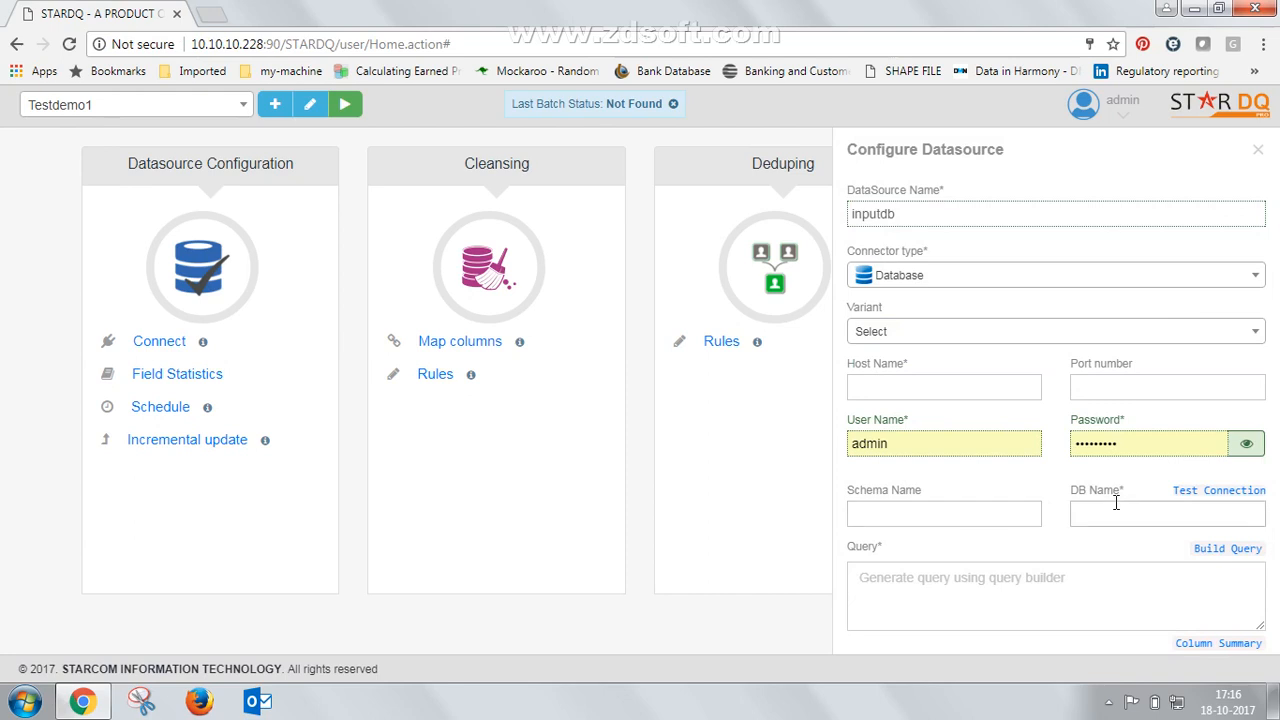
# Step: Set the connector type to File, upload FULLDUMP(10000).txt with the PIPE separator, and cancel the datasource configuration
pyautogui.click(1046, 280)
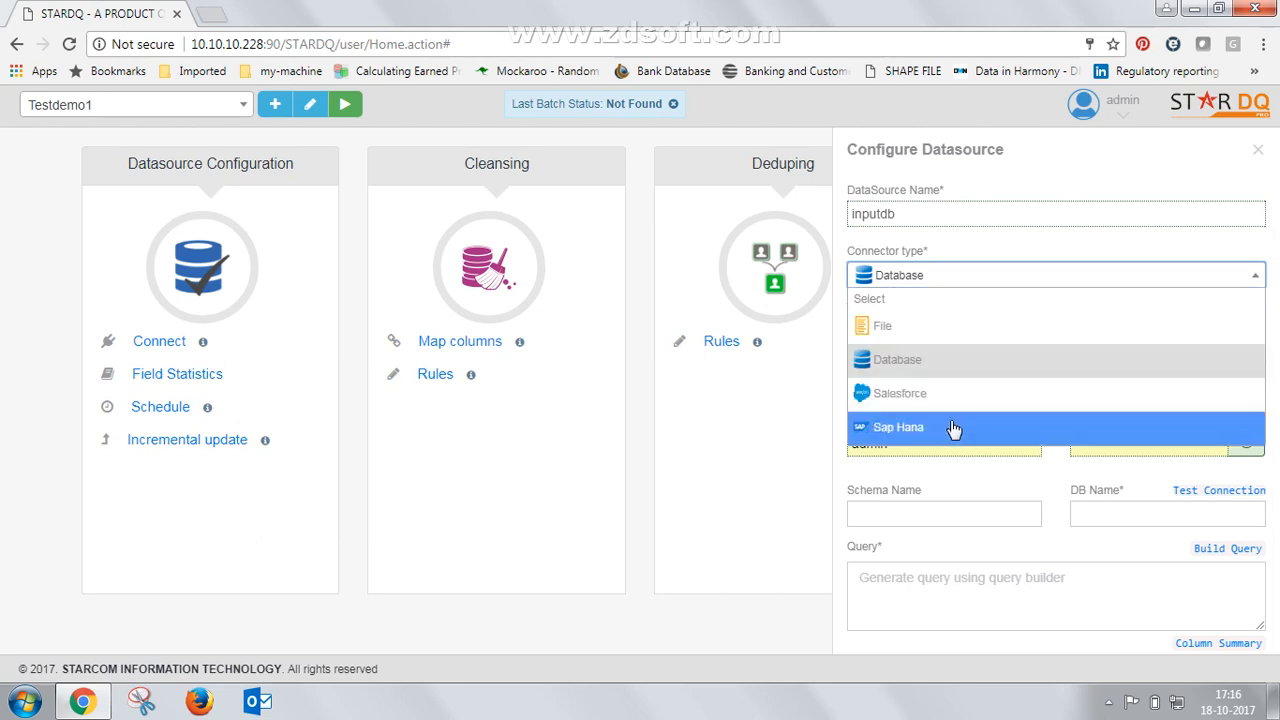
pyautogui.click(931, 325)
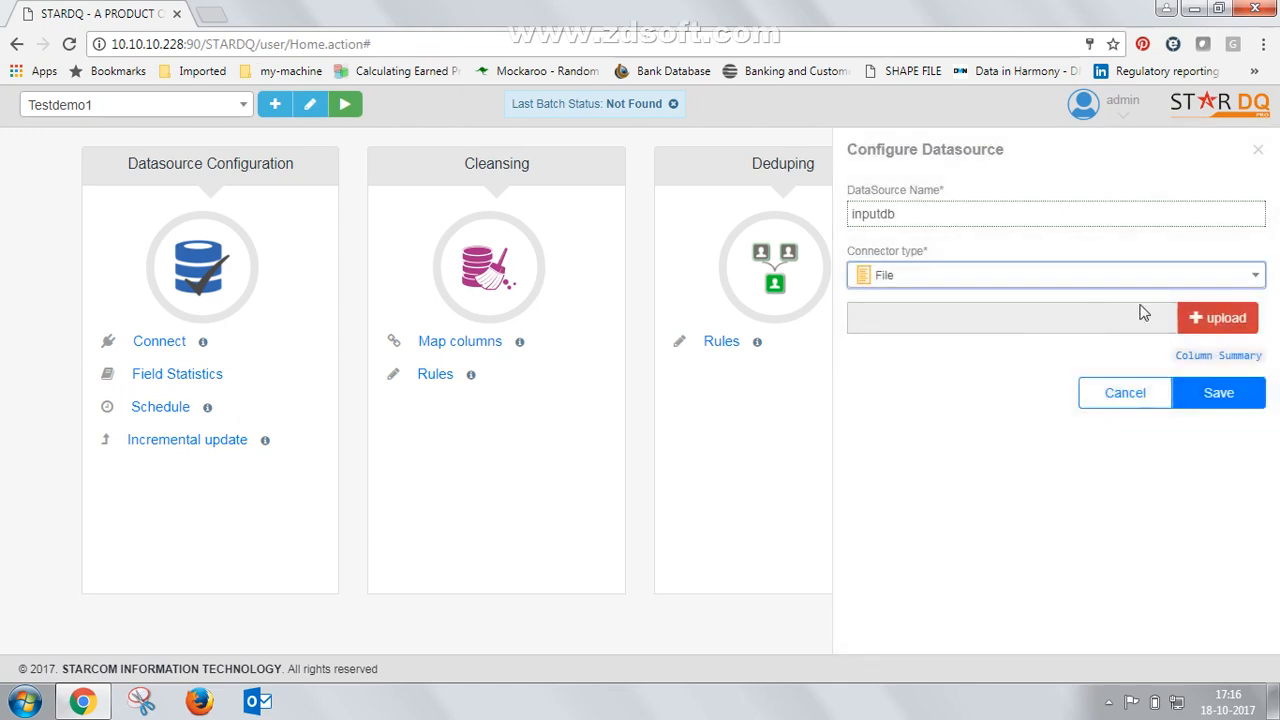
pyautogui.click(1198, 322)
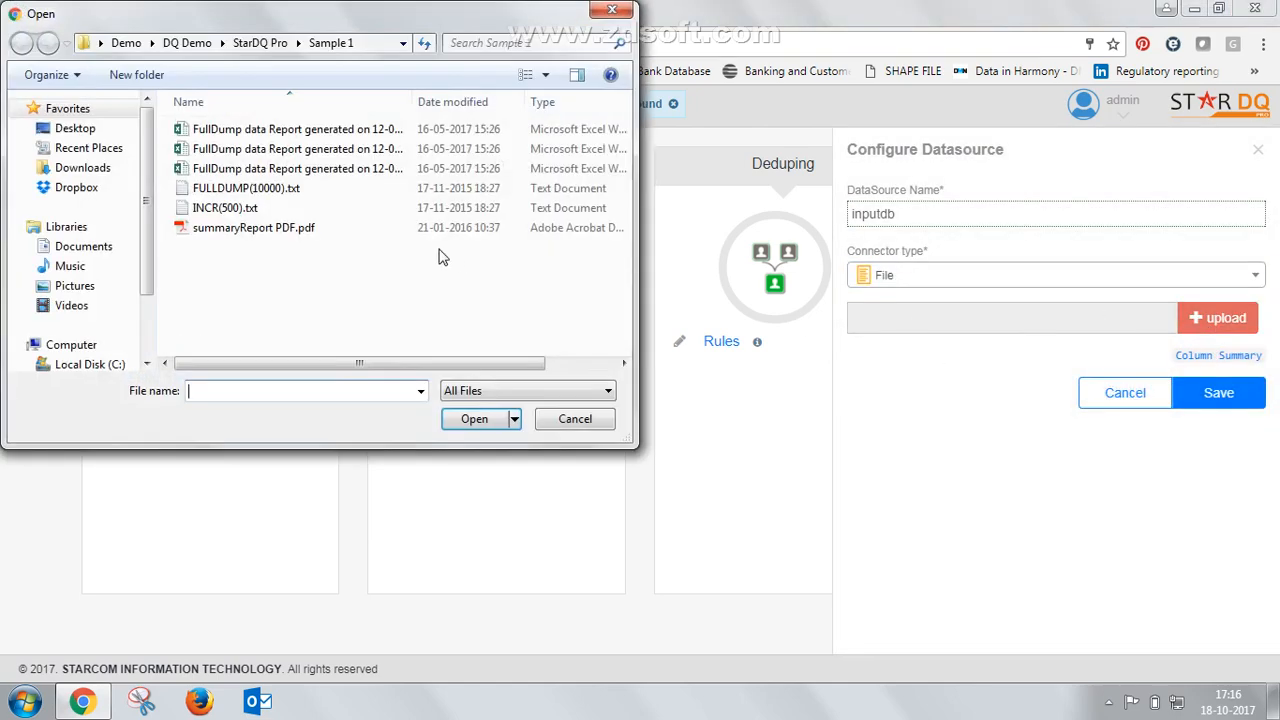
pyautogui.doubleClick(268, 188)
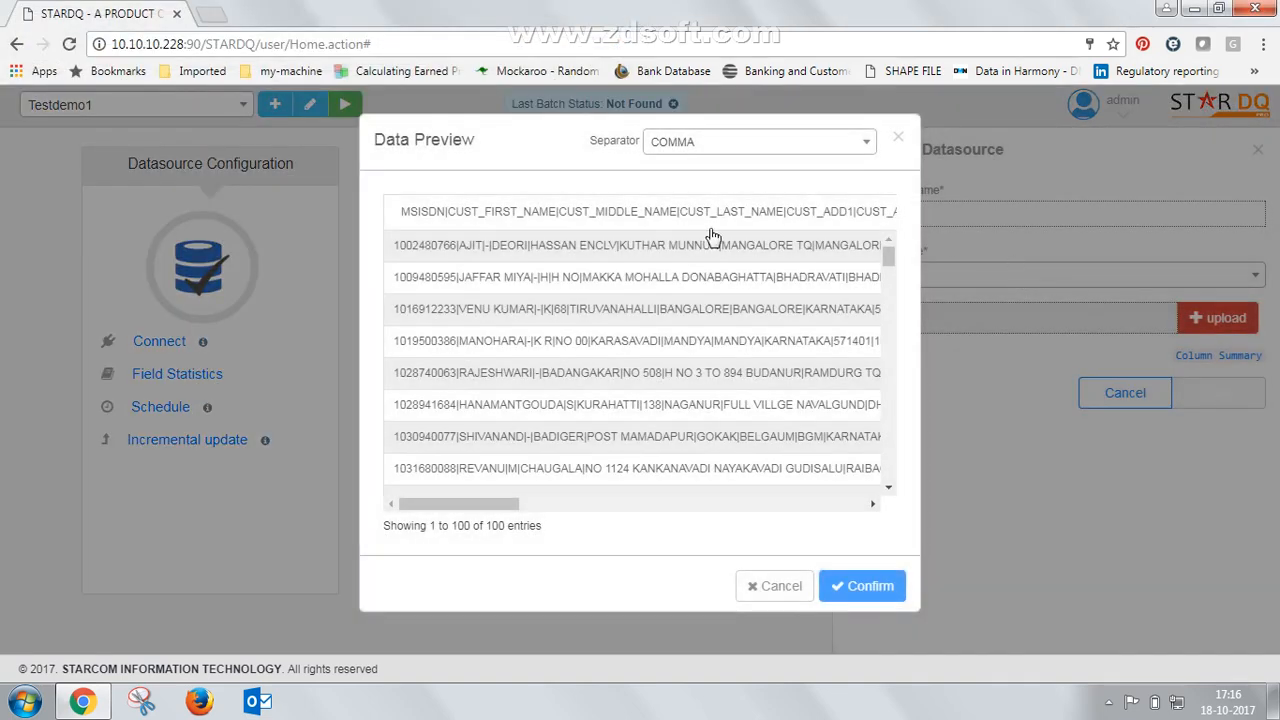
pyautogui.click(785, 143)
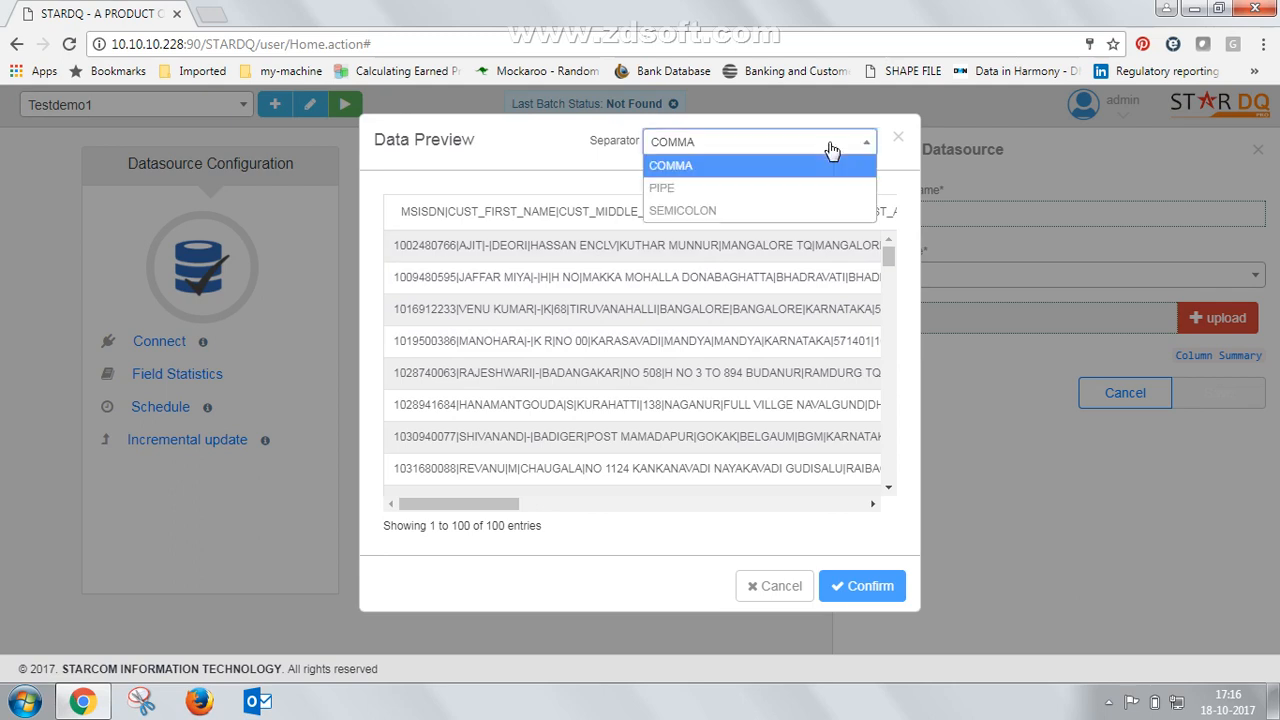
pyautogui.click(711, 189)
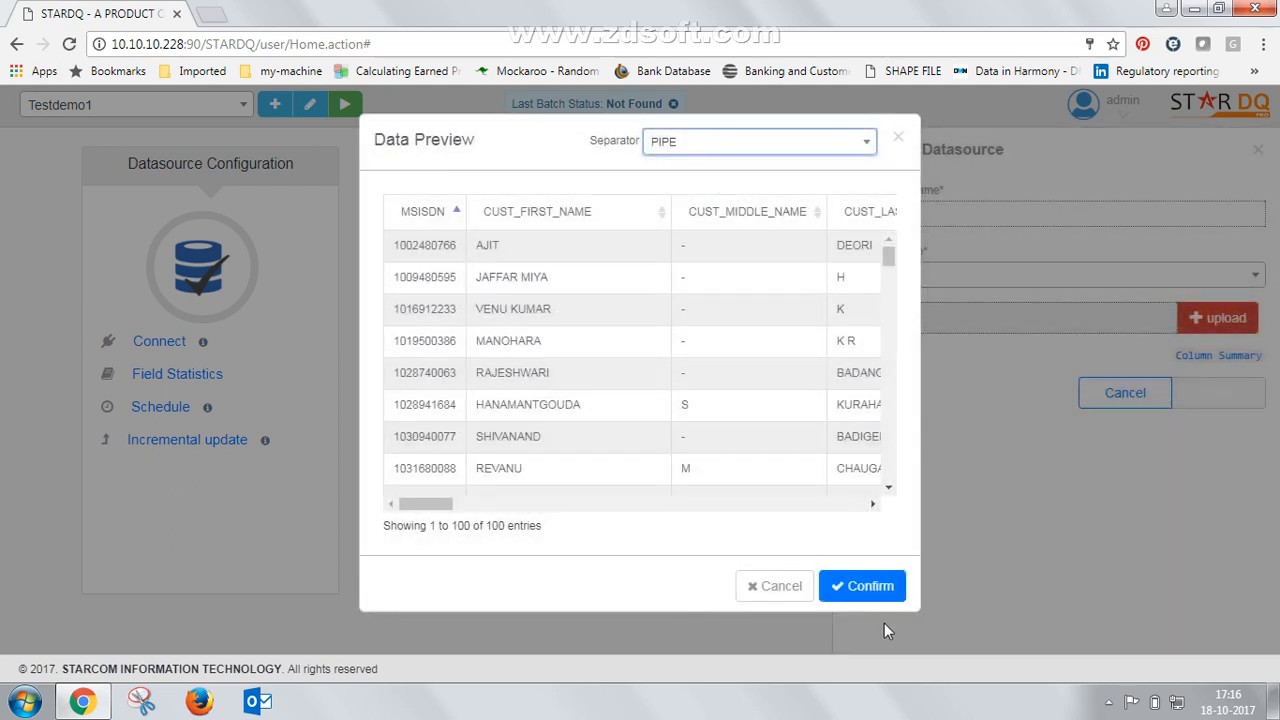
pyautogui.click(868, 590)
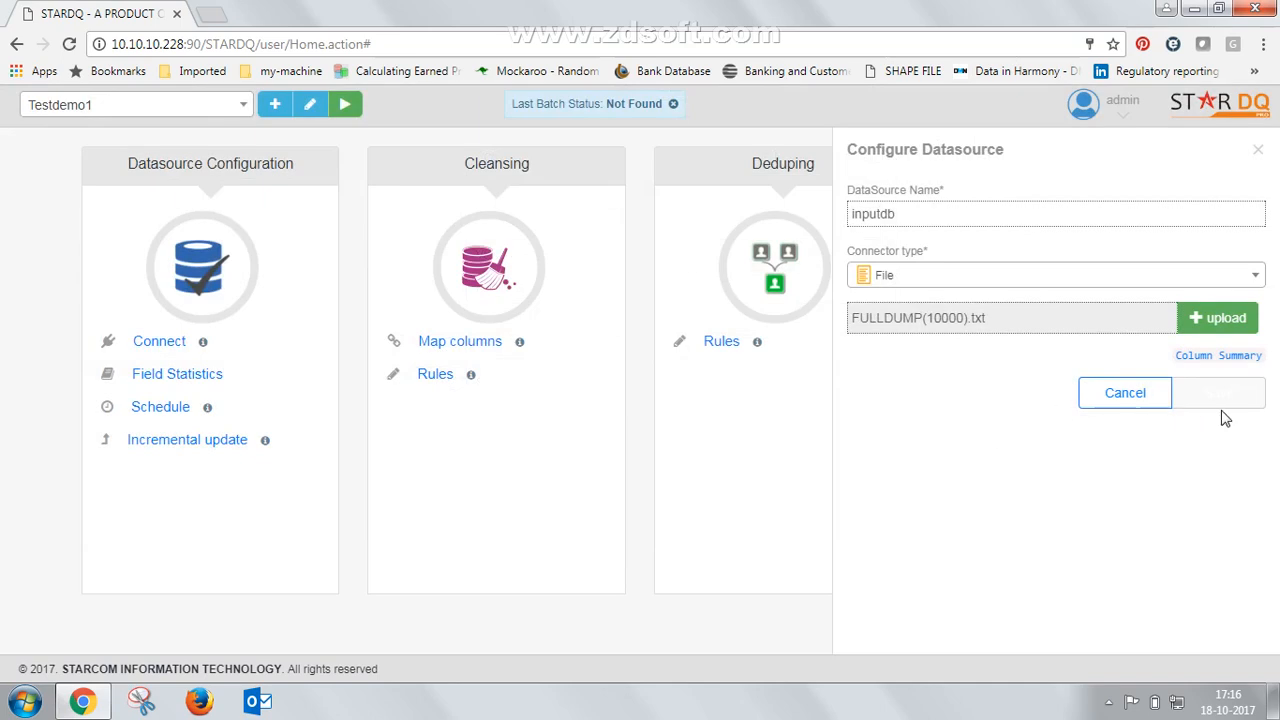
pyautogui.click(1125, 393)
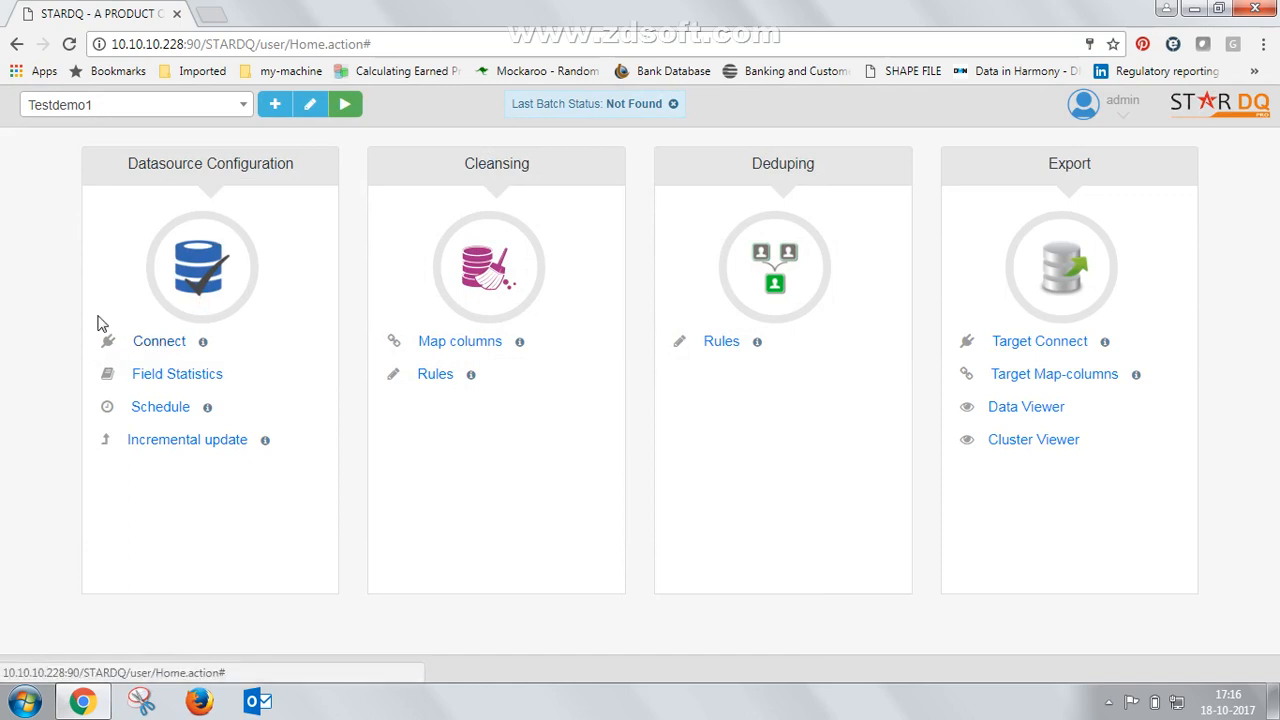
# Step: Switch to the Test3 process and review the field statistics of its datasource
pyautogui.click(244, 108)
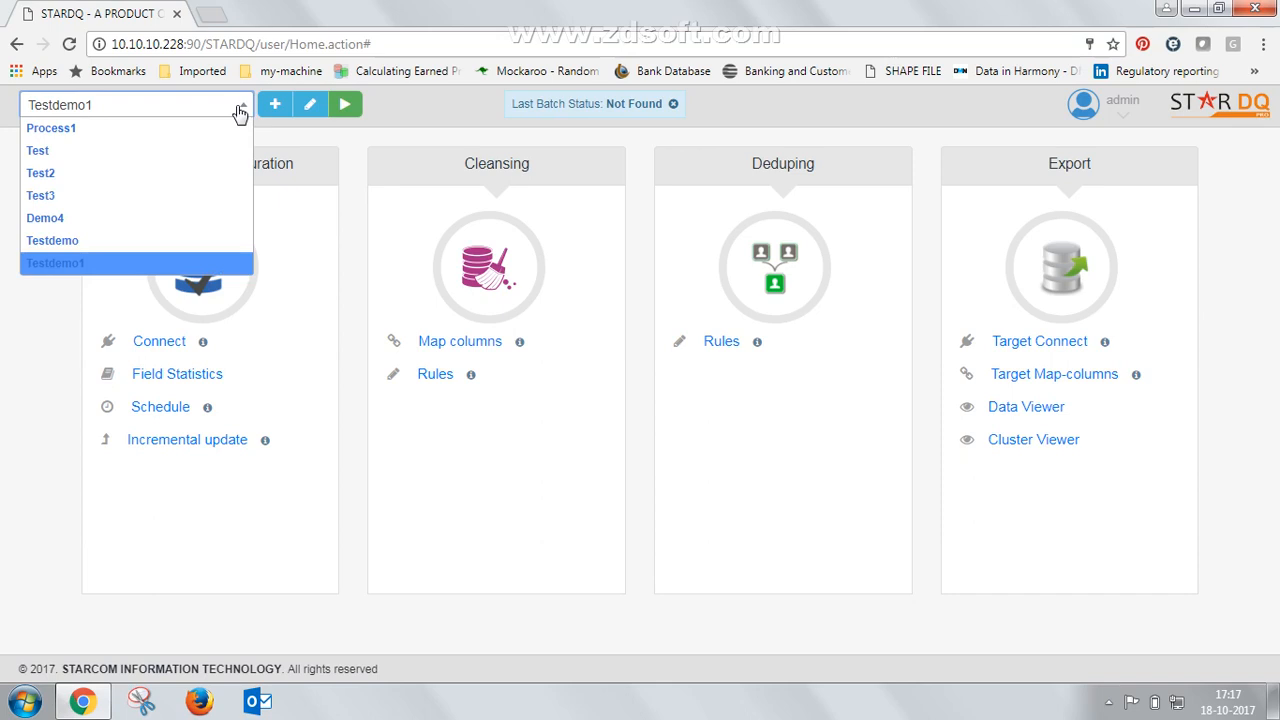
pyautogui.click(70, 198)
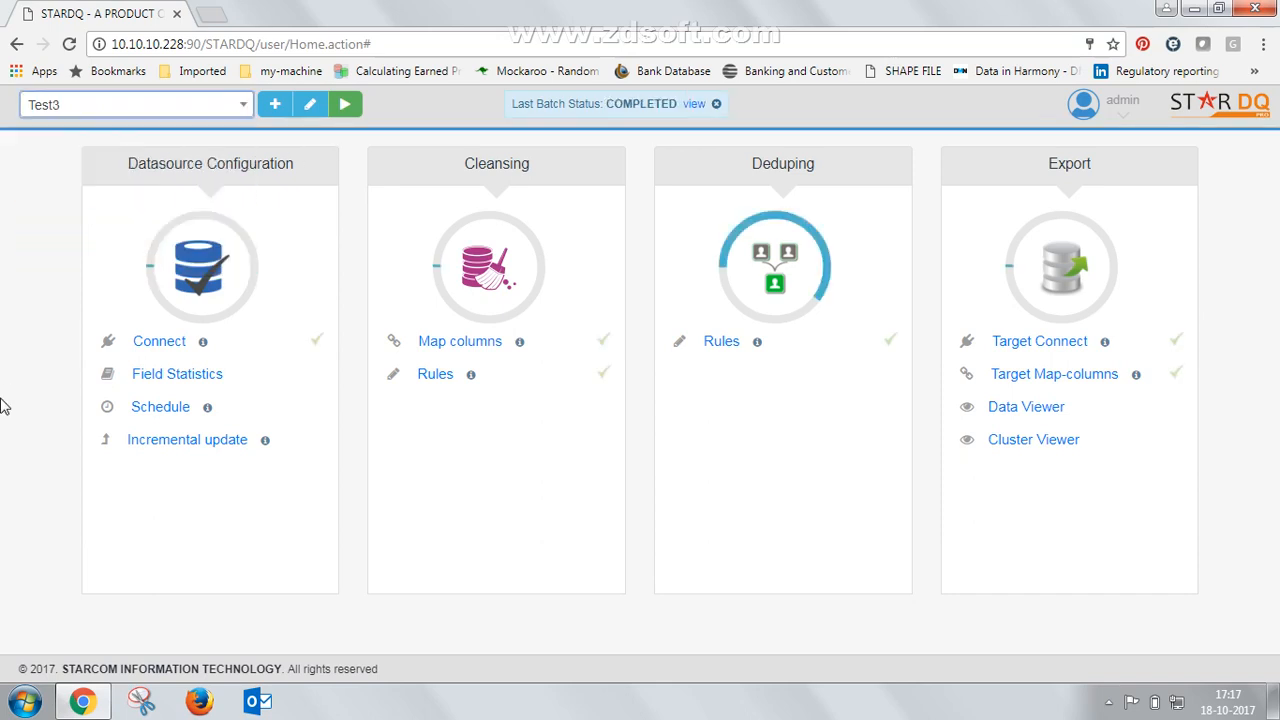
pyautogui.click(163, 376)
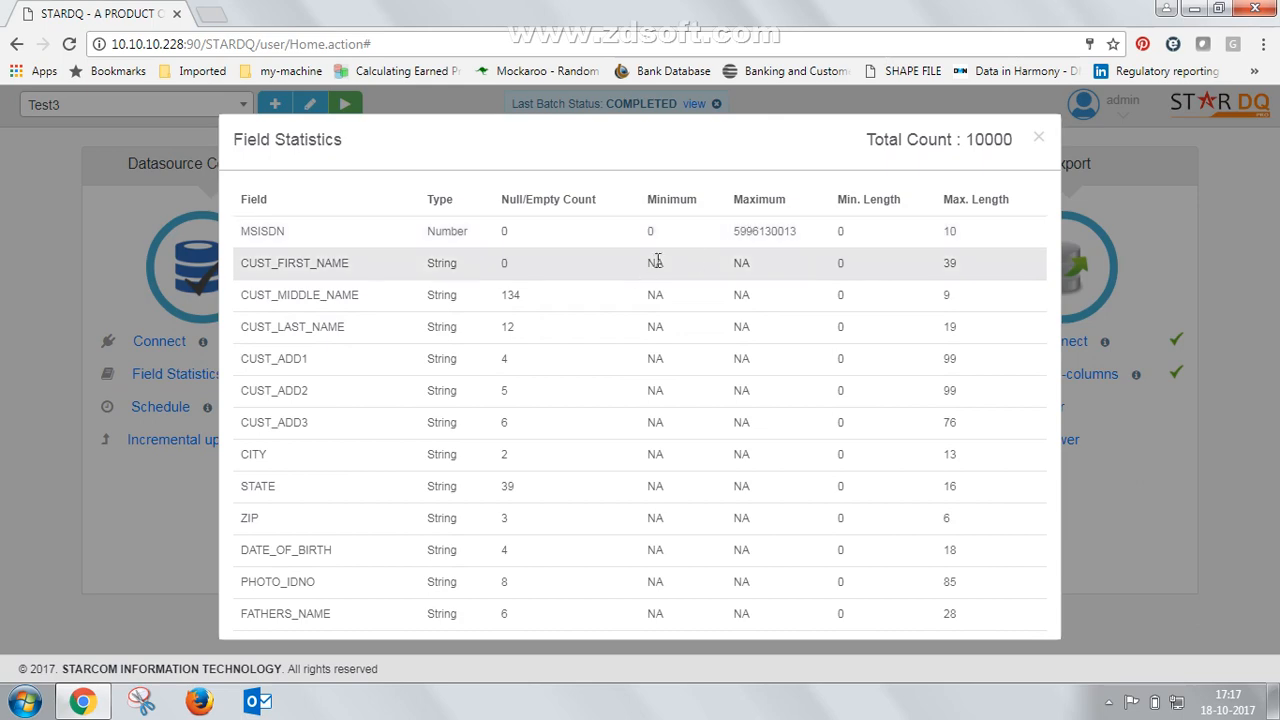
pyautogui.click(1038, 137)
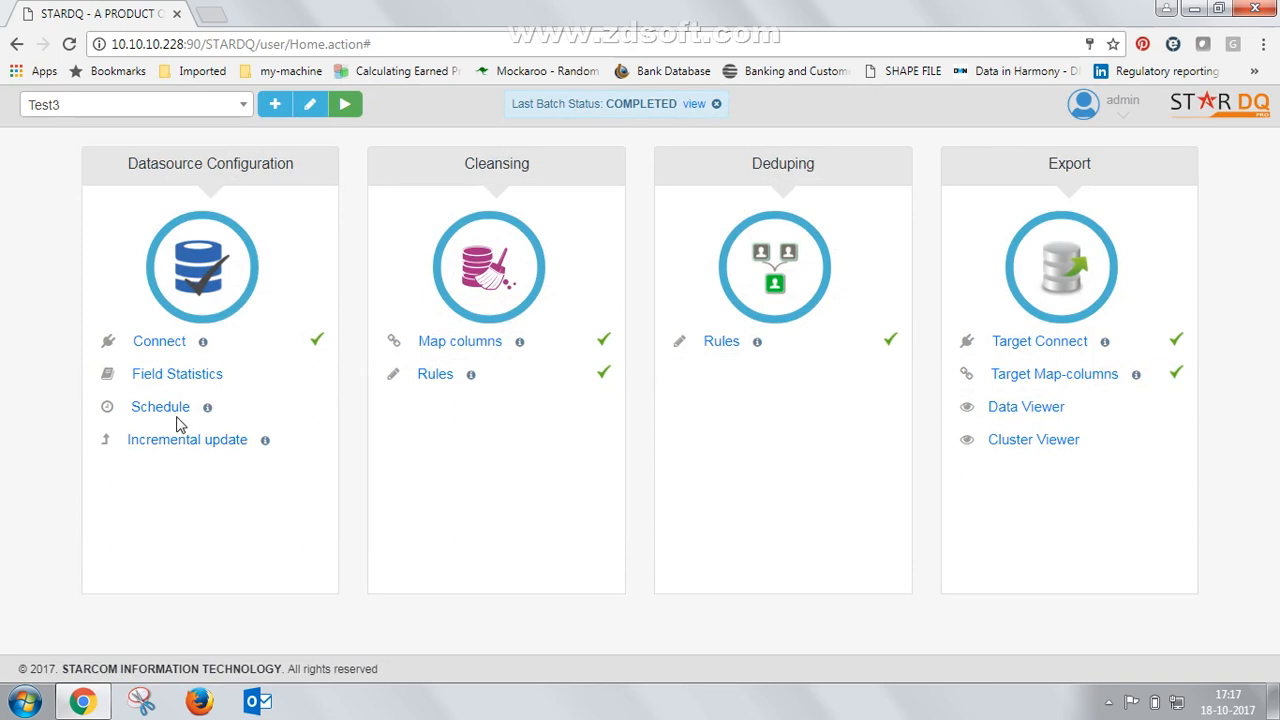
# Step: Review the cleansing column mapping of Test3 and choose UNIQUE as the DQ input type for MSISDN
pyautogui.click(460, 342)
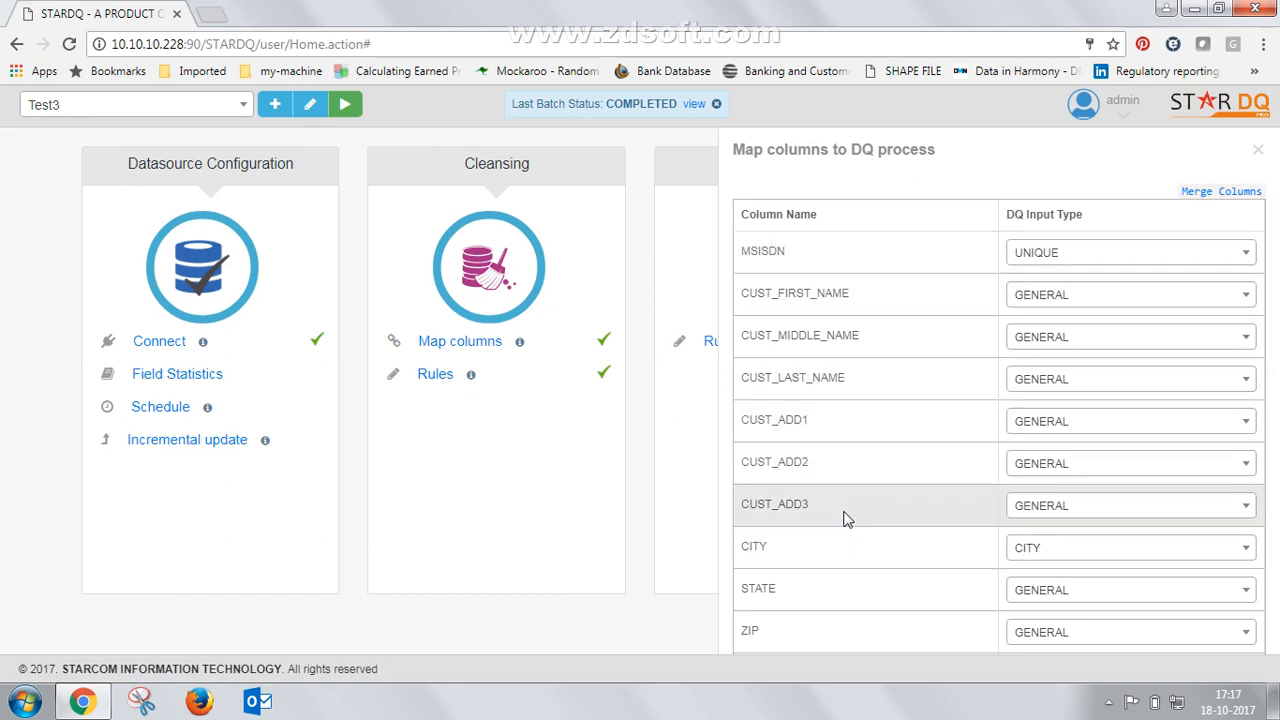
pyautogui.scroll(-6, 847, 513)
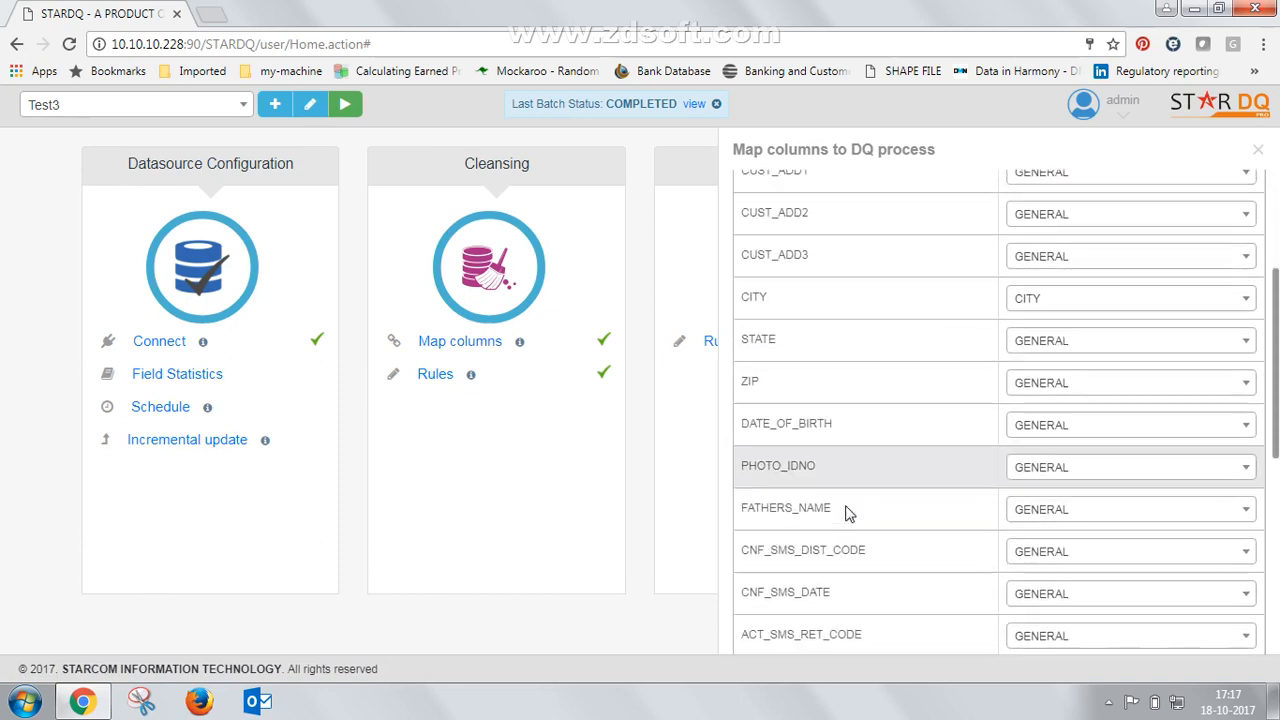
pyautogui.scroll(6, 848, 510)
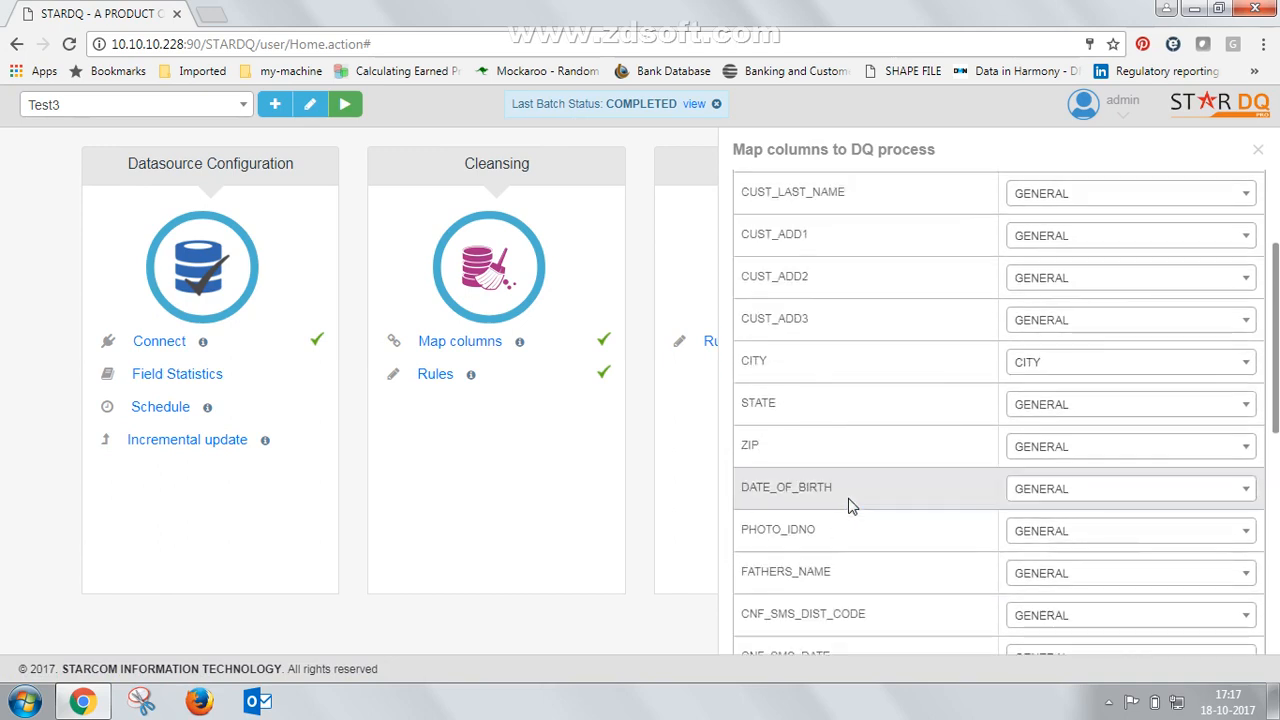
pyautogui.click(1150, 254)
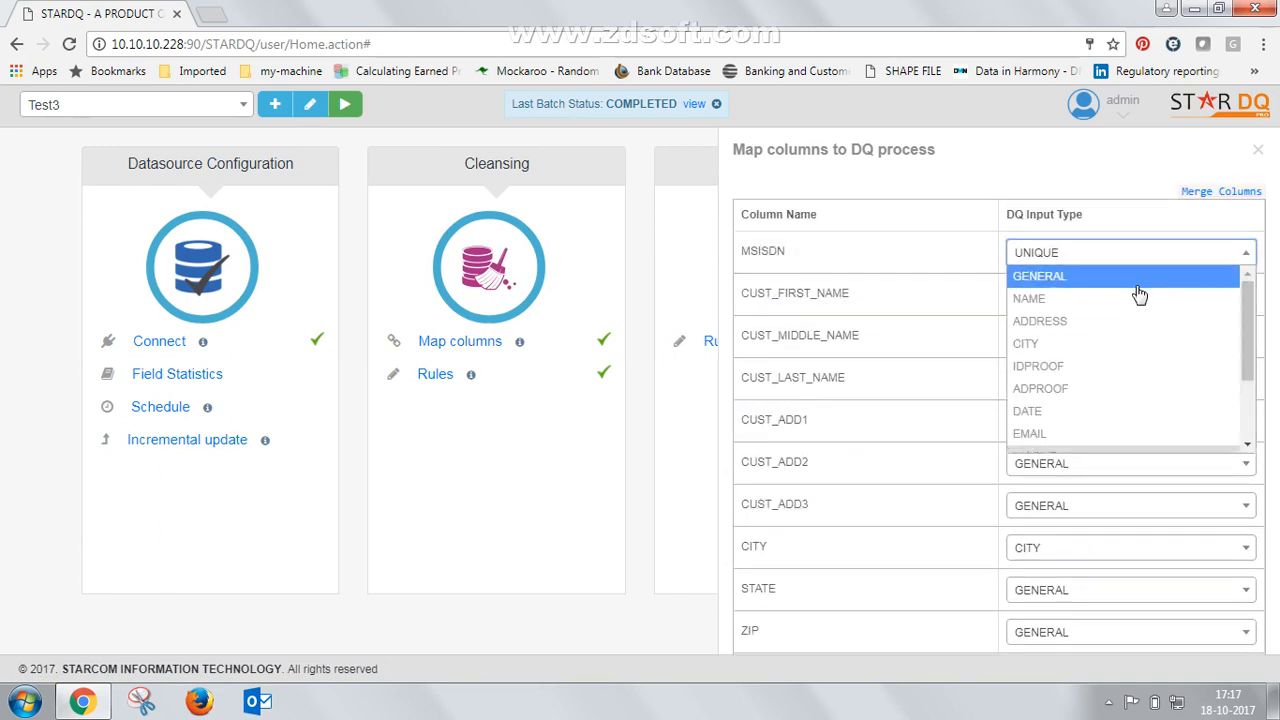
pyautogui.scroll(-2, 1143, 316)
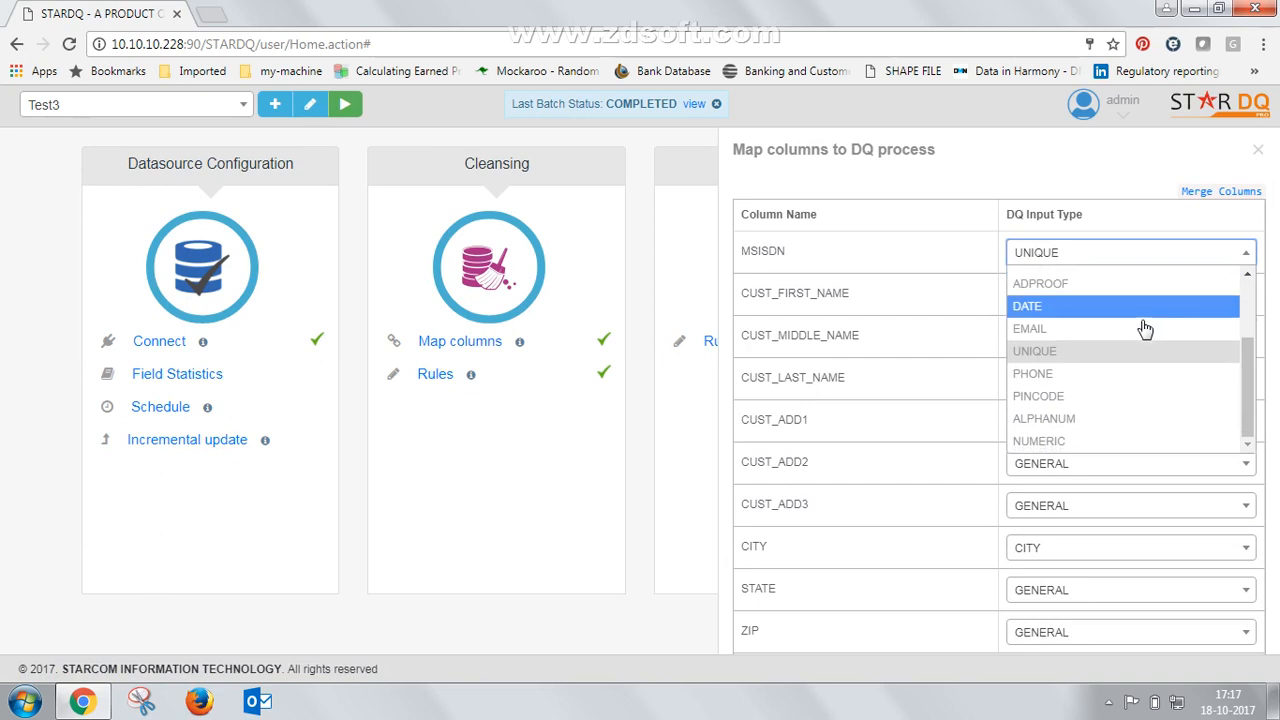
pyautogui.click(1045, 352)
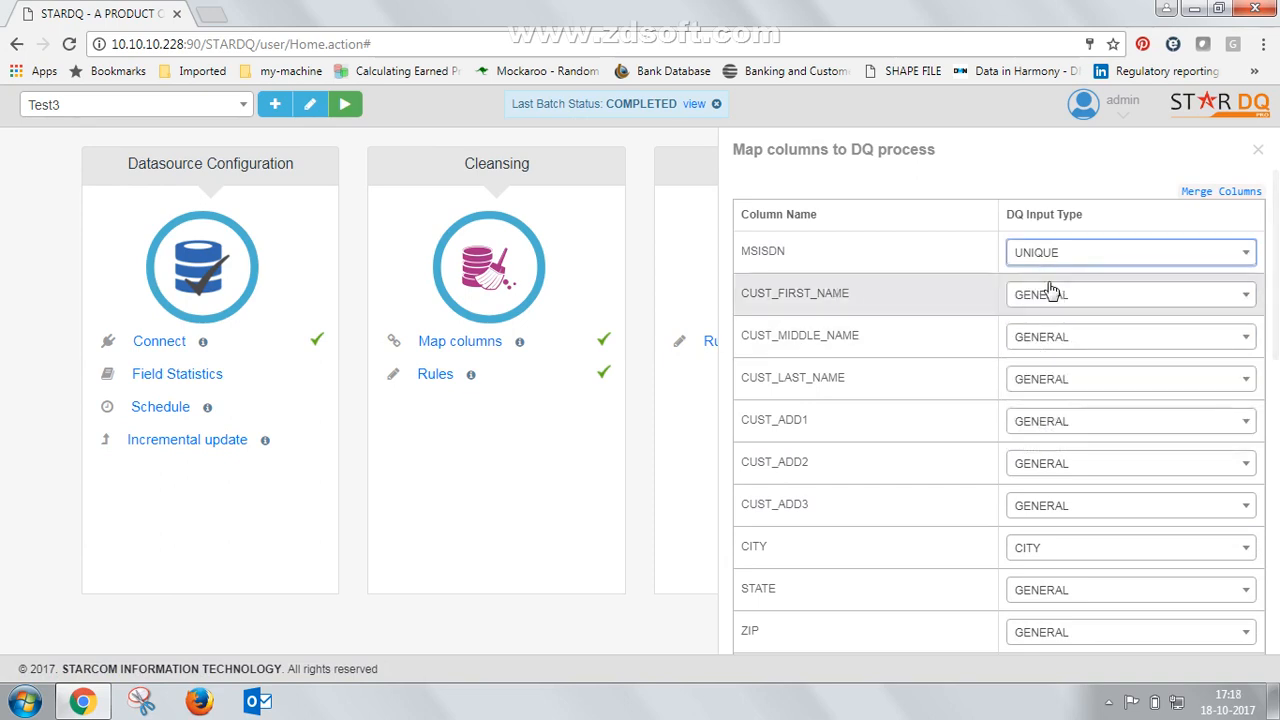
# Step: Set the DQ input type of CUST_FIRST_NAME, CUST_MIDDLE_NAME and CUST_LAST_NAME to NAME
pyautogui.click(1080, 302)
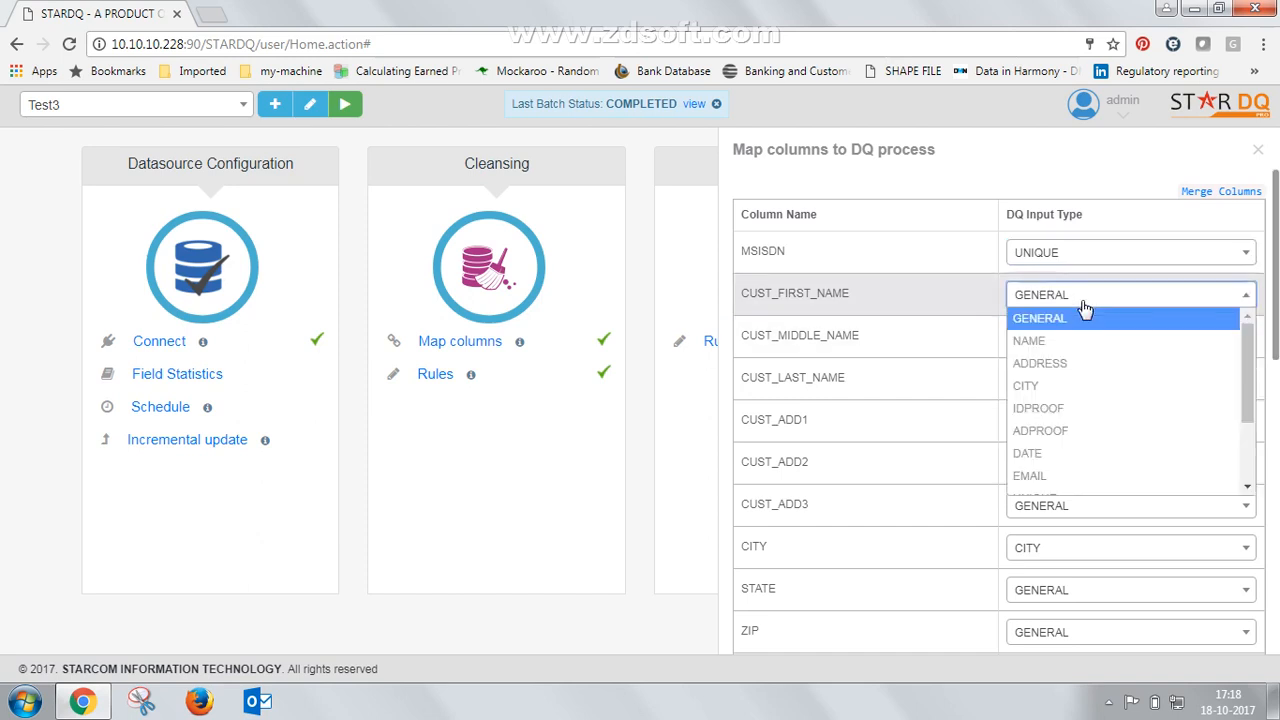
pyautogui.click(1035, 341)
pyautogui.click(1045, 337)
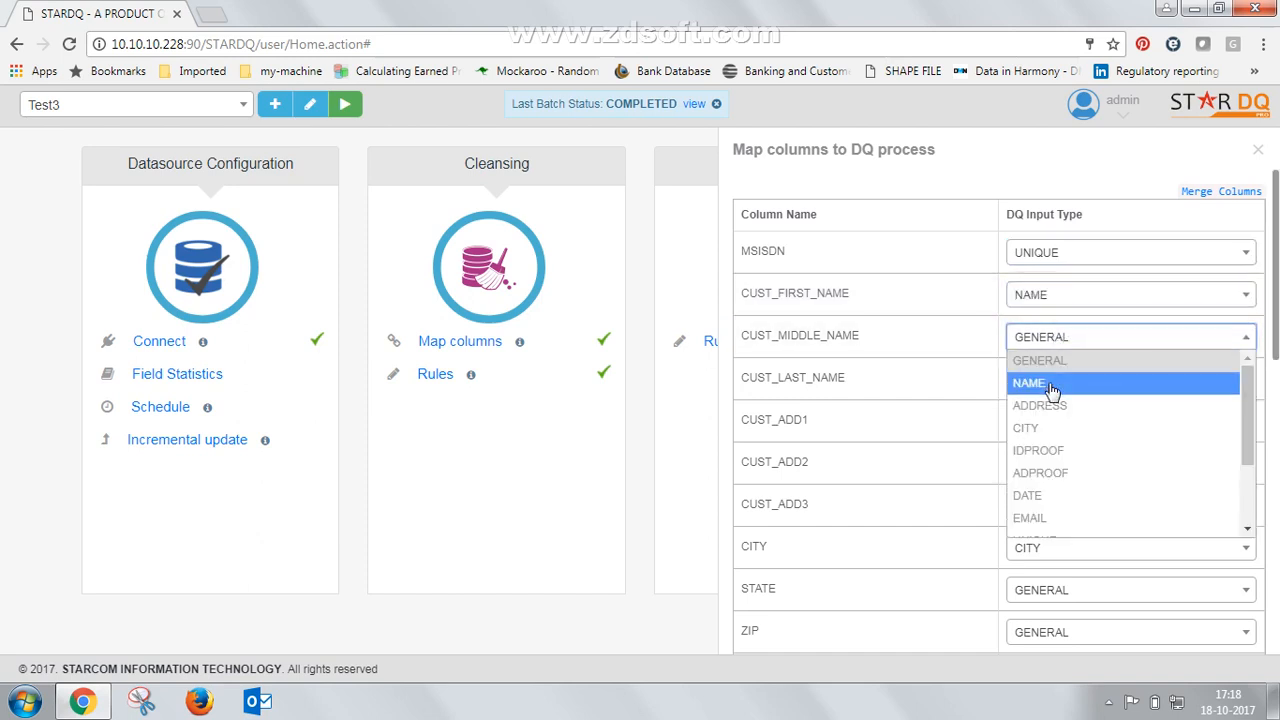
pyautogui.click(1035, 381)
pyautogui.click(1055, 386)
pyautogui.click(1040, 423)
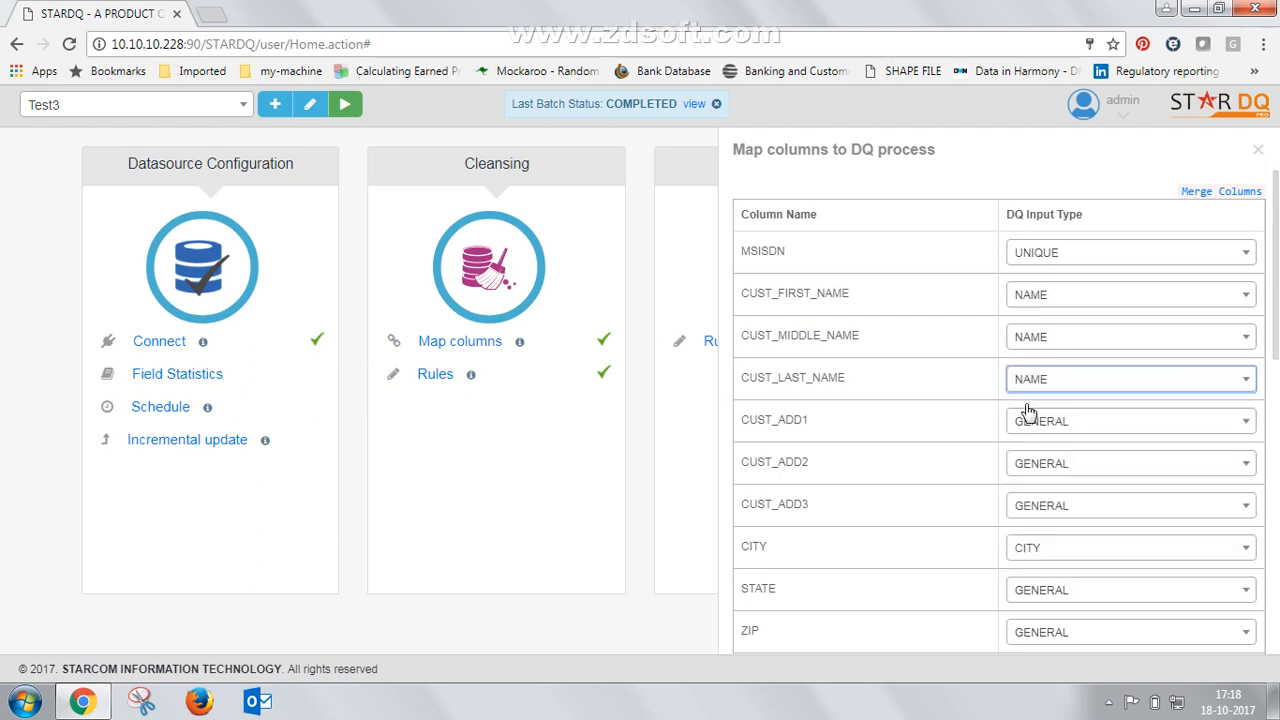
# Step: Examine the Merge Columns form and the columns available for merging, and close it without creating a merged column
pyautogui.click(1245, 192)
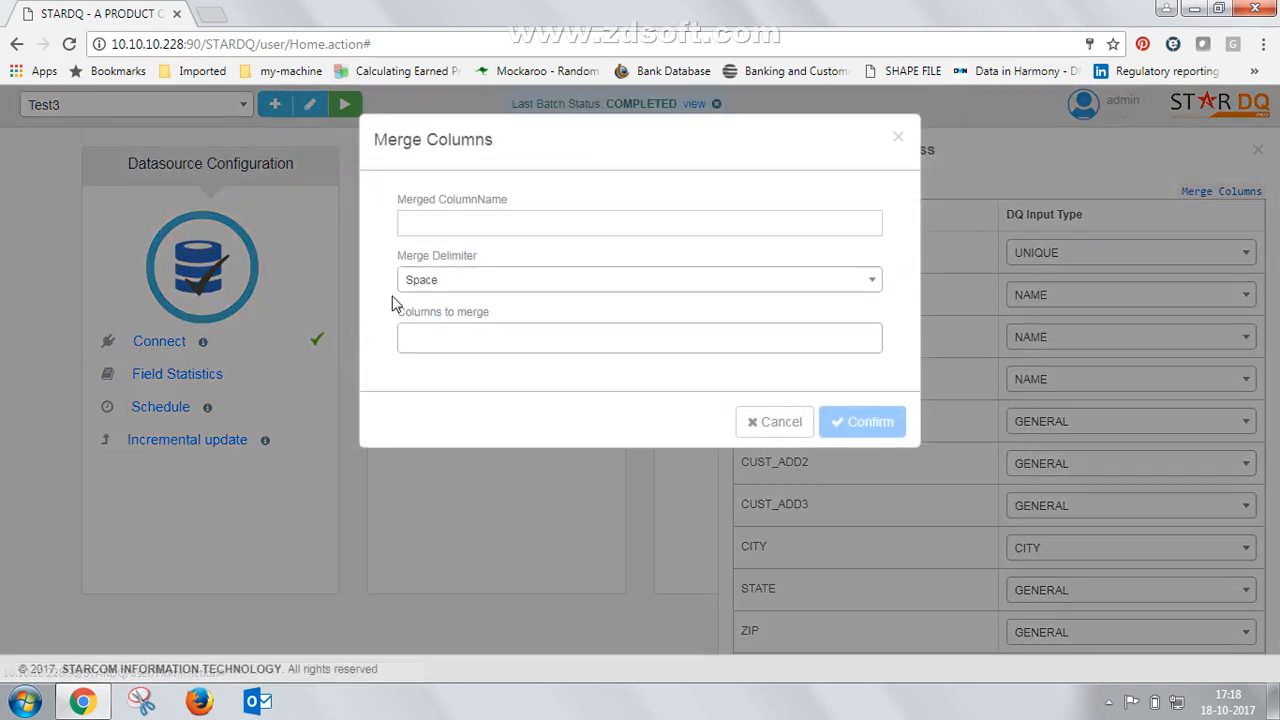
pyautogui.click(492, 221)
pyautogui.click(515, 336)
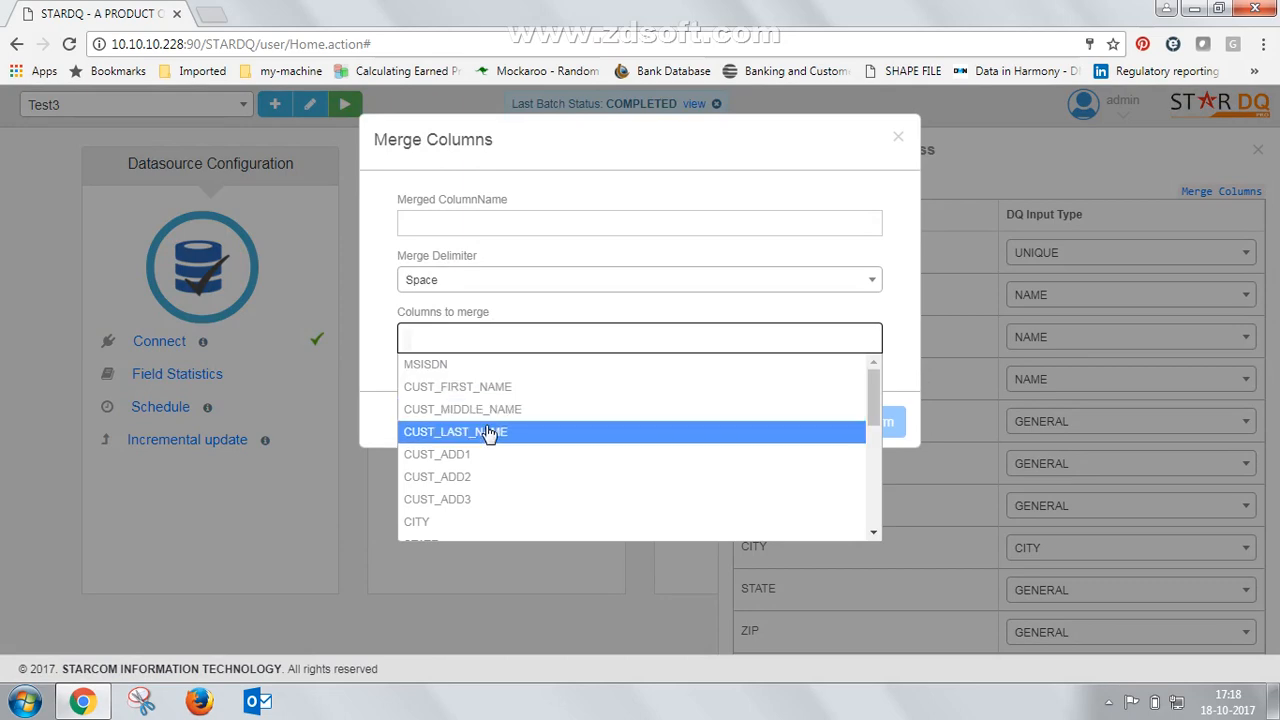
pyautogui.click(899, 137)
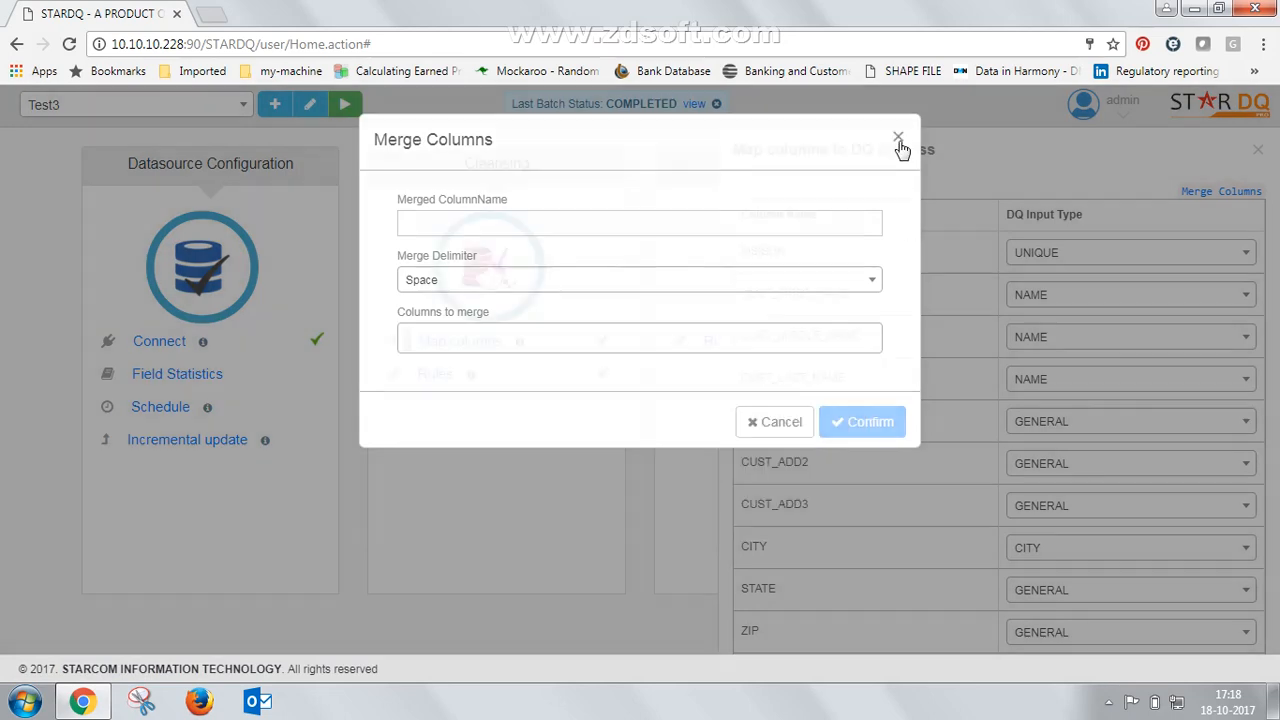
# Step: Review the merge definitions of the FULL NAME and FULL ADDRESS columns, cancelling each without changes
pyautogui.scroll(-1, 975, 335)
pyautogui.scroll(-7, 975, 335)
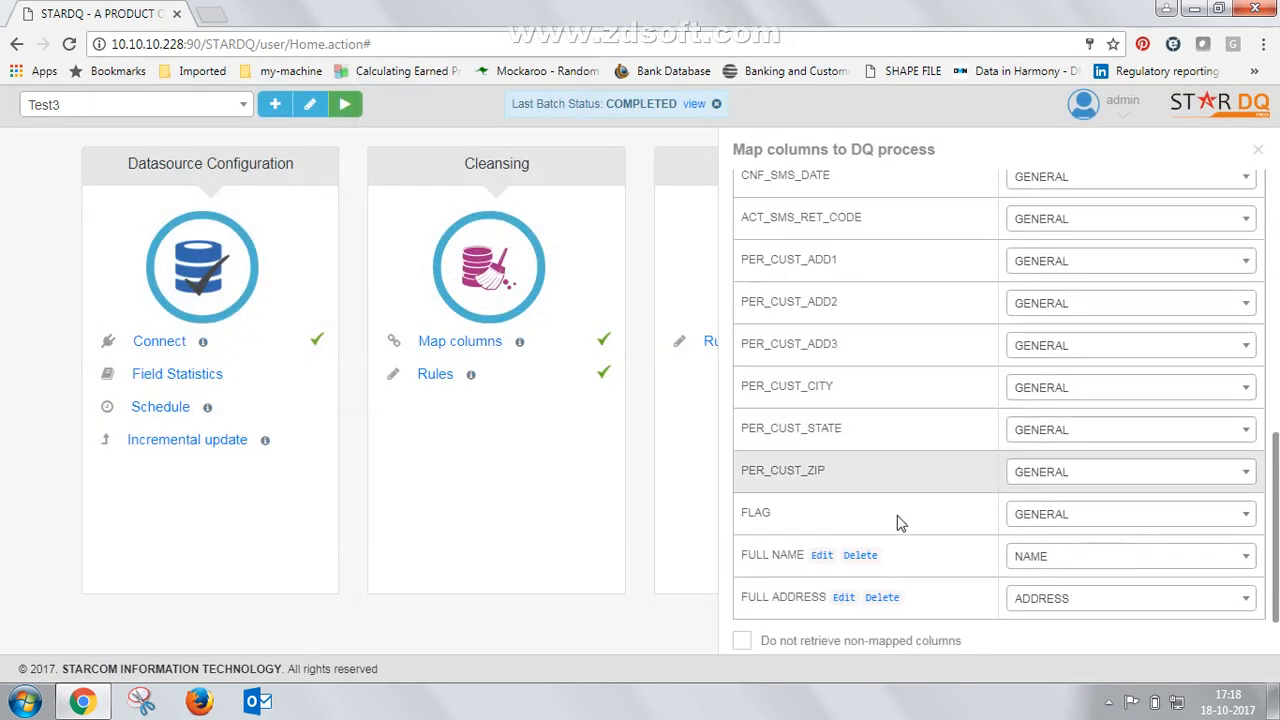
pyautogui.click(821, 484)
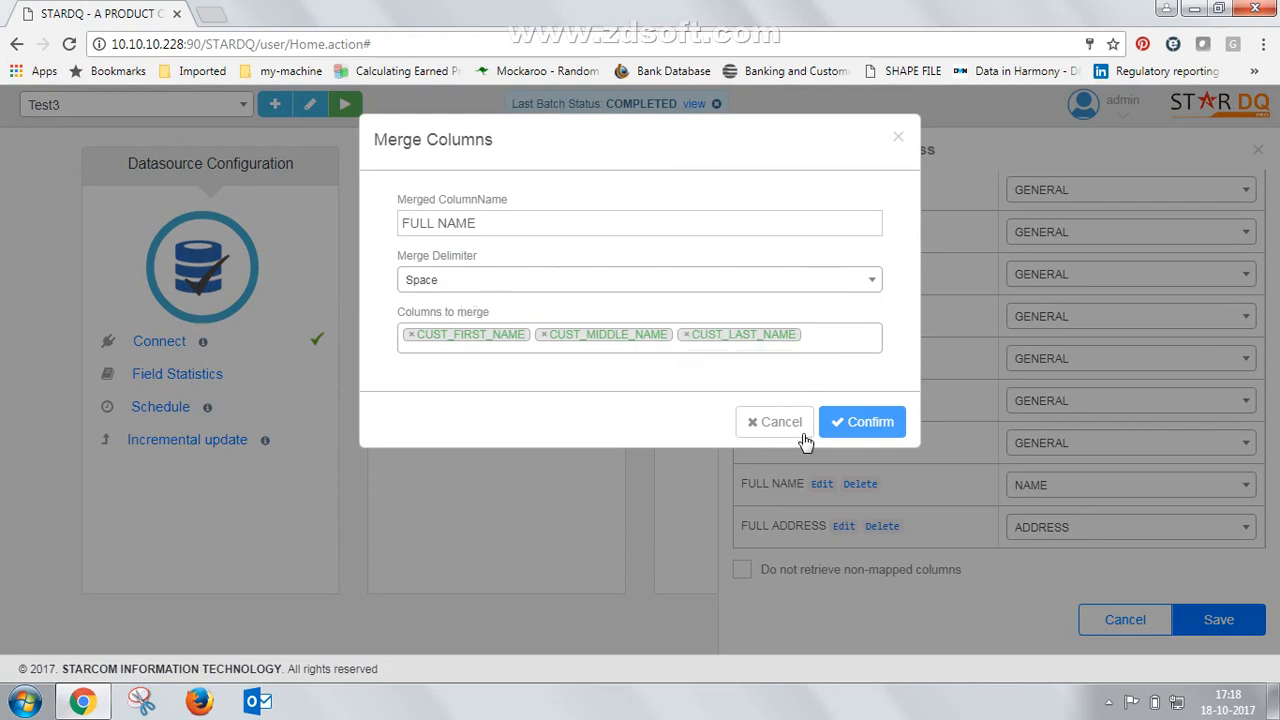
pyautogui.click(773, 424)
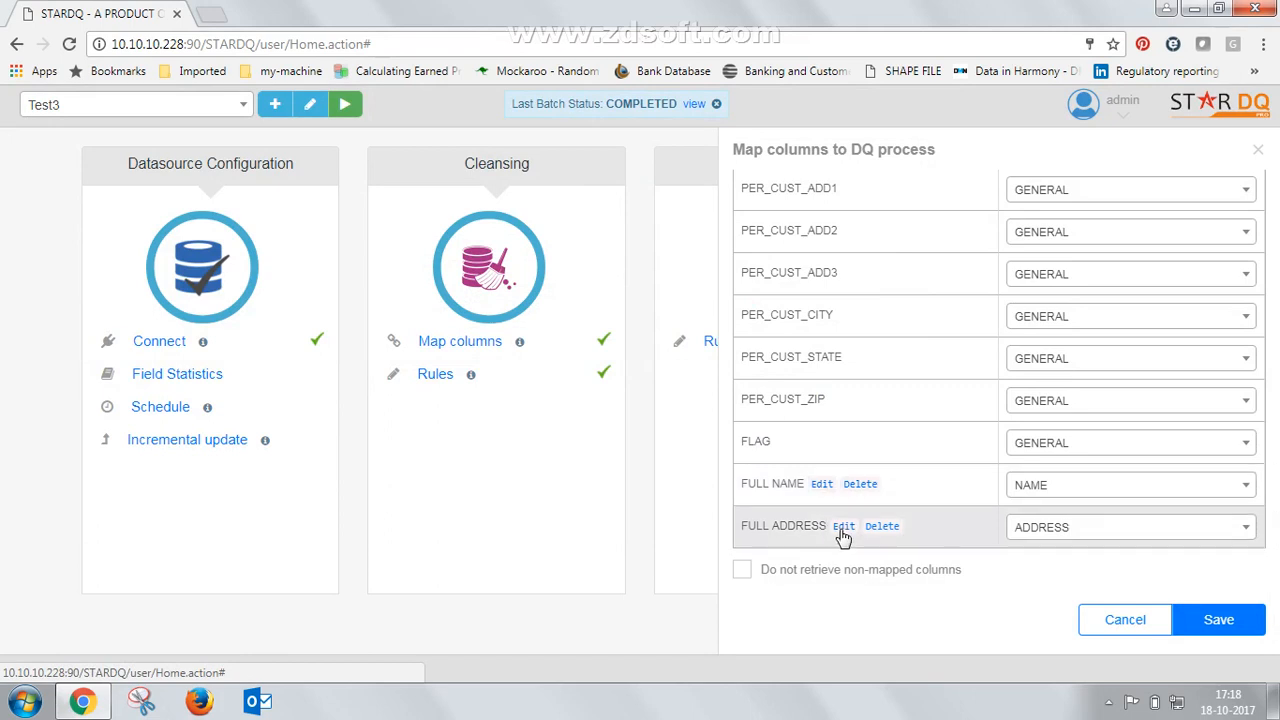
pyautogui.click(843, 526)
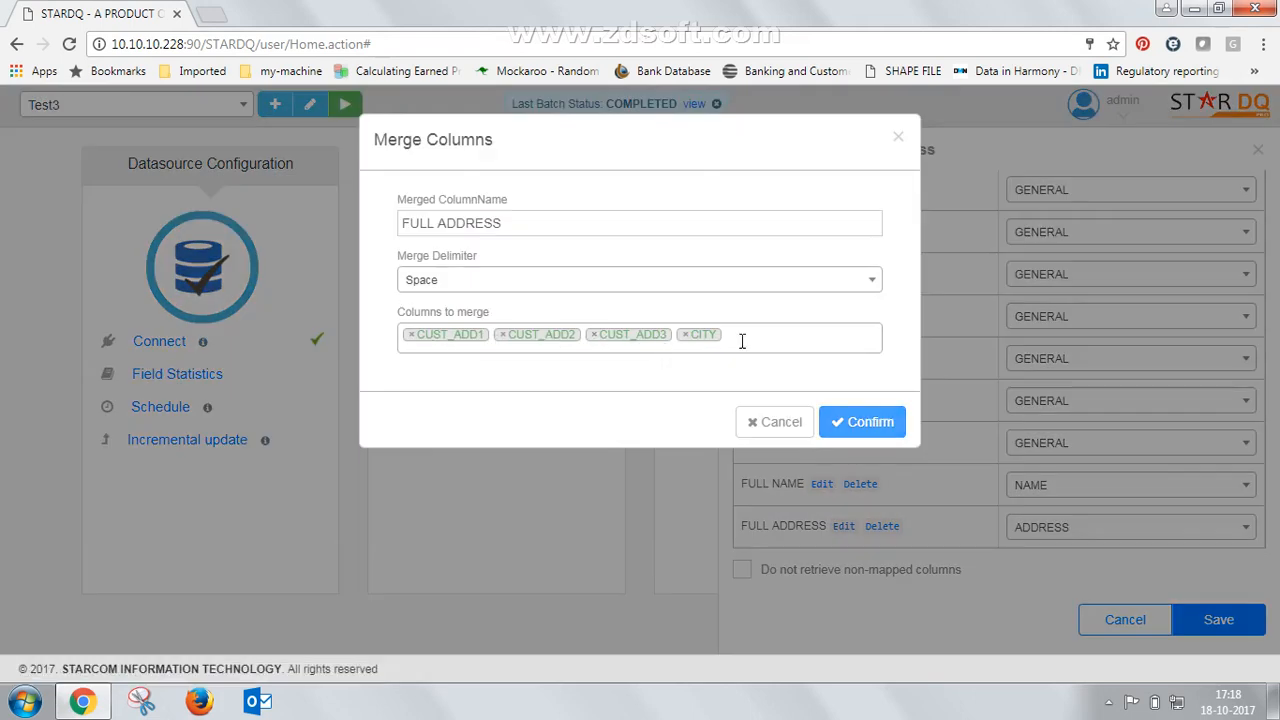
pyautogui.click(772, 425)
# Step: Check the DQ input types across the mapped columns, save the cleansing column mapping and close it
pyautogui.scroll(7, 876, 376)
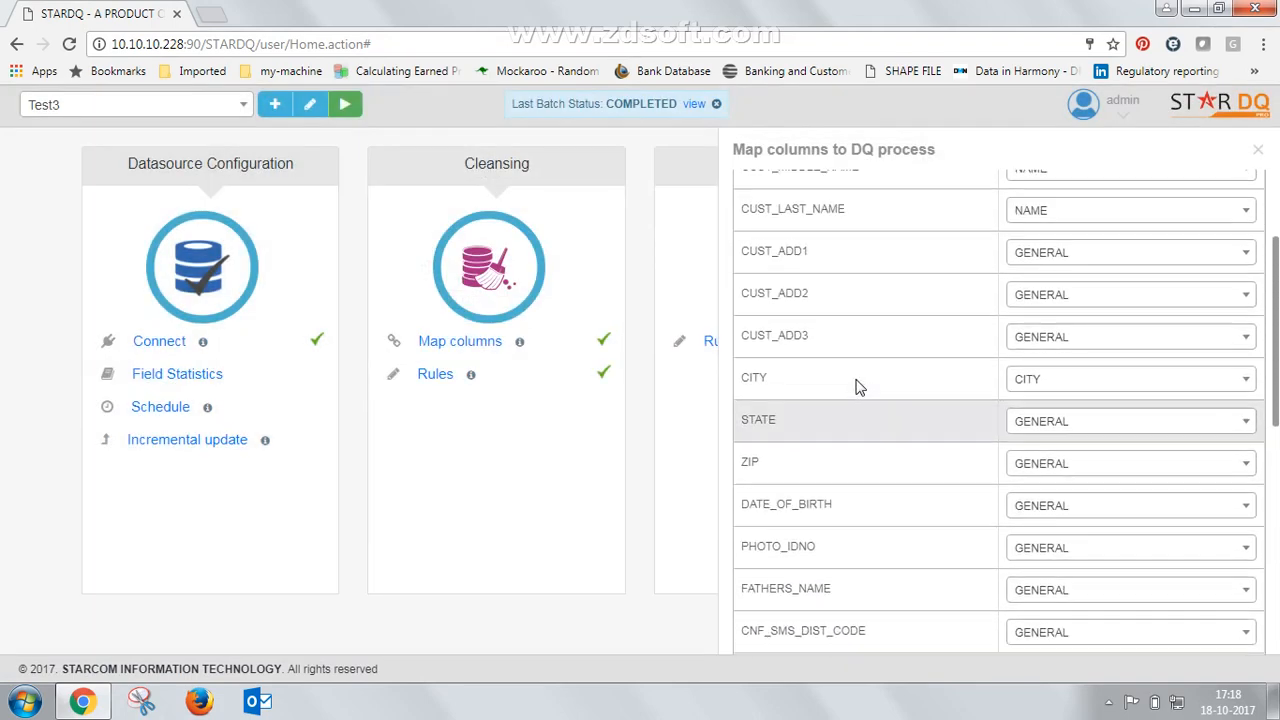
pyautogui.scroll(-5, 890, 437)
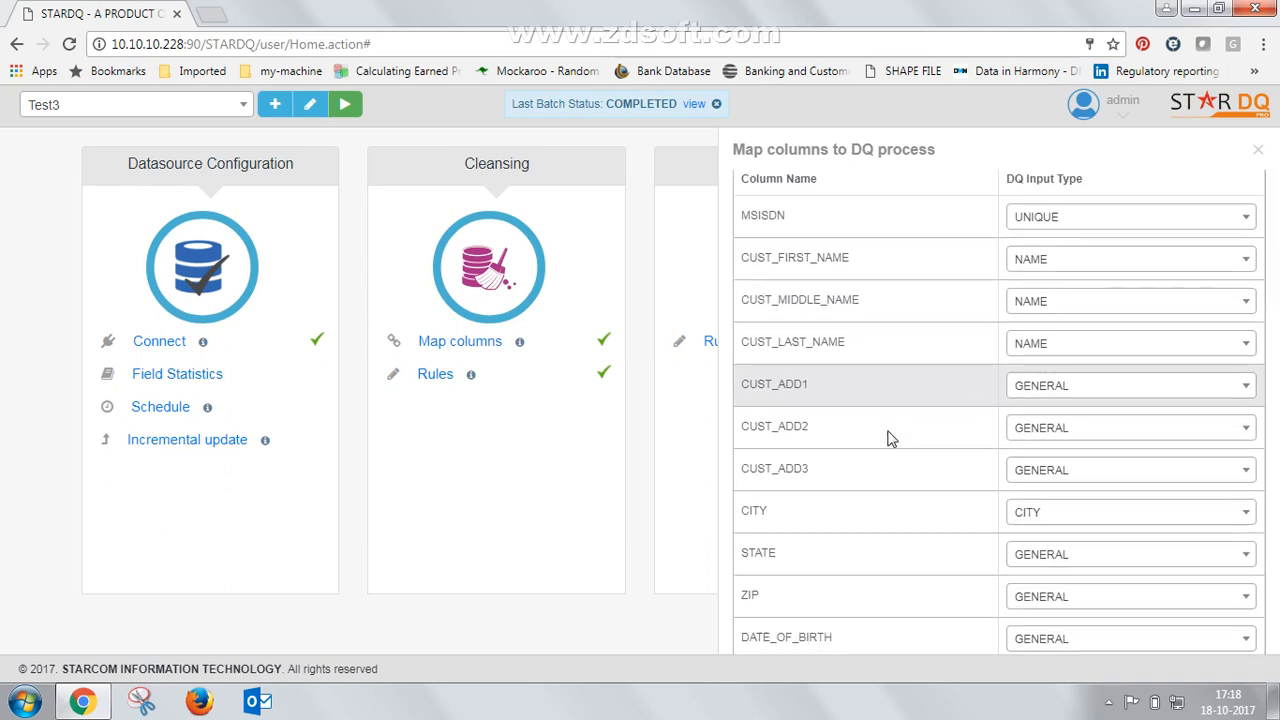
pyautogui.scroll(-5, 893, 437)
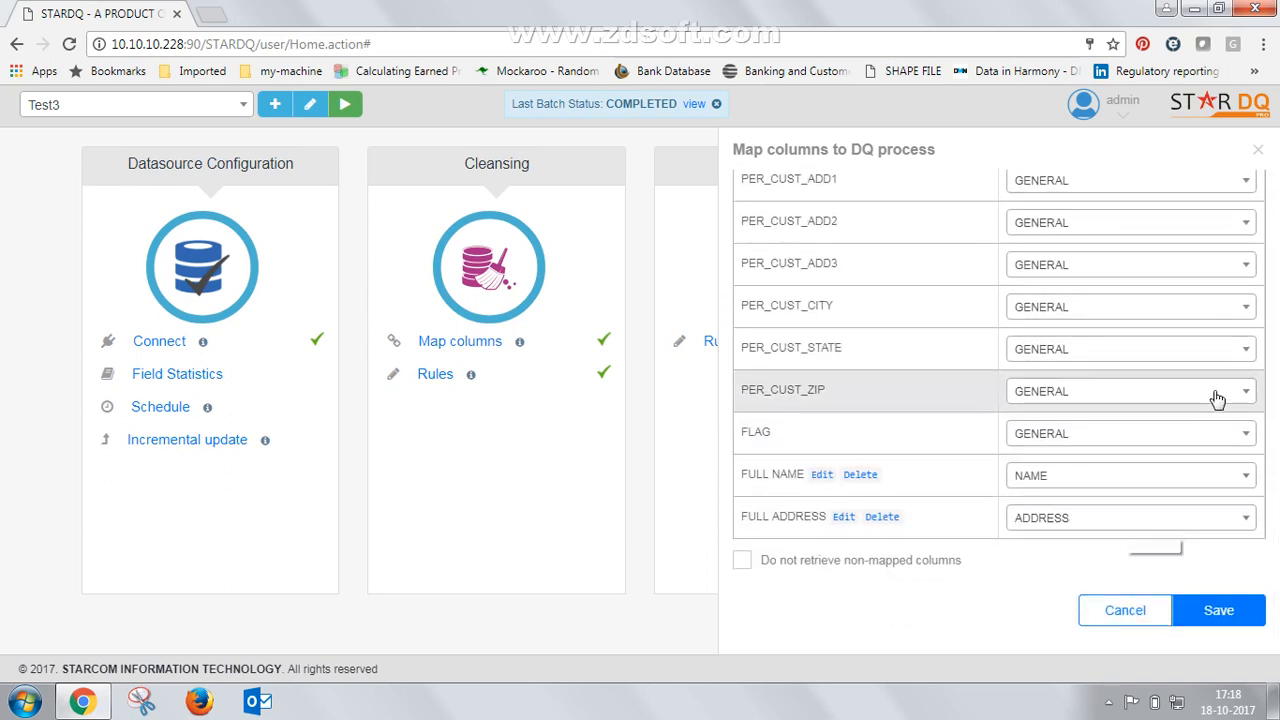
pyautogui.scroll(3, 948, 406)
pyautogui.scroll(4, 948, 406)
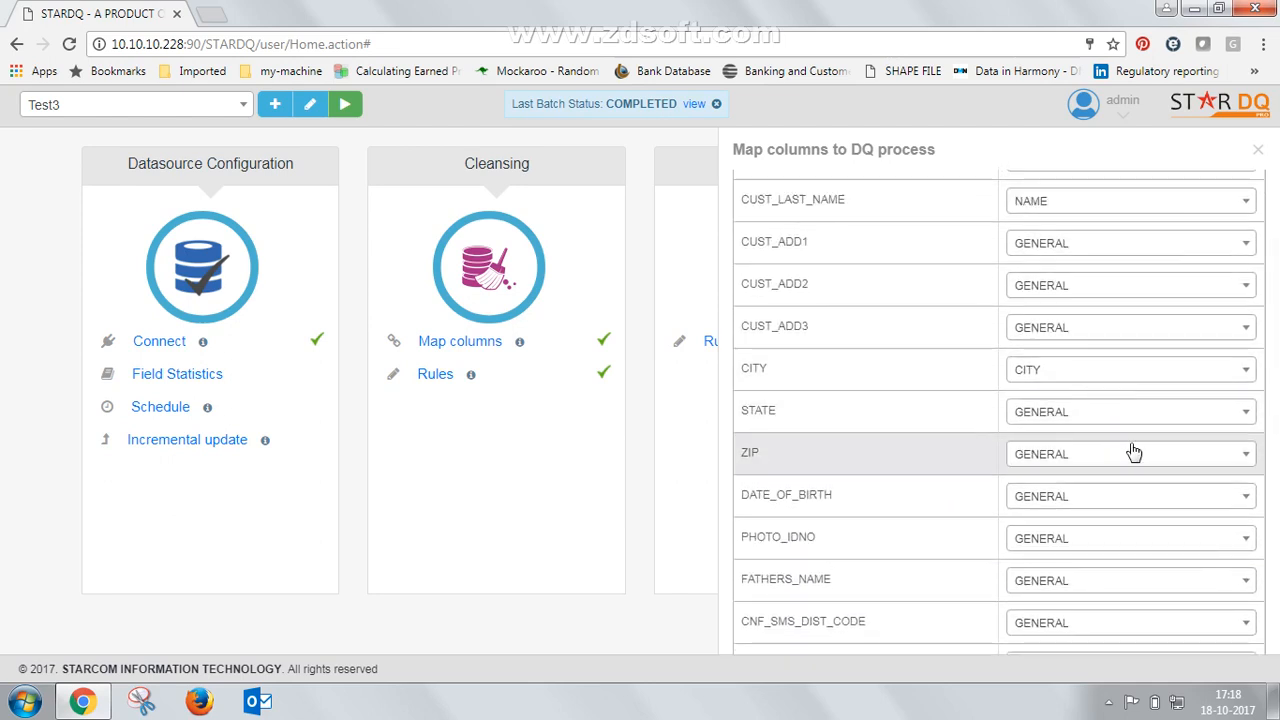
pyautogui.scroll(-7, 900, 440)
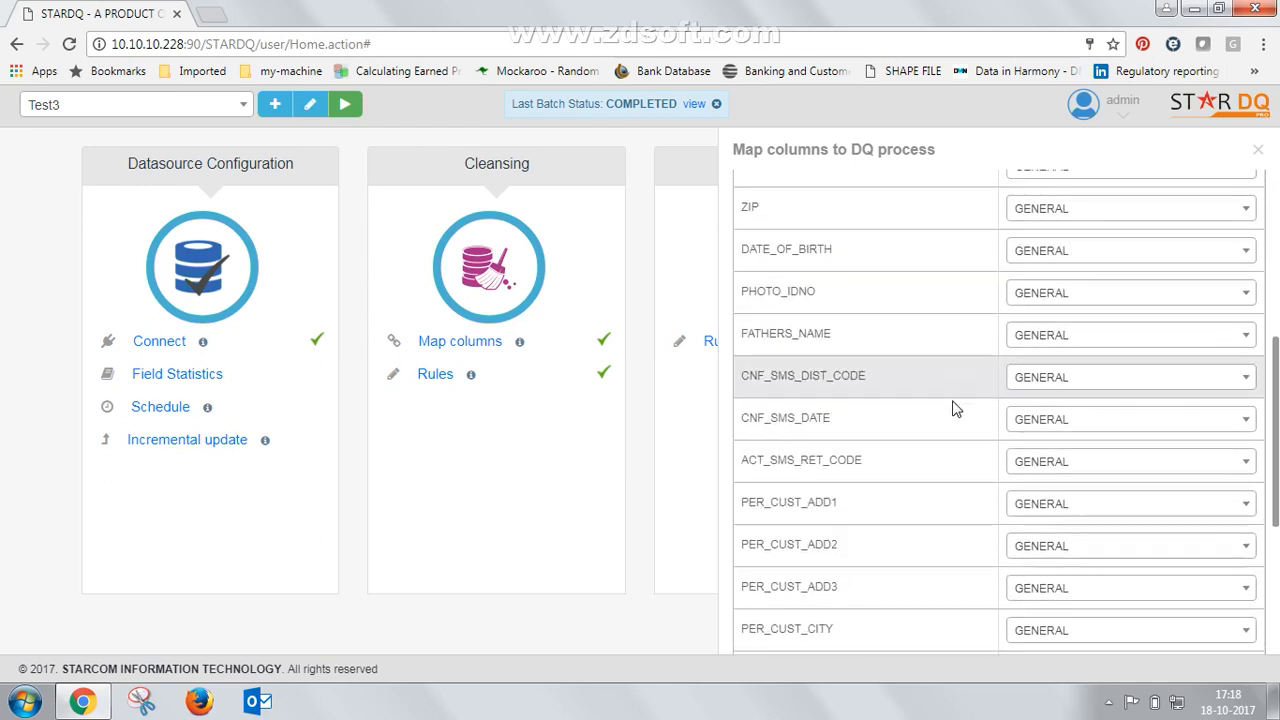
pyautogui.click(1218, 610)
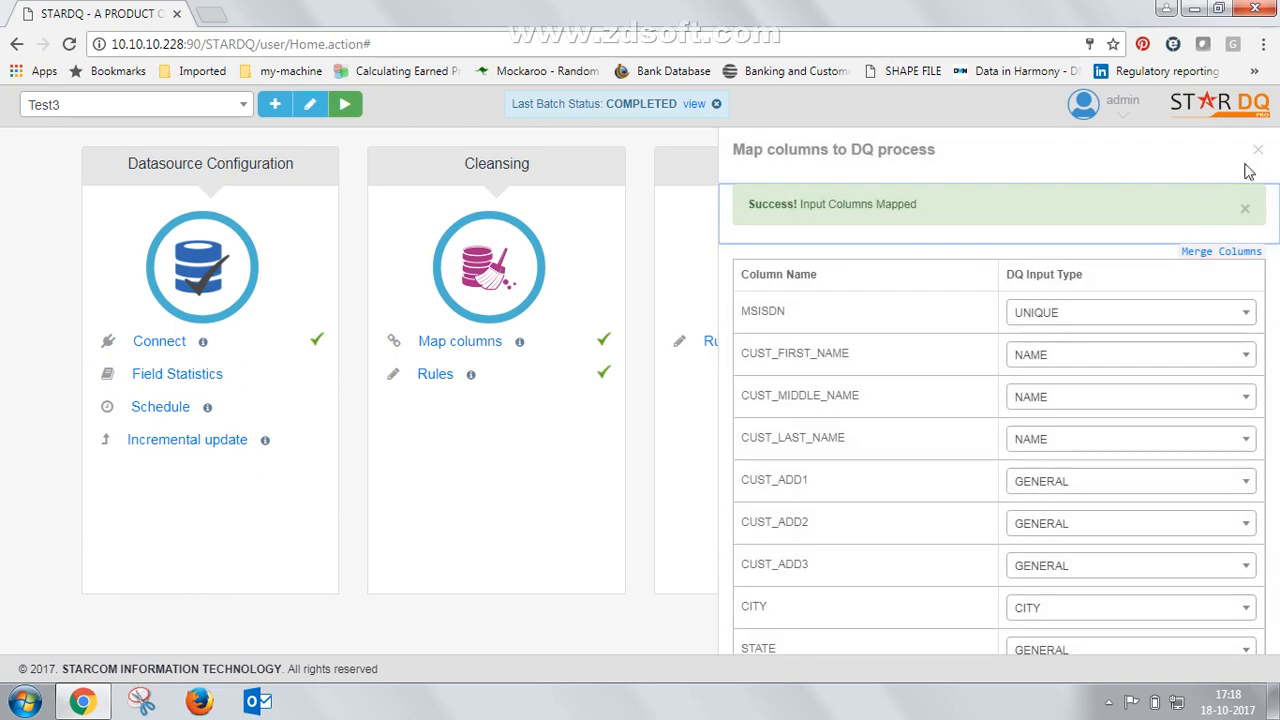
pyautogui.click(1257, 150)
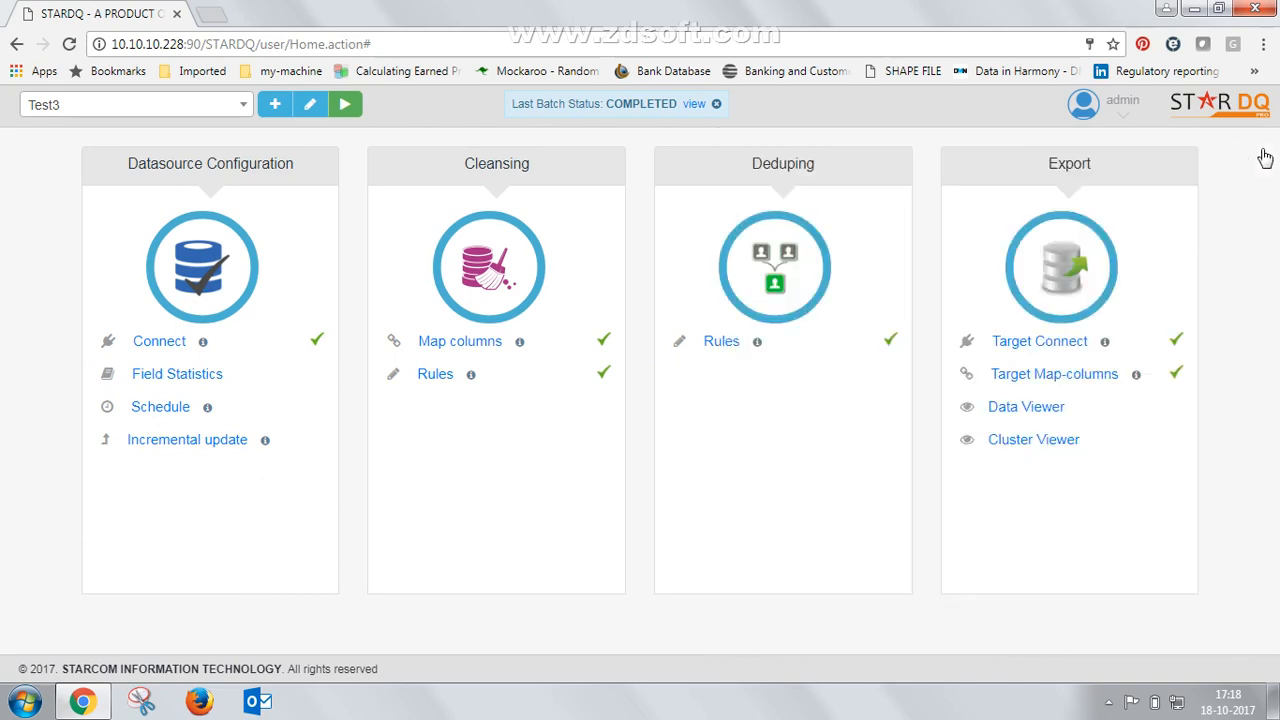
# Step: Open the cleansing rules of Test3 and select the FULL NAME column
pyautogui.click(436, 385)
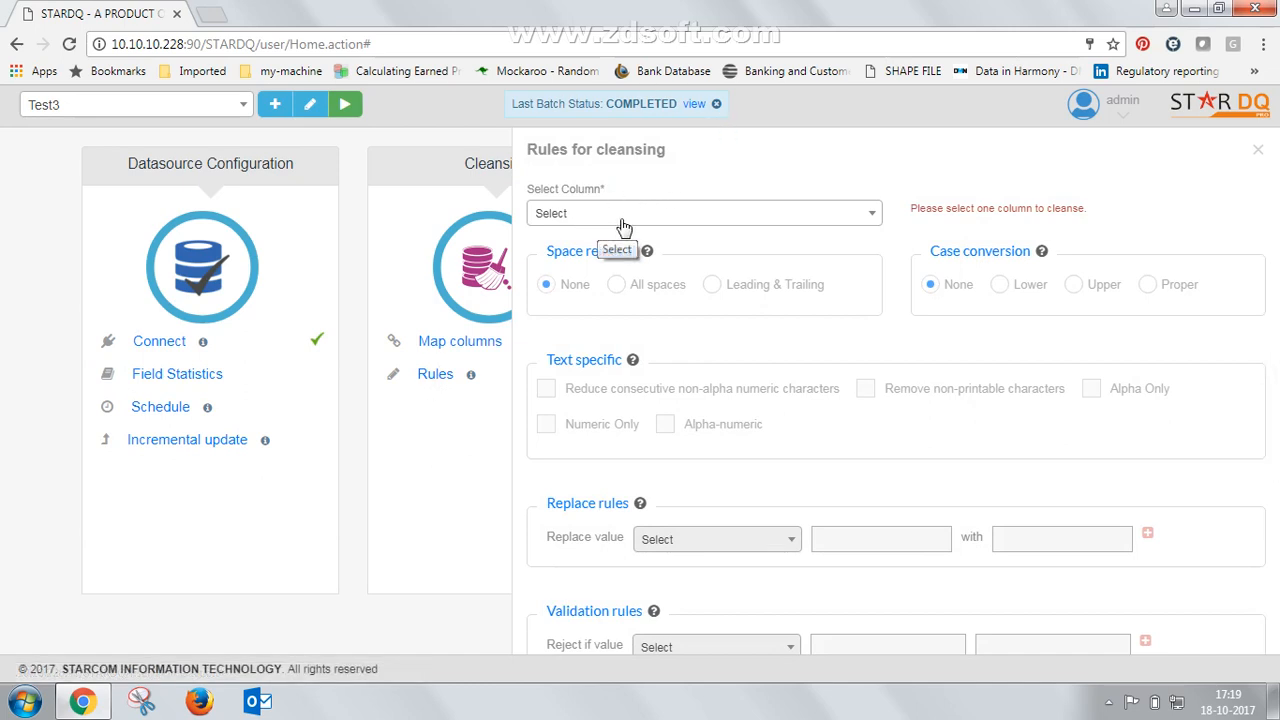
pyautogui.click(746, 228)
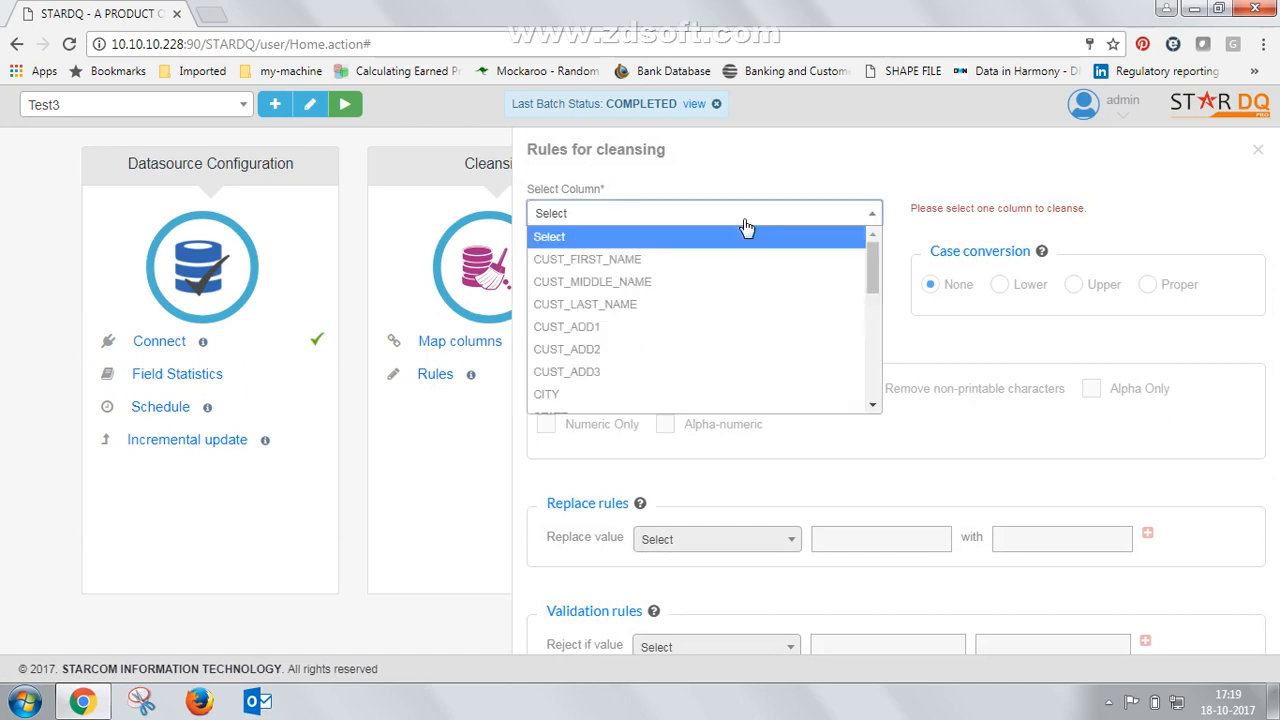
pyautogui.scroll(-5, 733, 273)
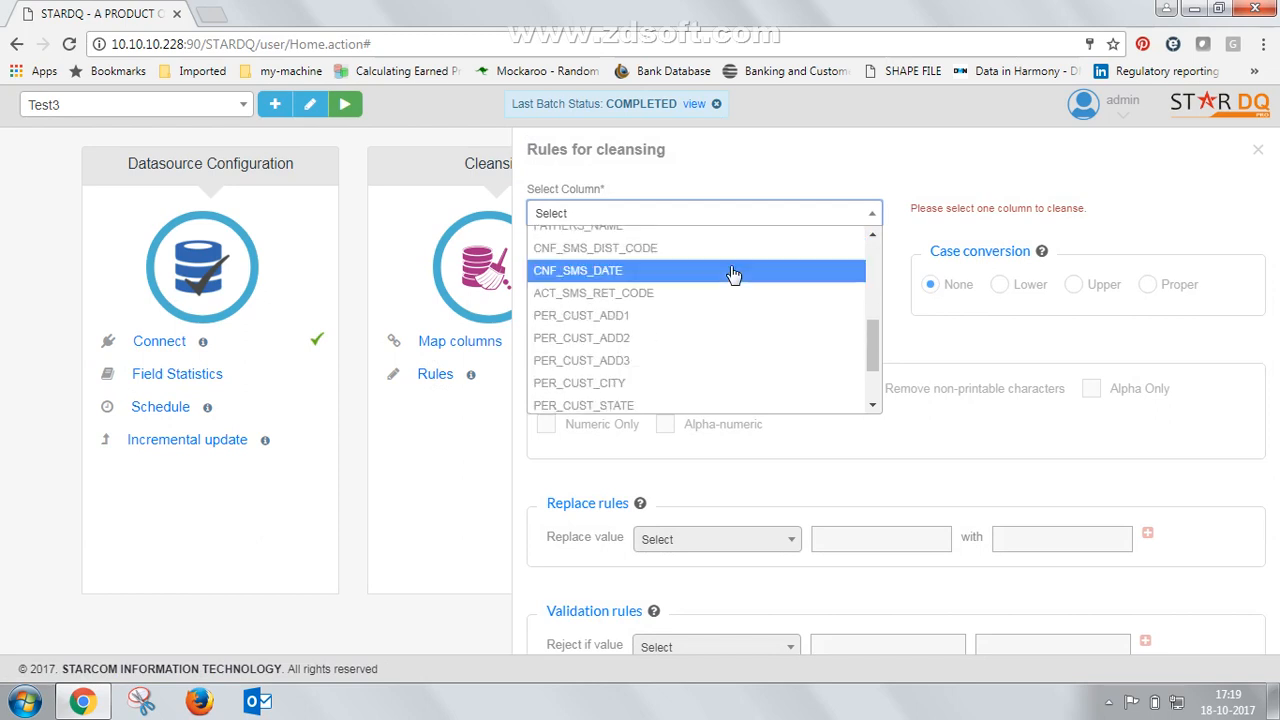
pyautogui.scroll(-2, 735, 272)
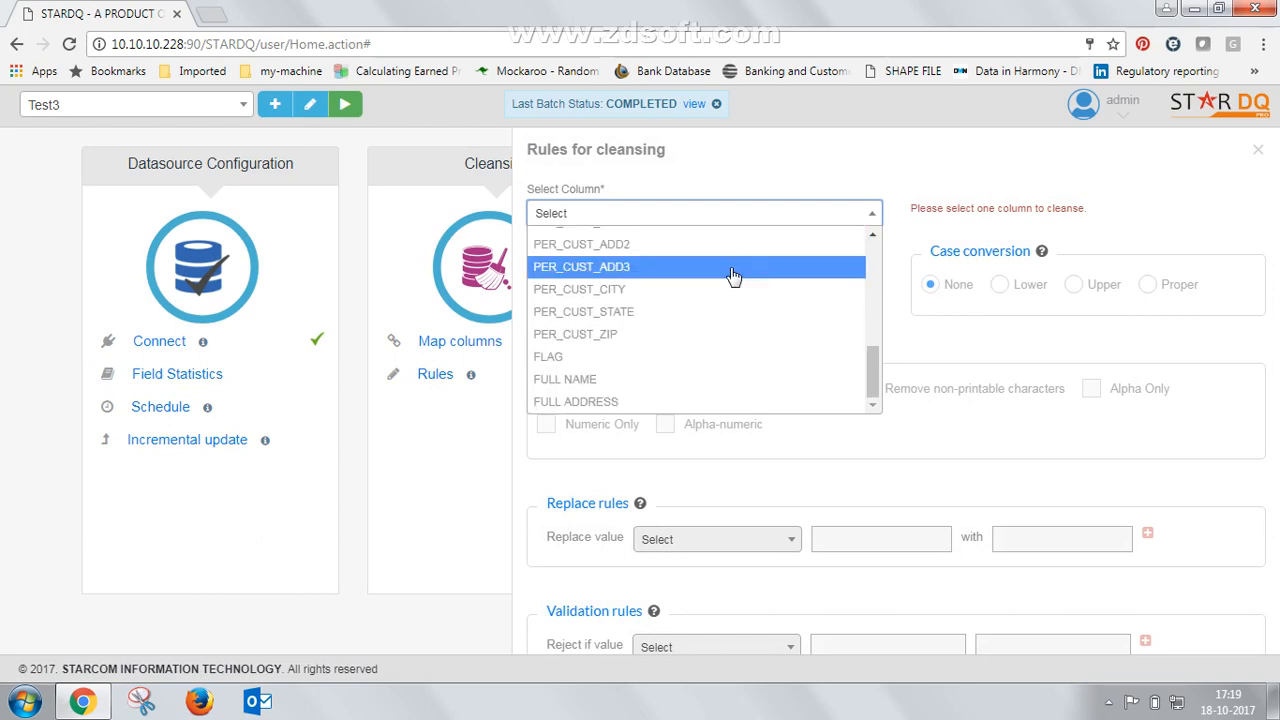
pyautogui.click(600, 387)
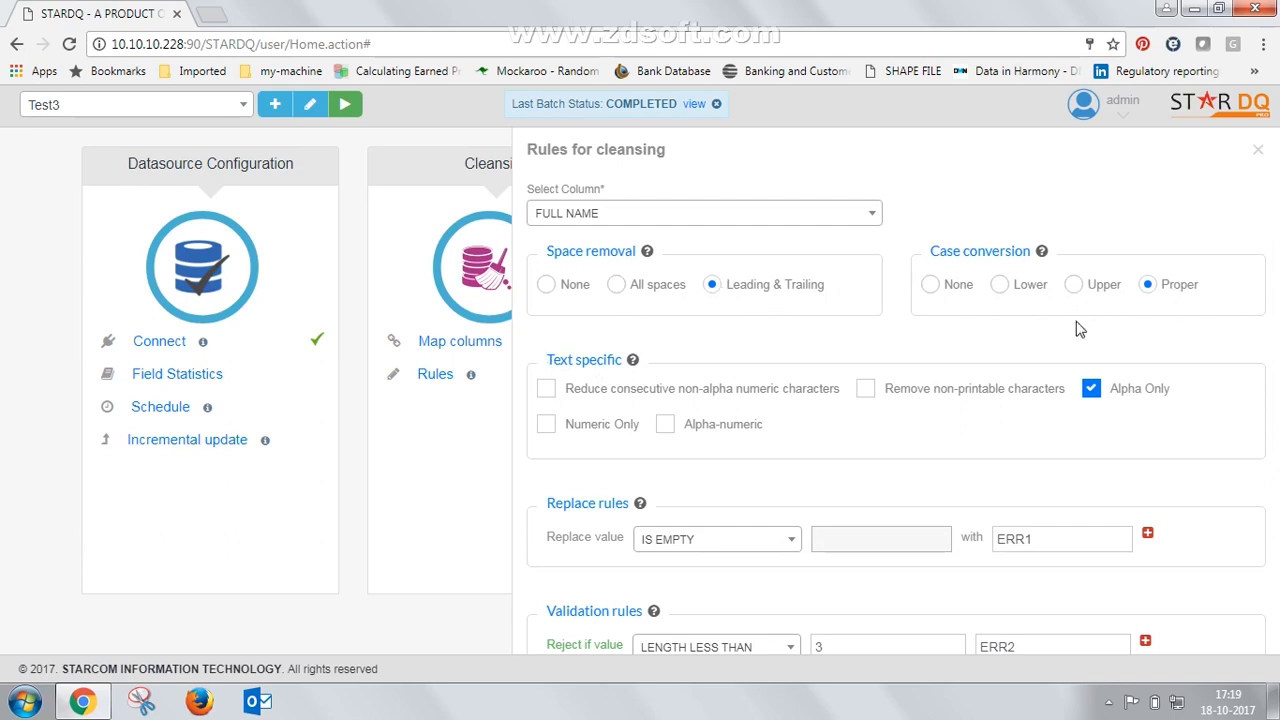
# Step: Review FULL NAME's text-specific and replace rules, including the conditions available for replacing values
pyautogui.scroll(-1, 927, 360)
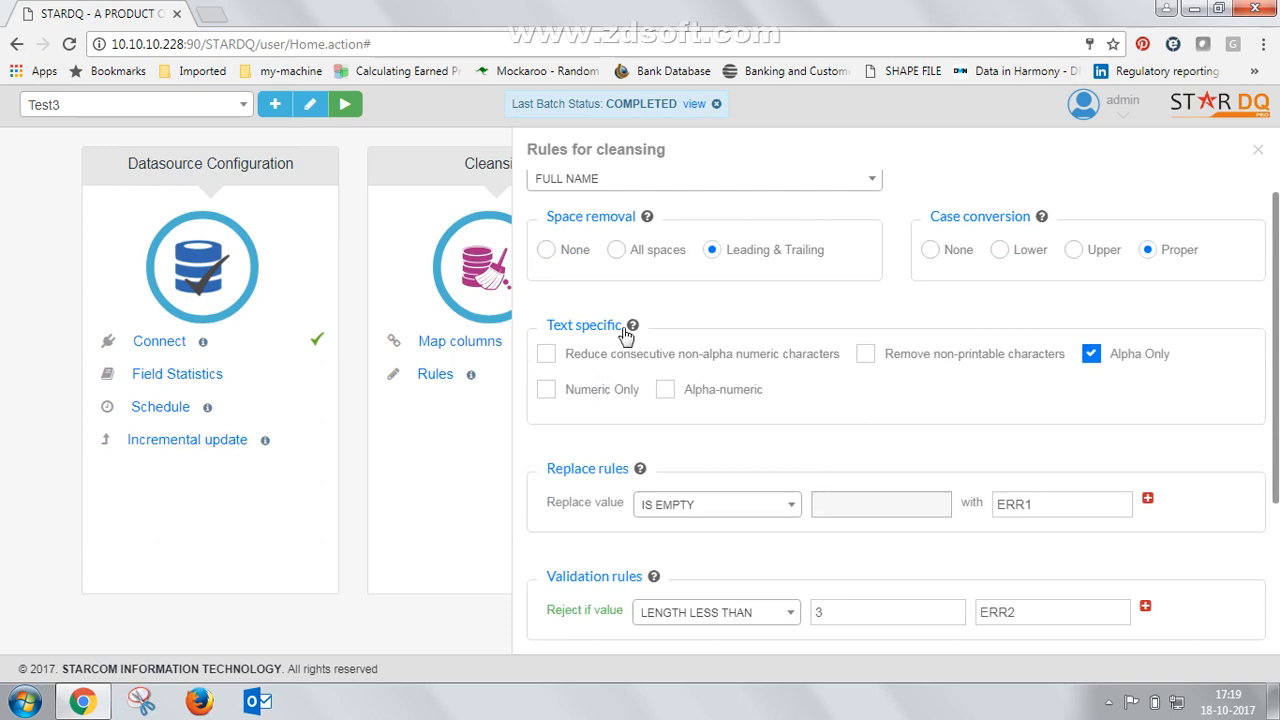
pyautogui.scroll(-1, 630, 335)
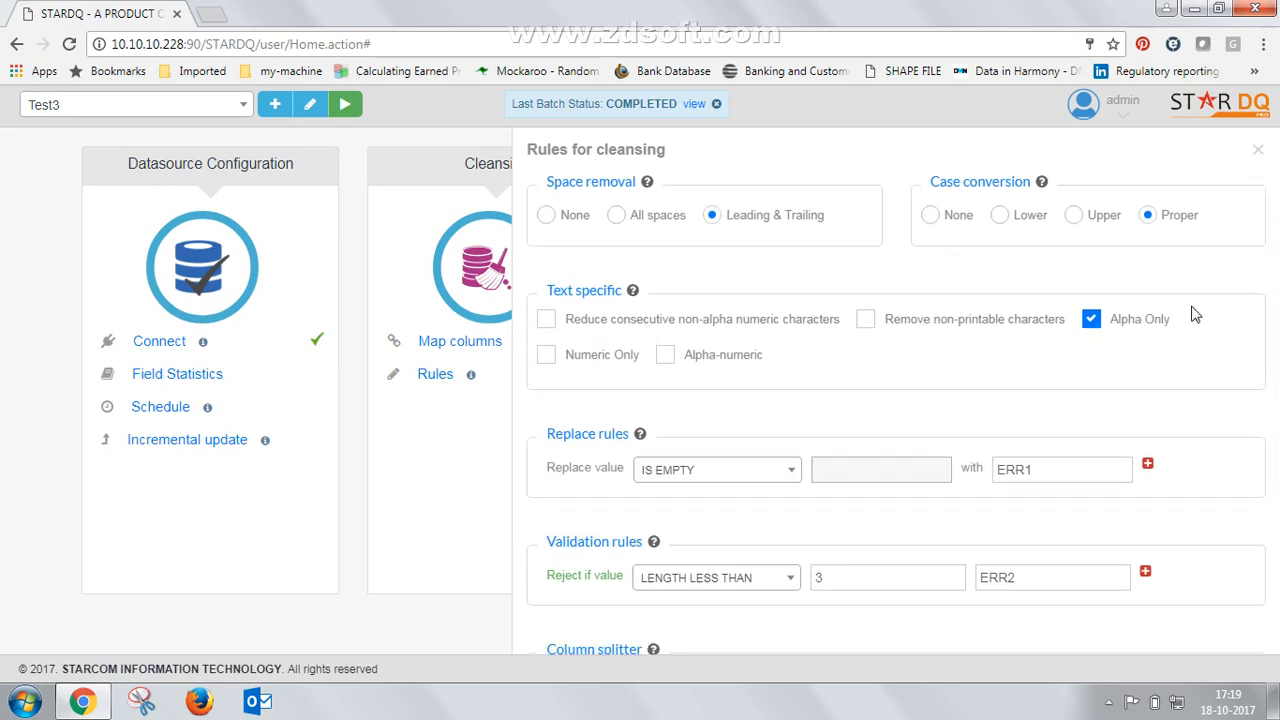
pyautogui.scroll(-2, 1195, 315)
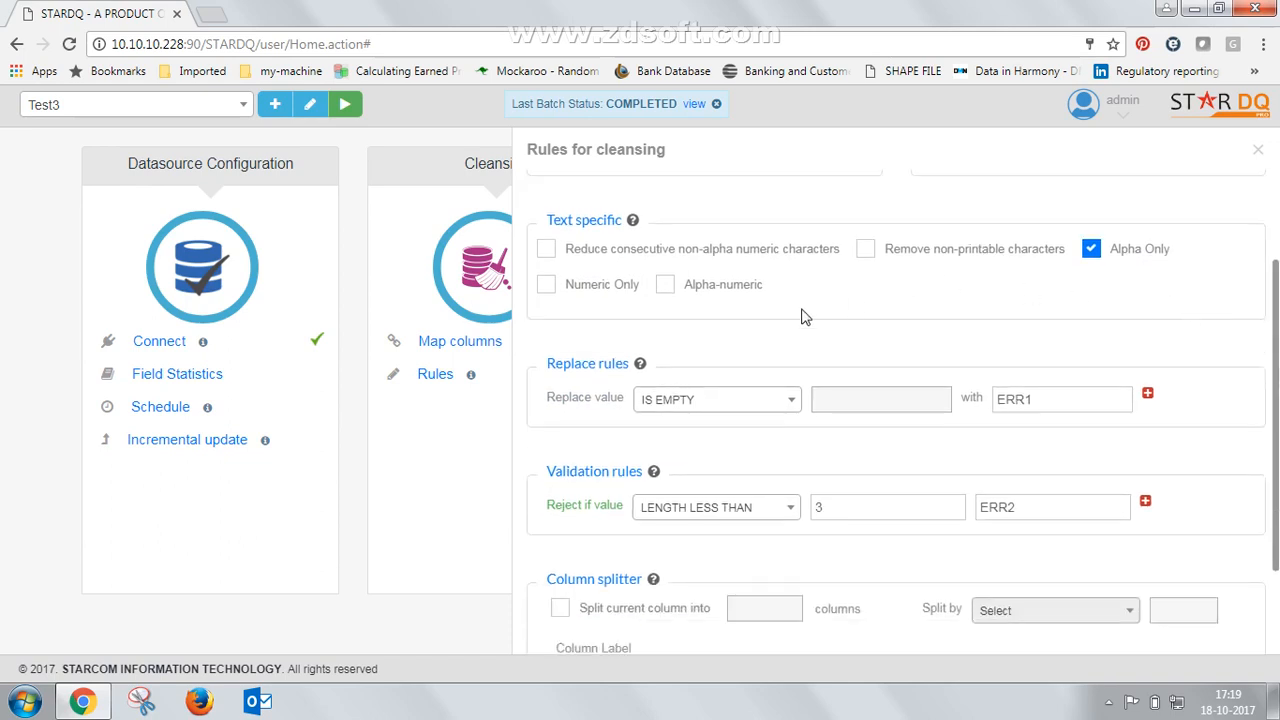
pyautogui.scroll(-1, 725, 320)
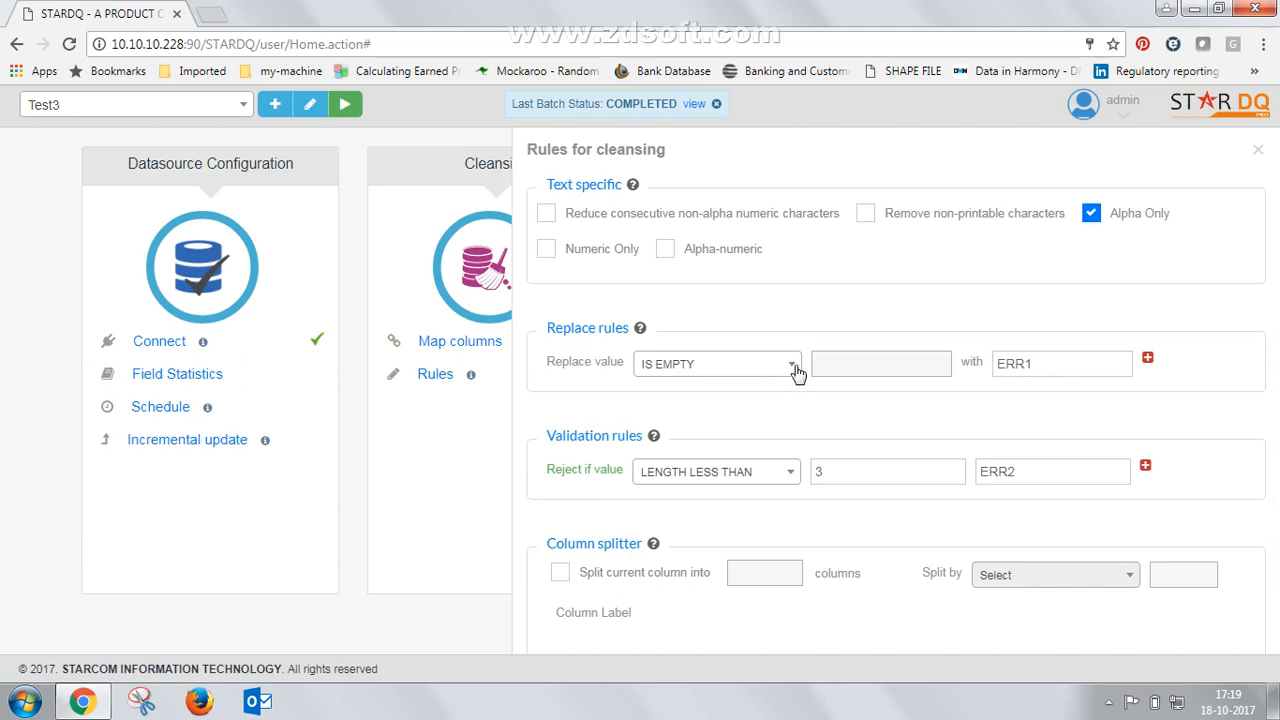
pyautogui.click(1039, 364)
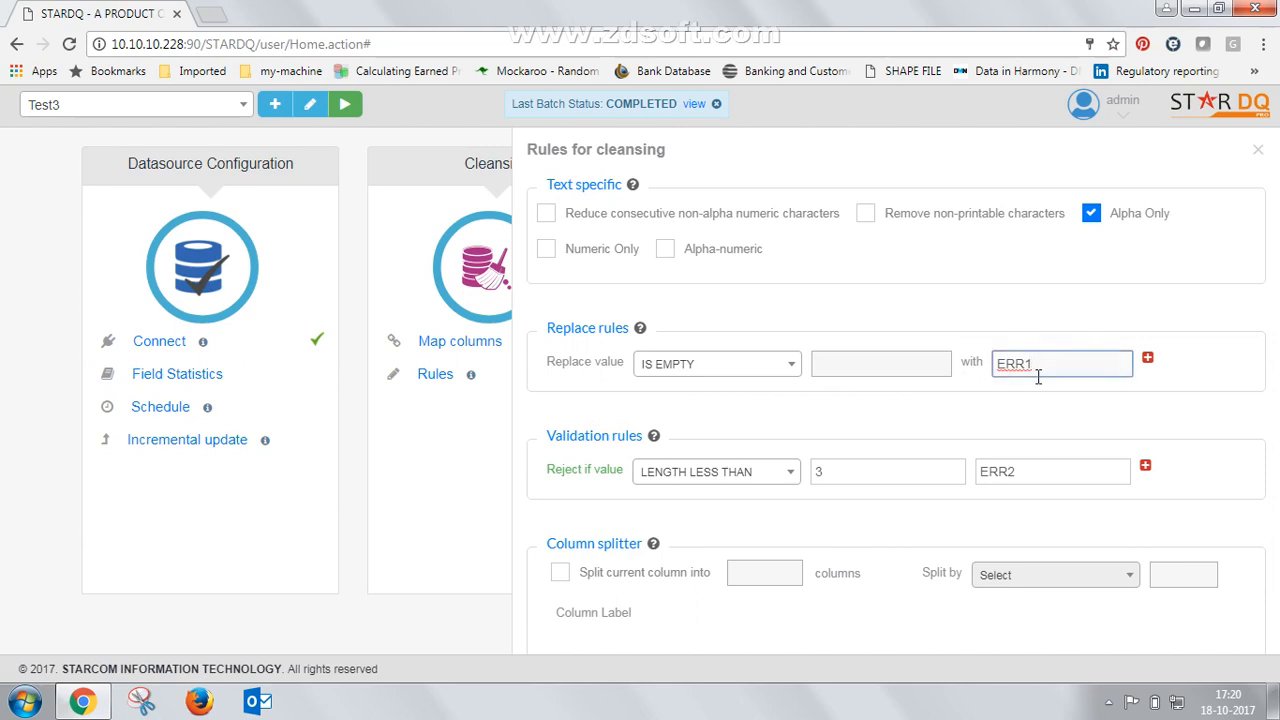
pyautogui.click(1038, 403)
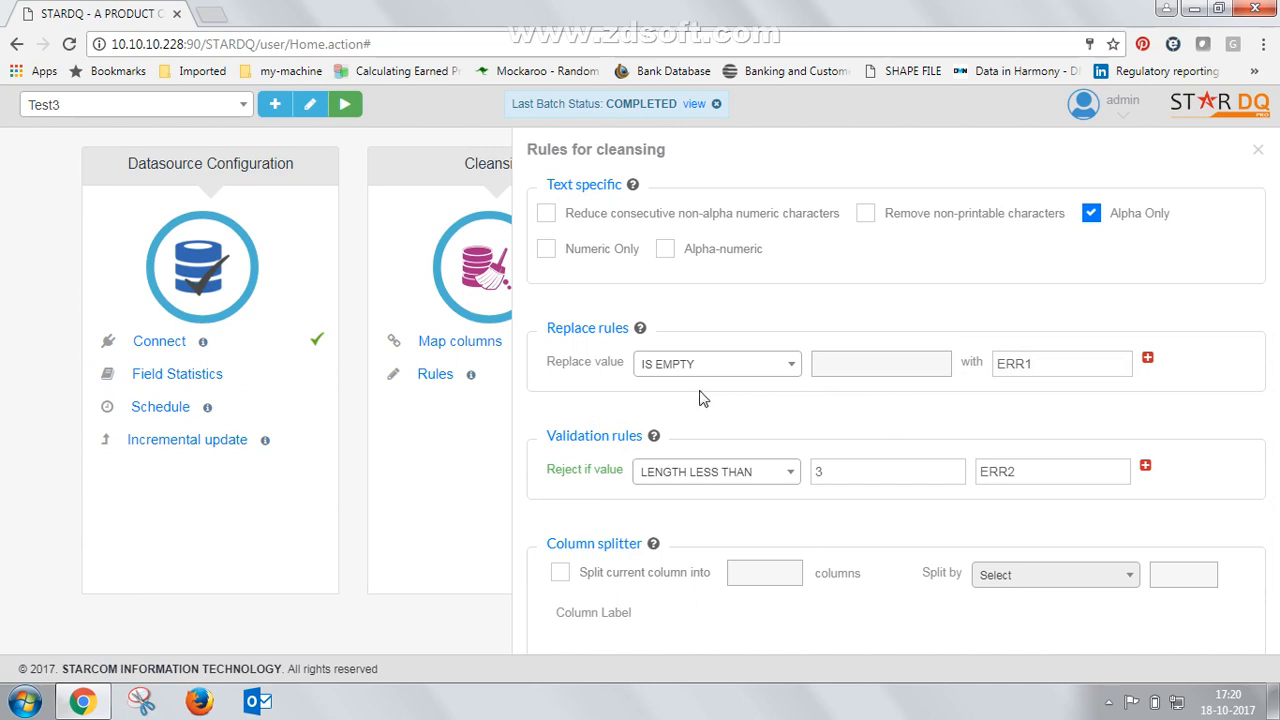
pyautogui.click(749, 372)
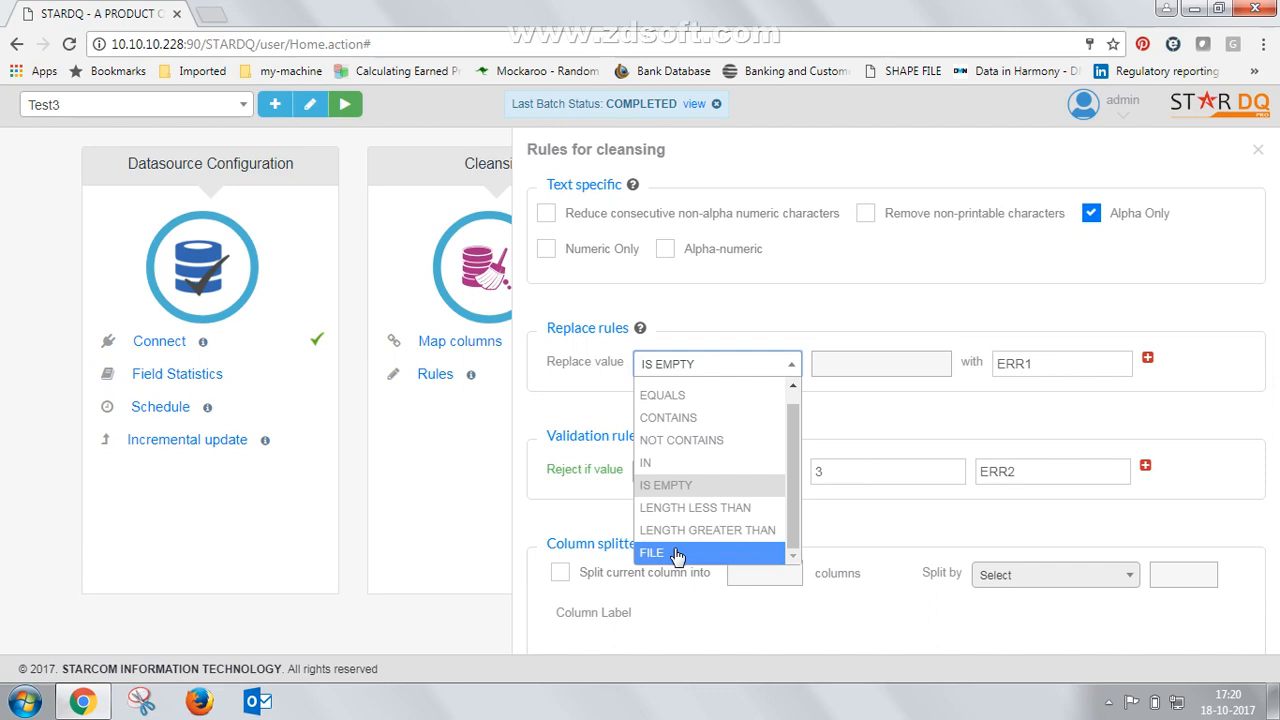
pyautogui.click(852, 421)
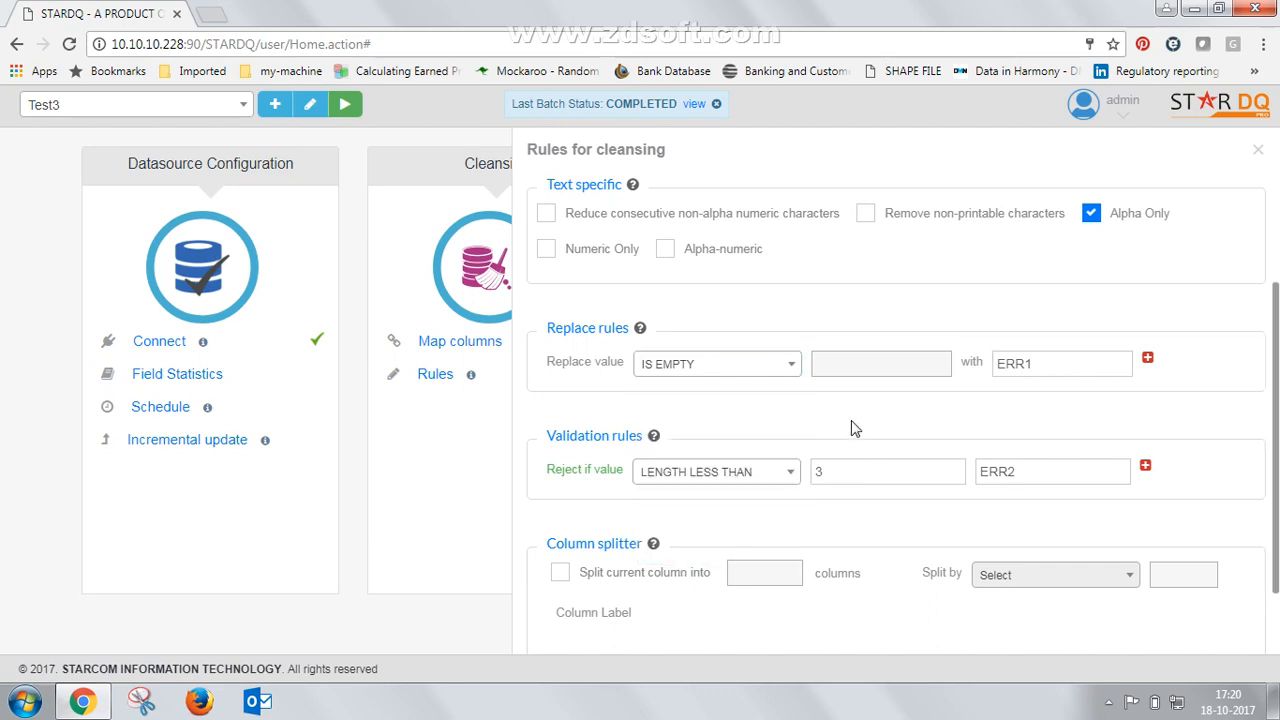
# Step: Try the NOT CONTAINS and CONTAINS conditions for rejecting values in FULL NAME's validation rule
pyautogui.scroll(-1, 851, 421)
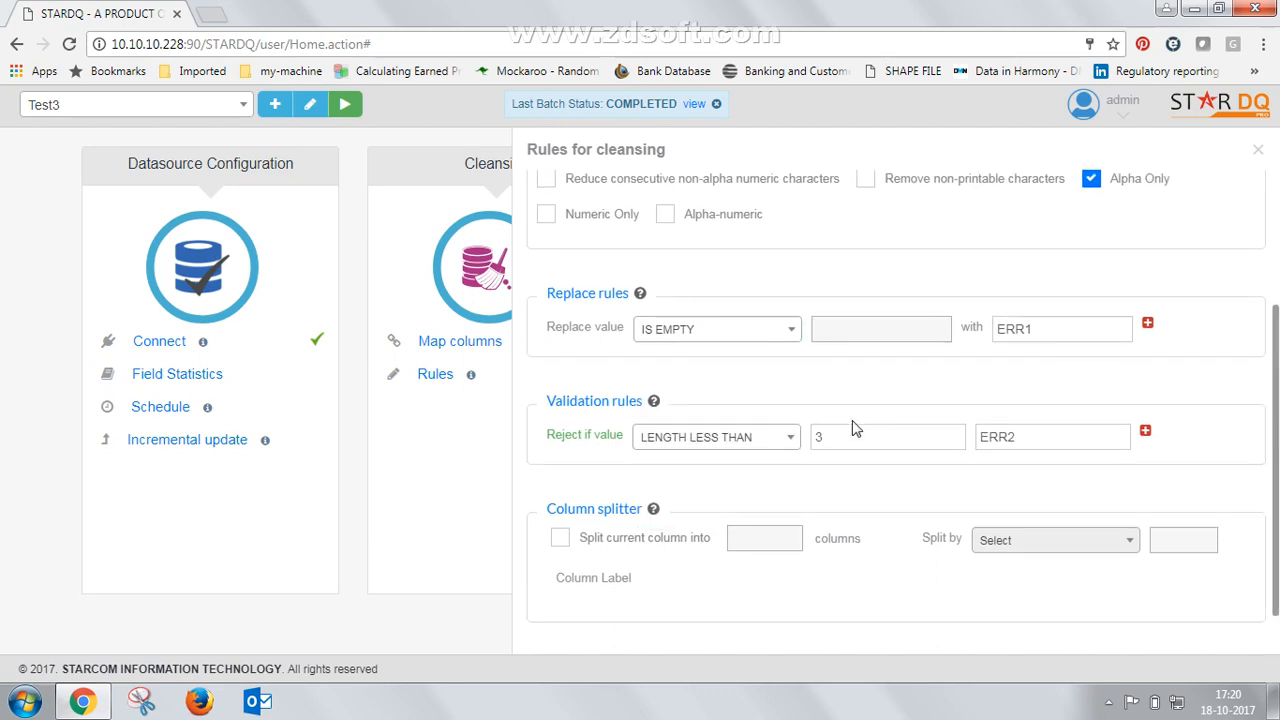
pyautogui.click(760, 448)
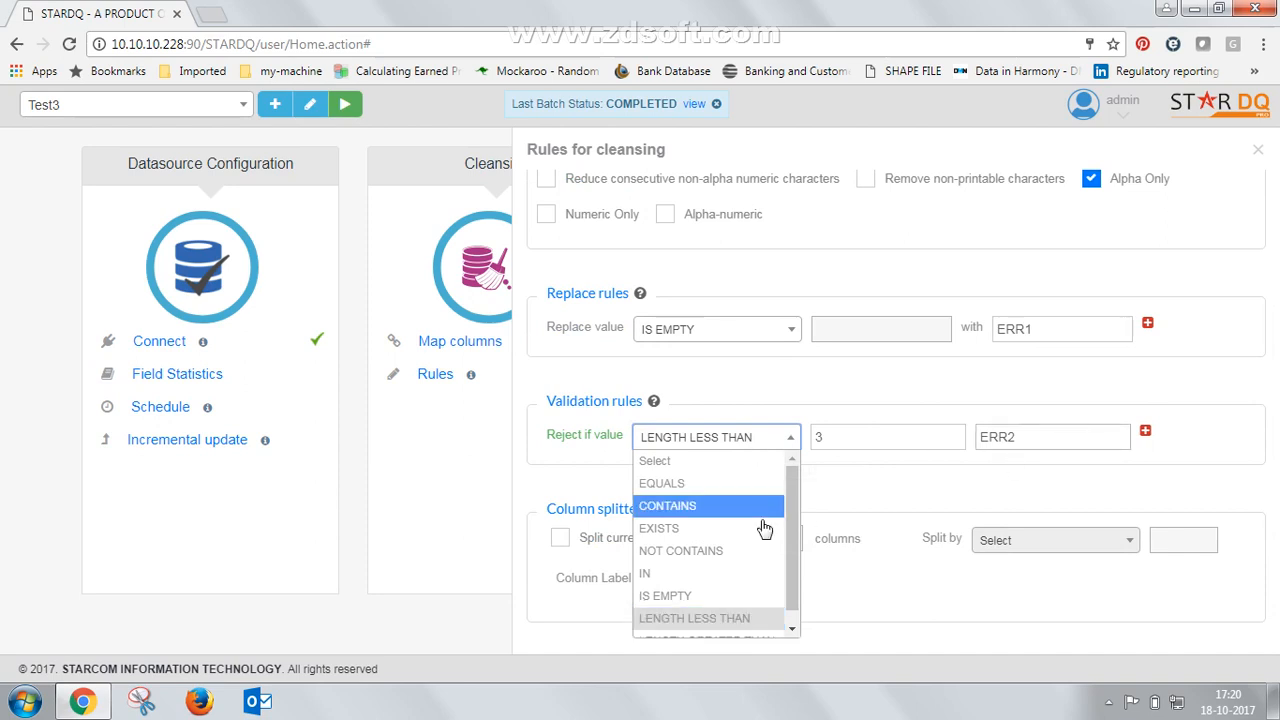
pyautogui.scroll(-1, 791, 525)
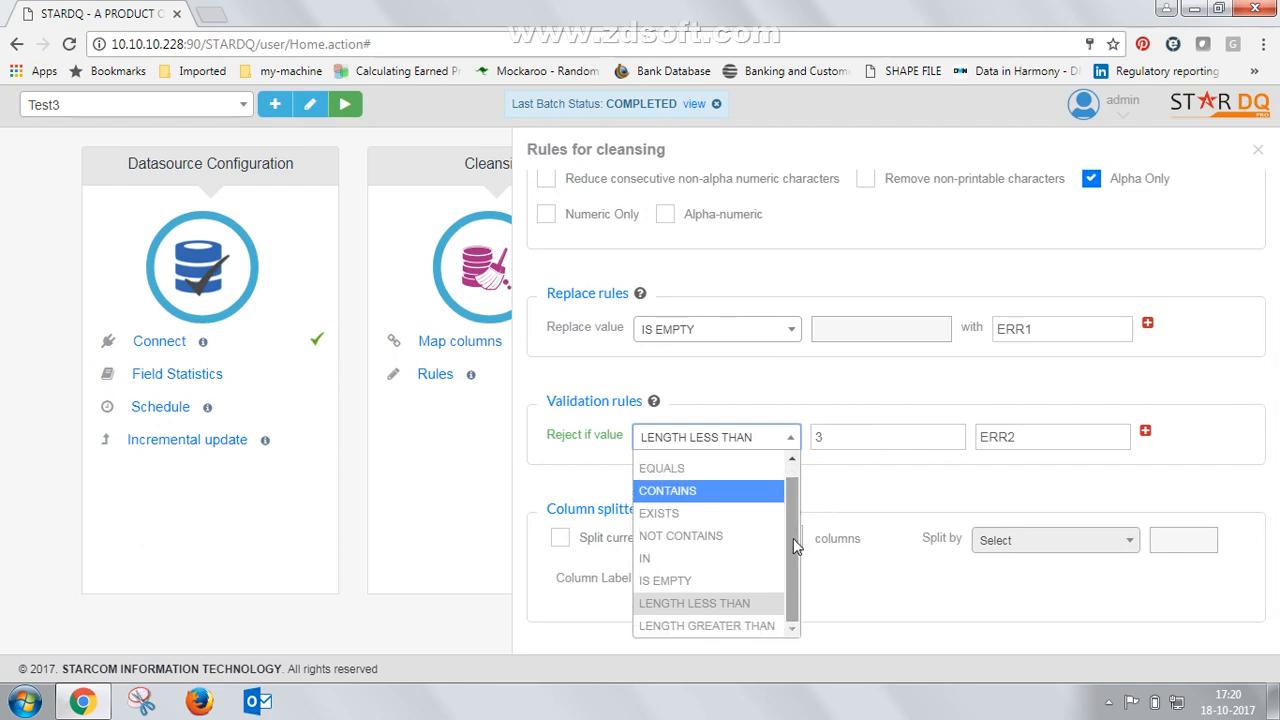
pyautogui.click(710, 536)
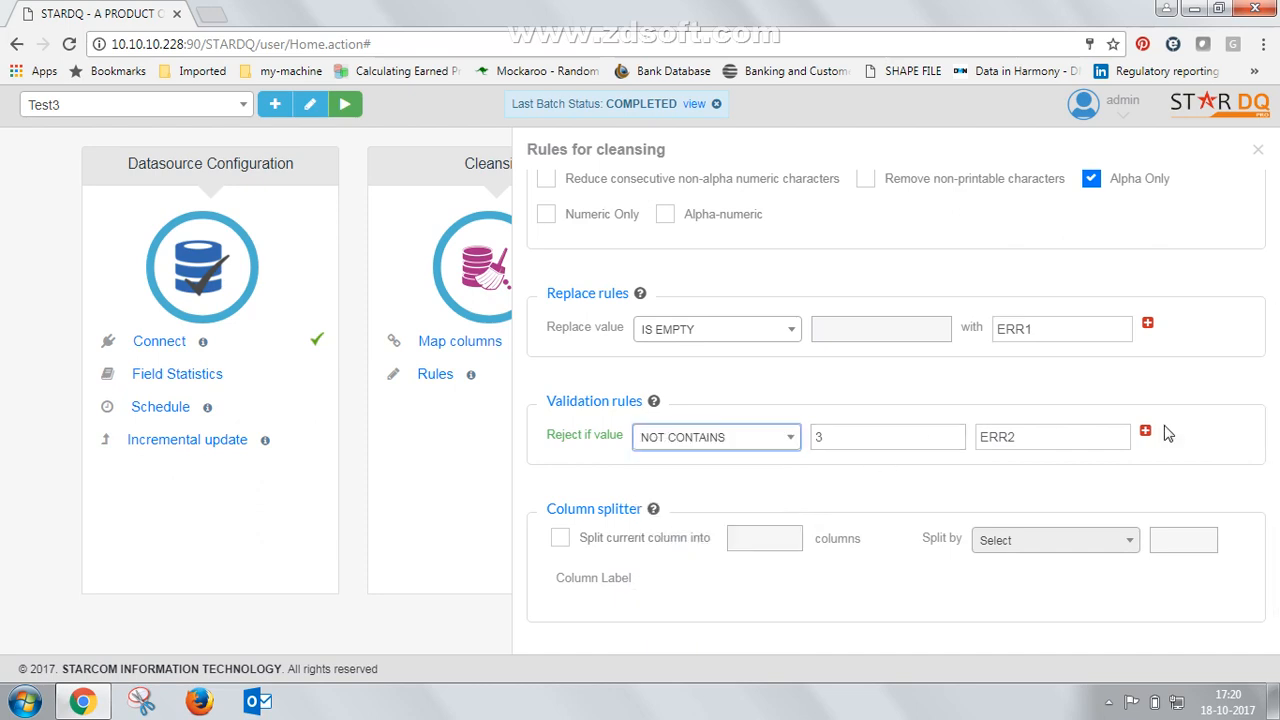
pyautogui.click(785, 445)
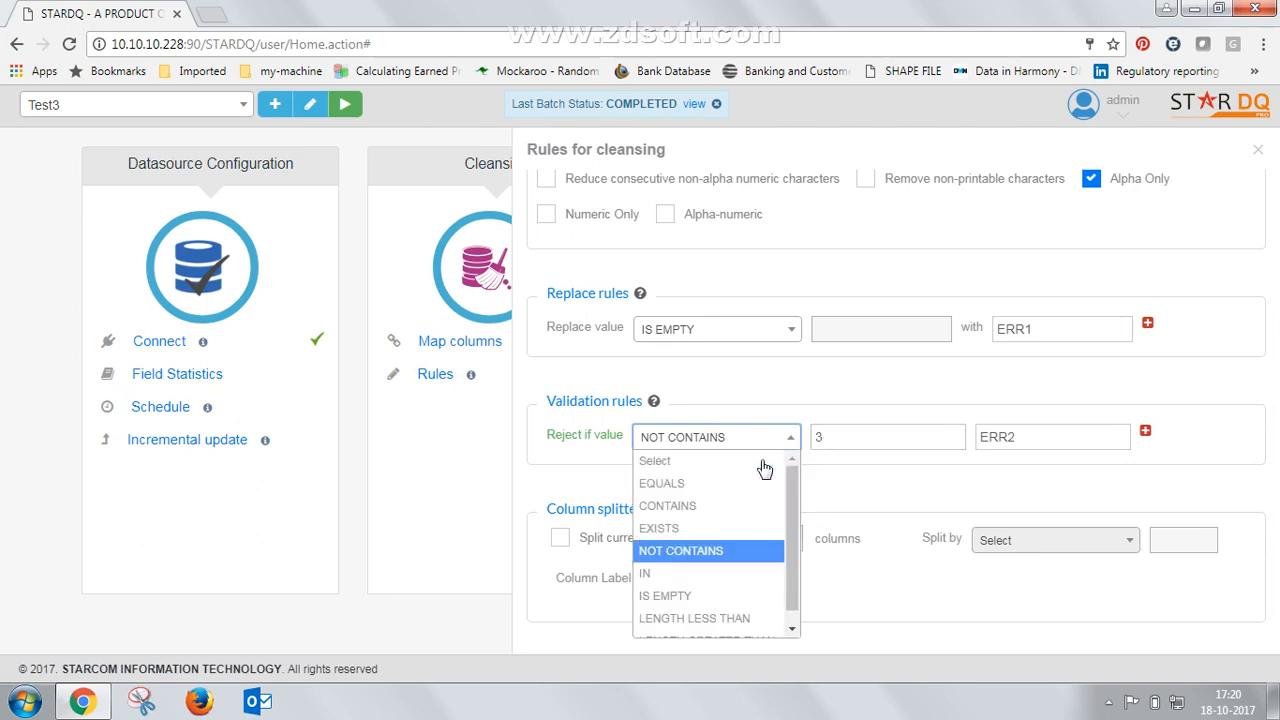
pyautogui.click(687, 510)
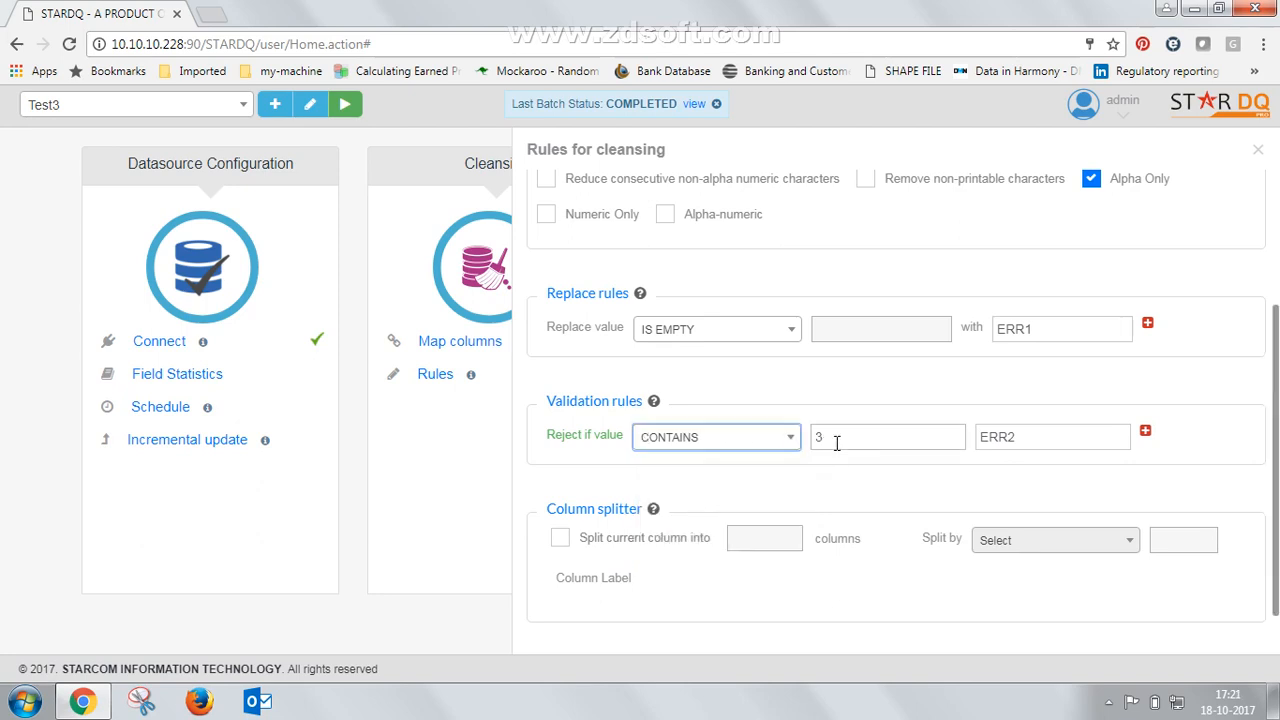
# Step: Set FULL NAME's reject condition to LENGTH LESS THAN, then save the cleansing rules and close them
pyautogui.click(790, 450)
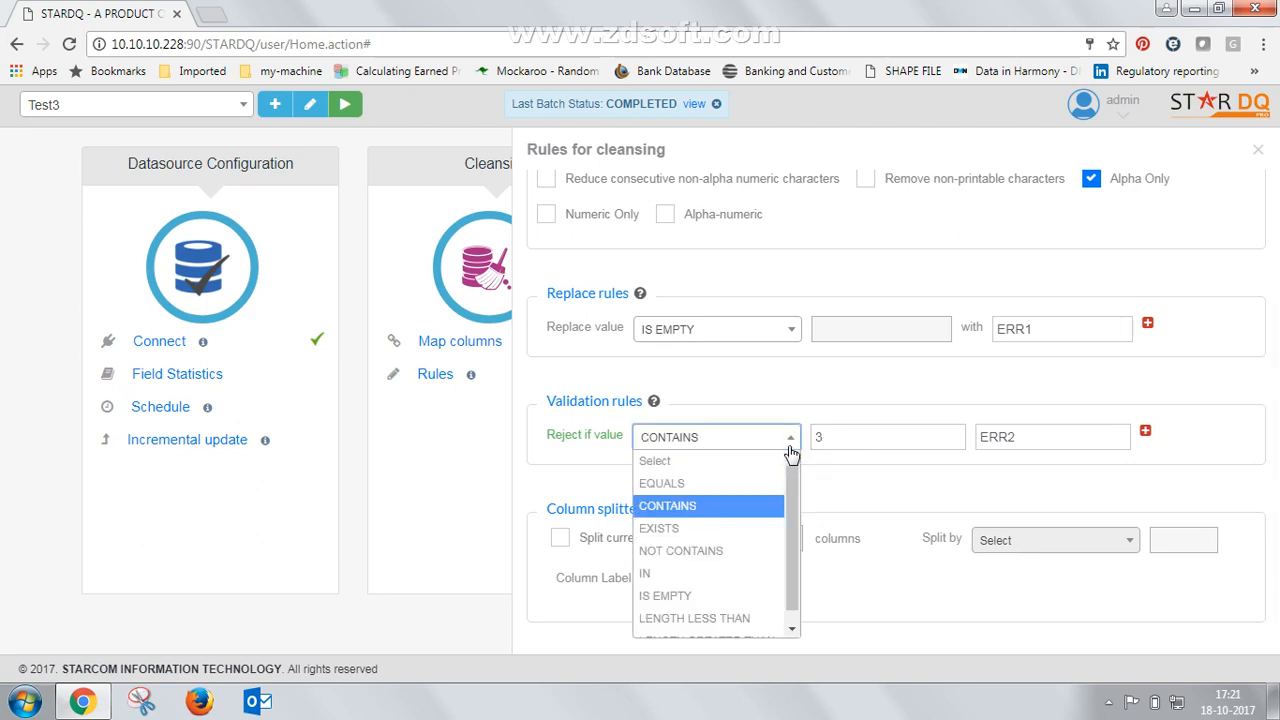
pyautogui.scroll(-1, 680, 610)
pyautogui.click(695, 603)
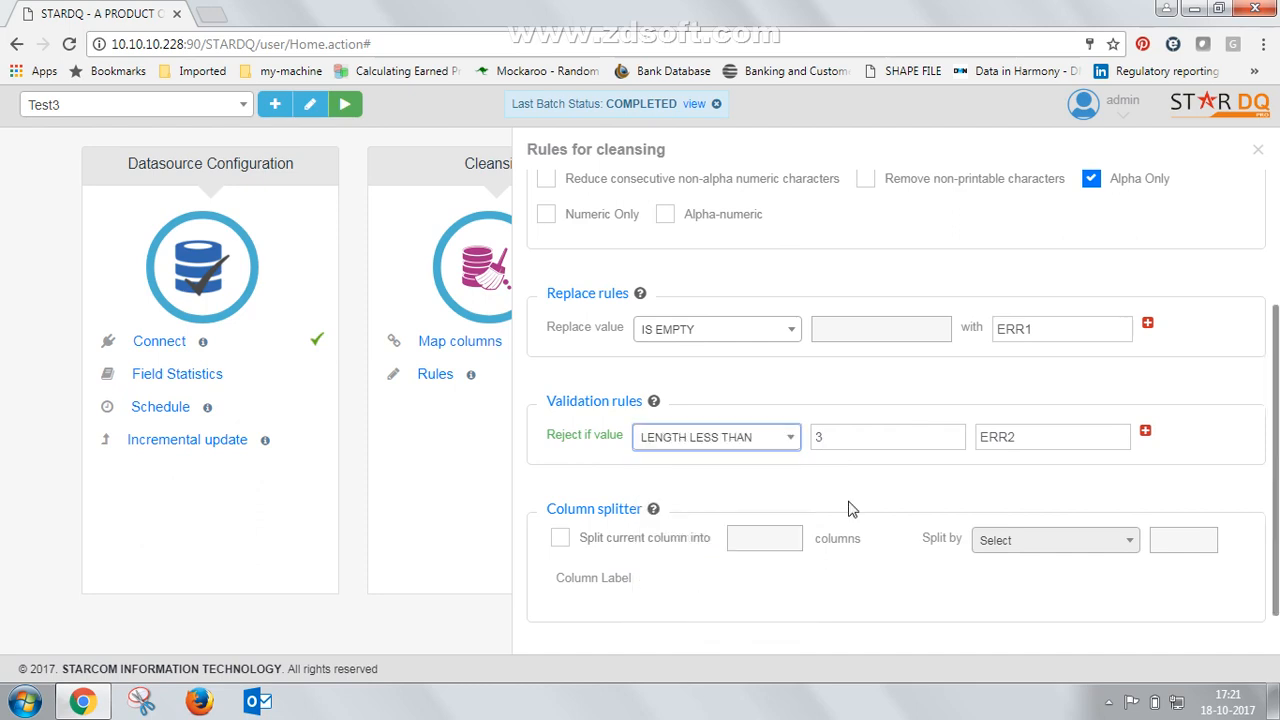
pyautogui.scroll(-1, 1000, 480)
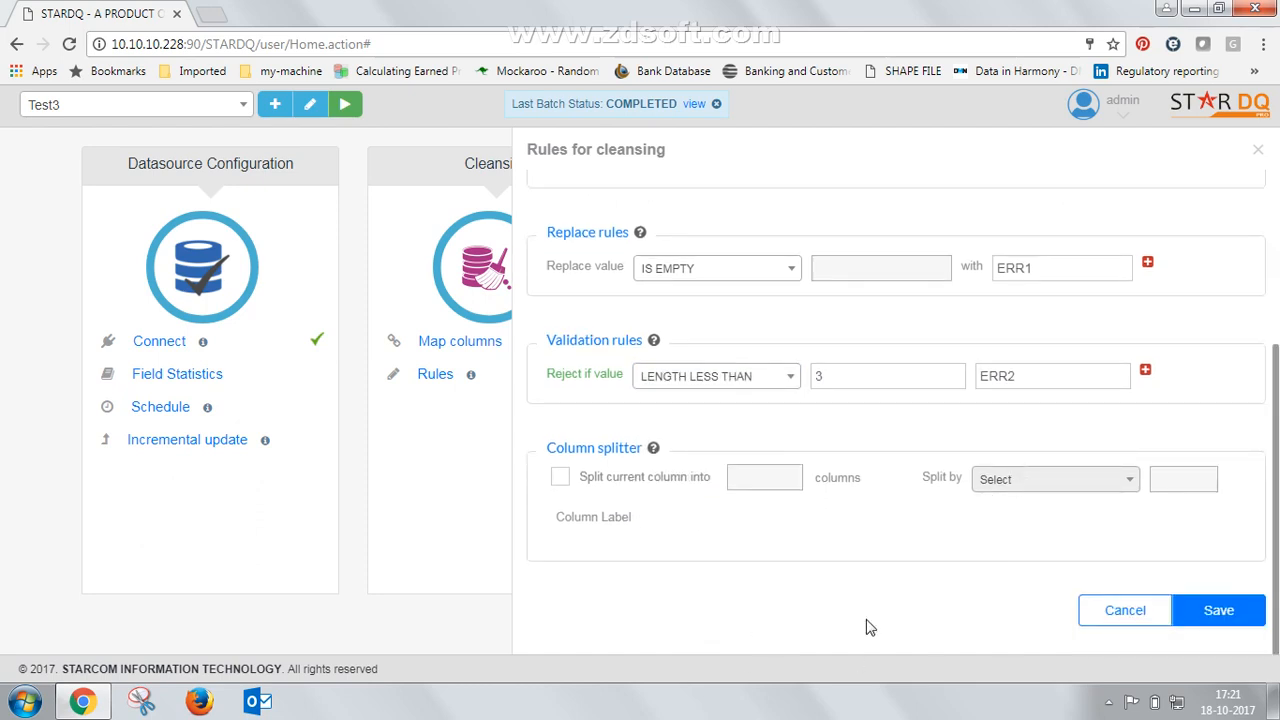
pyautogui.click(1238, 614)
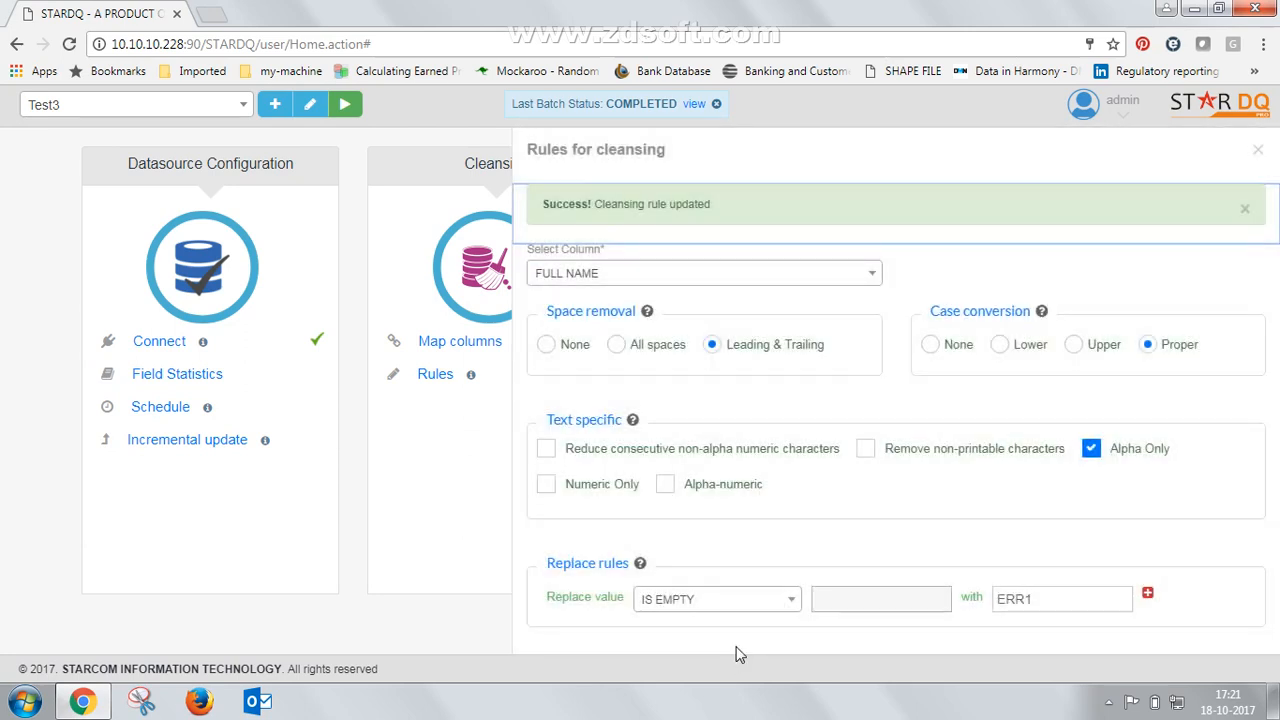
pyautogui.click(1259, 151)
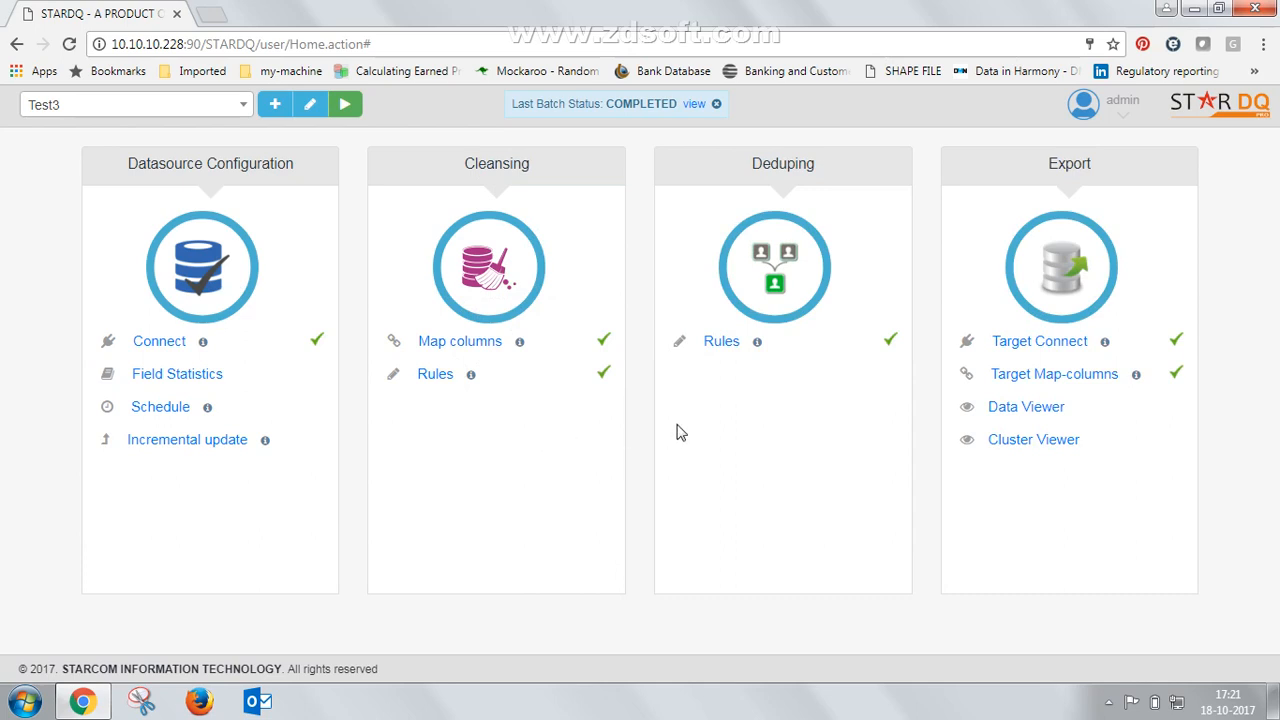
# Step: Check the summary of Test3's deduping rules and open the rules for editing
pyautogui.click(758, 342)
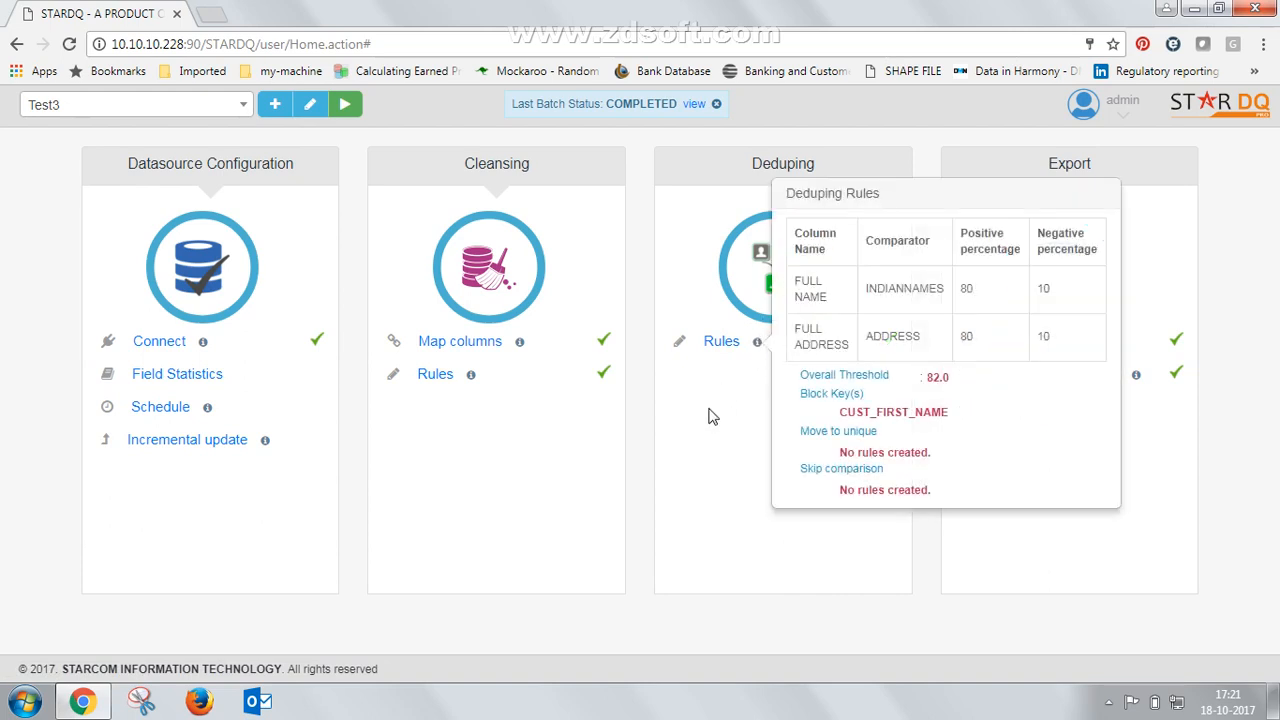
pyautogui.click(709, 408)
pyautogui.click(721, 342)
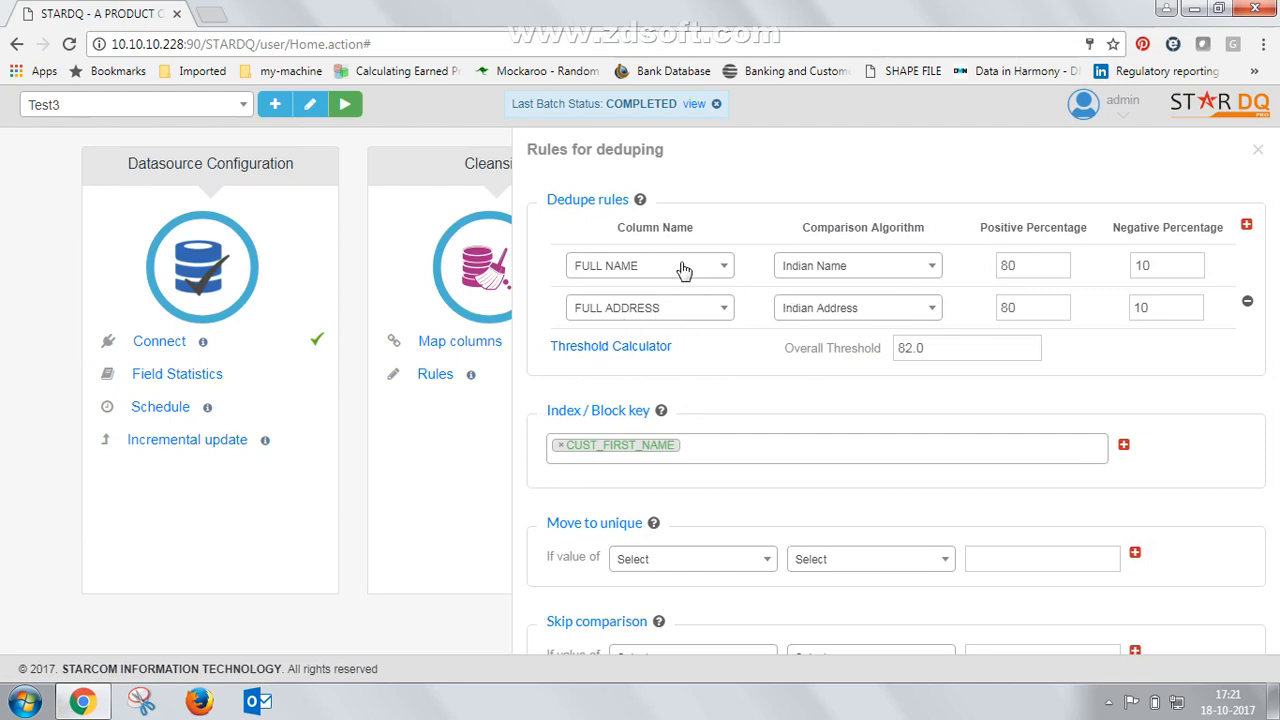
# Step: Review the columns and comparison algorithms available for the first dedupe rule, keeping FULL NAME and Indian Name selected
pyautogui.click(724, 268)
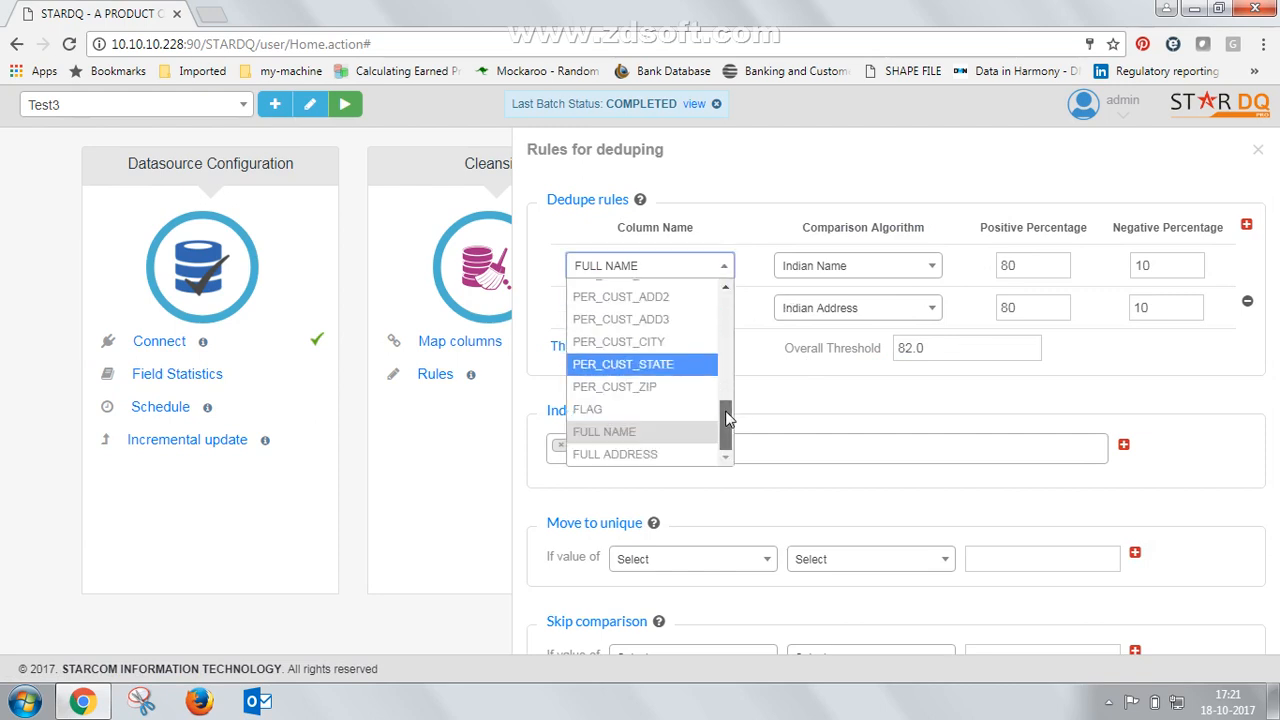
pyautogui.moveTo(726, 418); pyautogui.dragTo(721, 465)
pyautogui.click(624, 433)
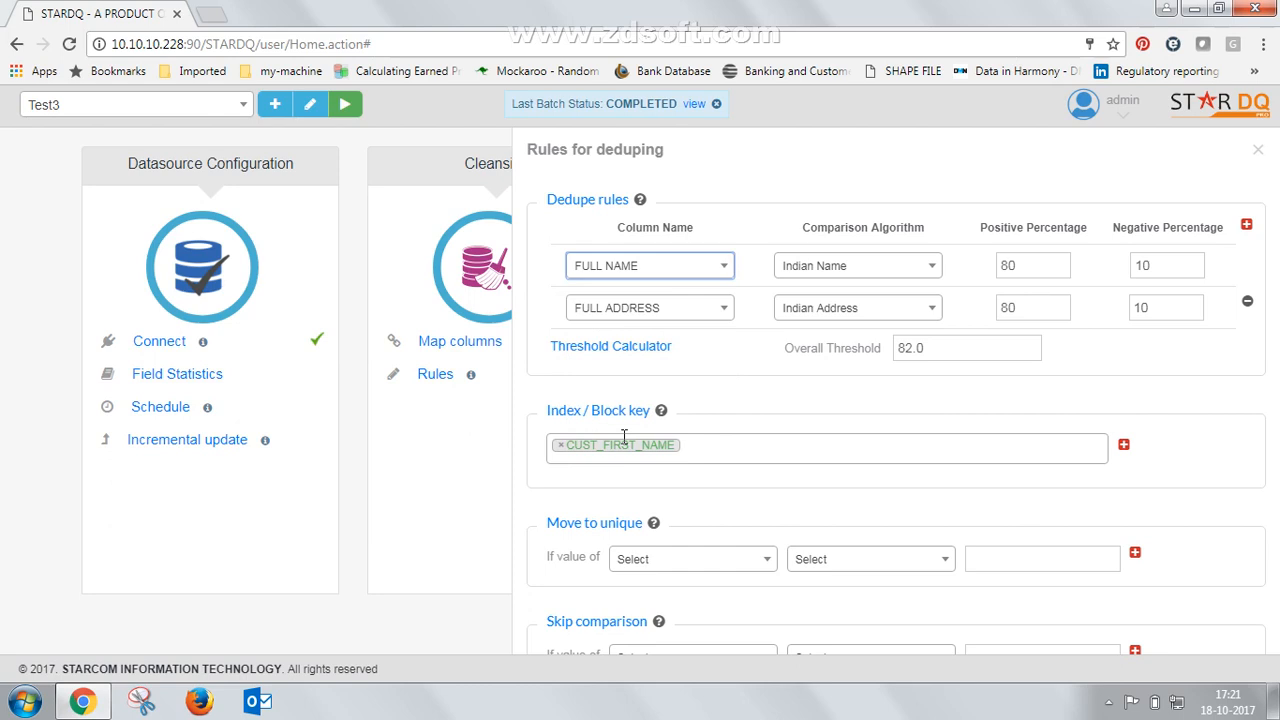
pyautogui.click(930, 272)
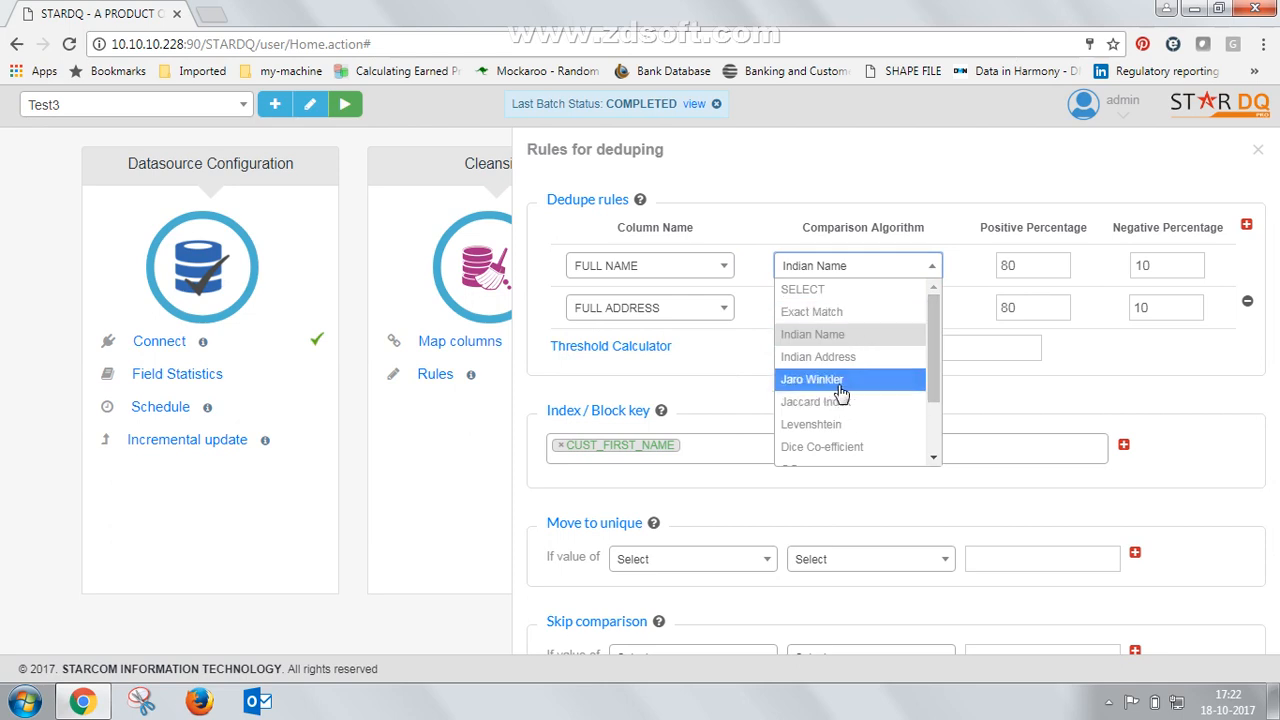
pyautogui.moveTo(933, 366); pyautogui.dragTo(933, 416)
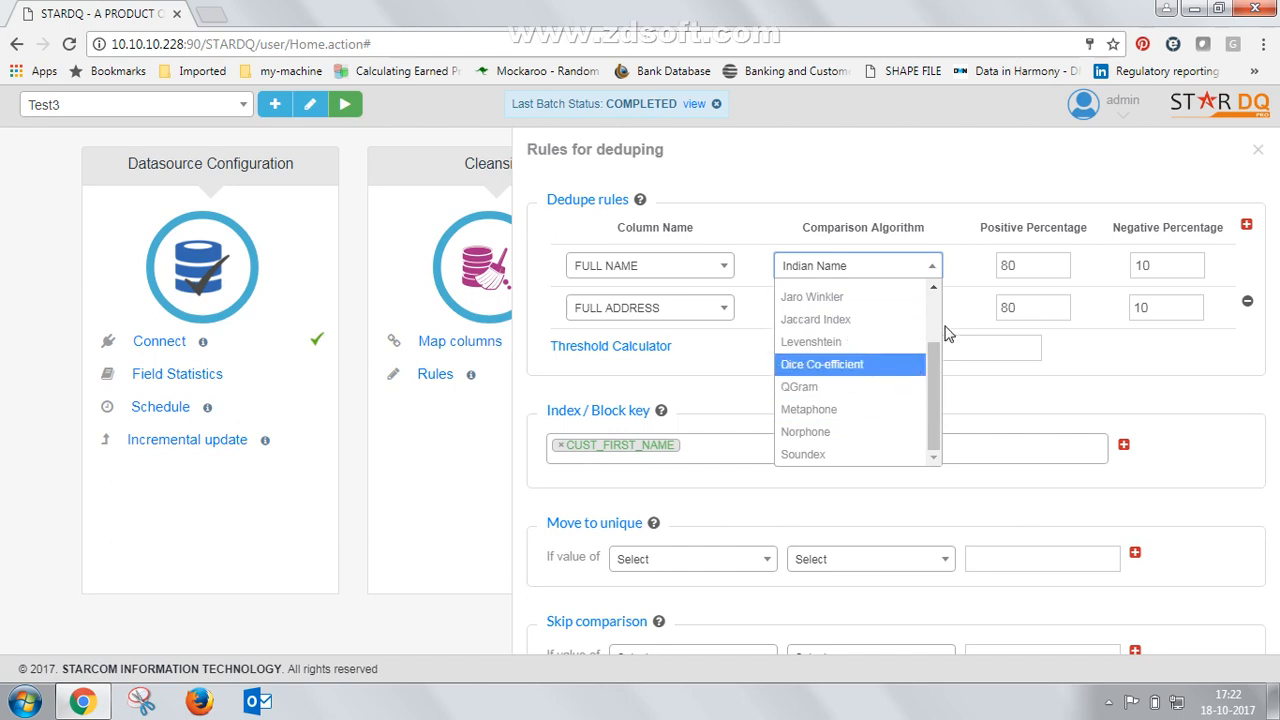
pyautogui.scroll(2, 935, 315)
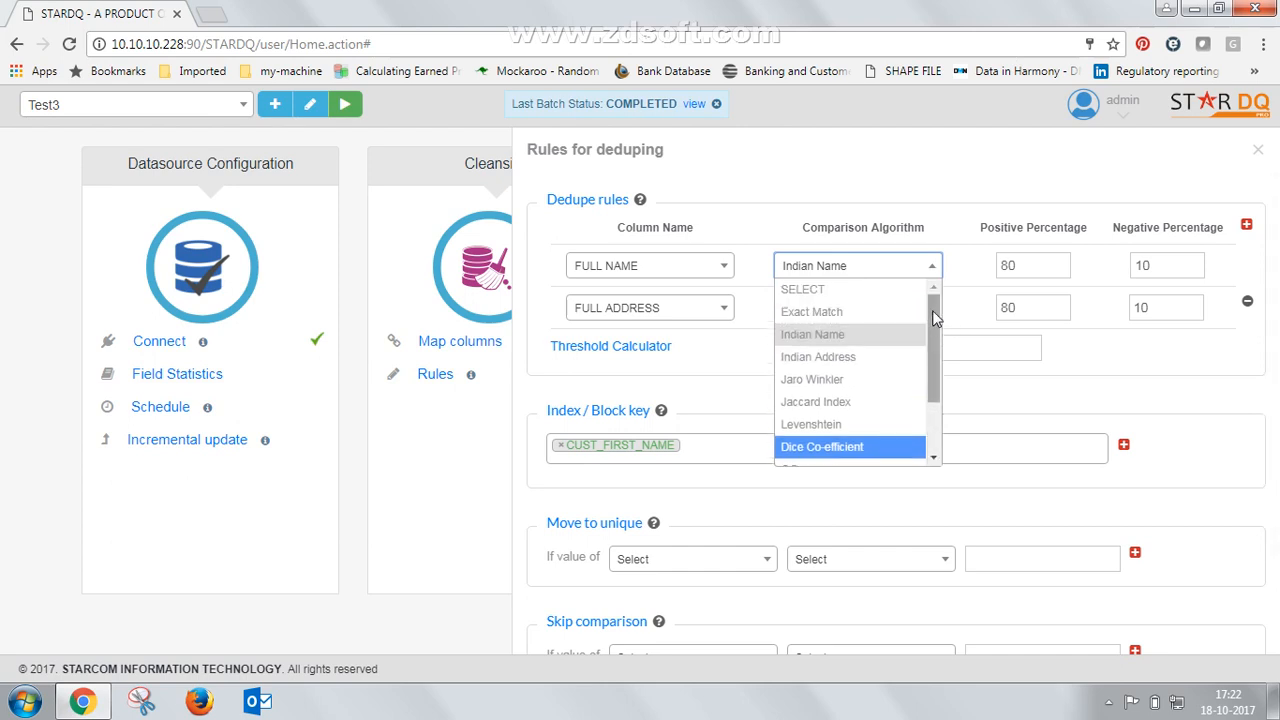
pyautogui.click(833, 332)
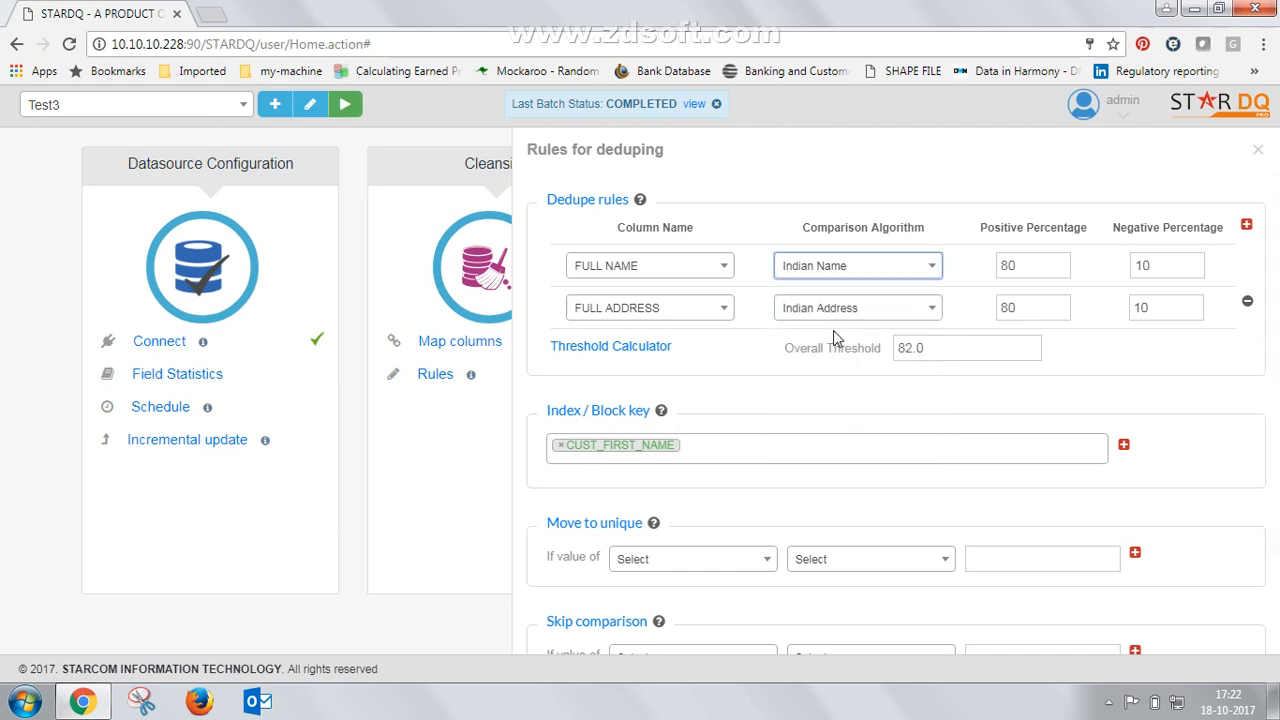
# Step: Review the positive and negative percentages of the FULL NAME rule and the column and algorithm of the FULL ADDRESS rule
pyautogui.click(1027, 267)
pyautogui.click(1170, 263)
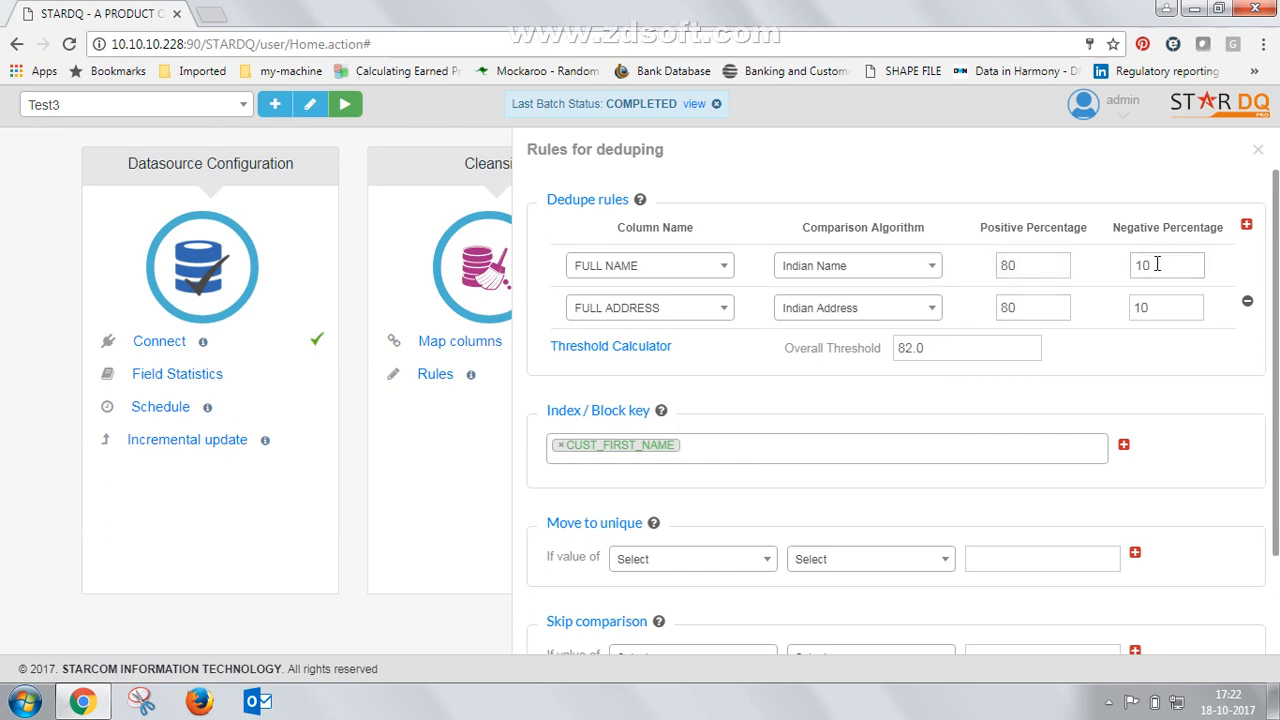
pyautogui.click(1157, 264)
pyautogui.click(1036, 265)
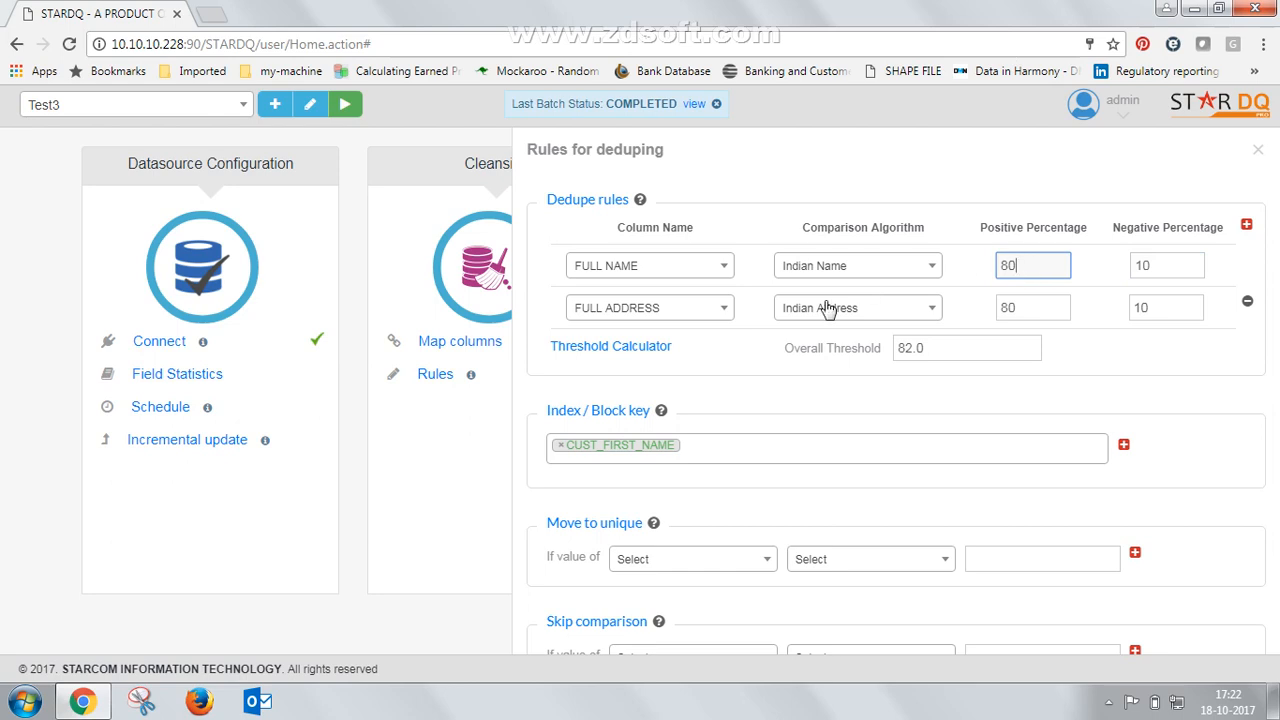
pyautogui.click(736, 344)
pyautogui.click(723, 312)
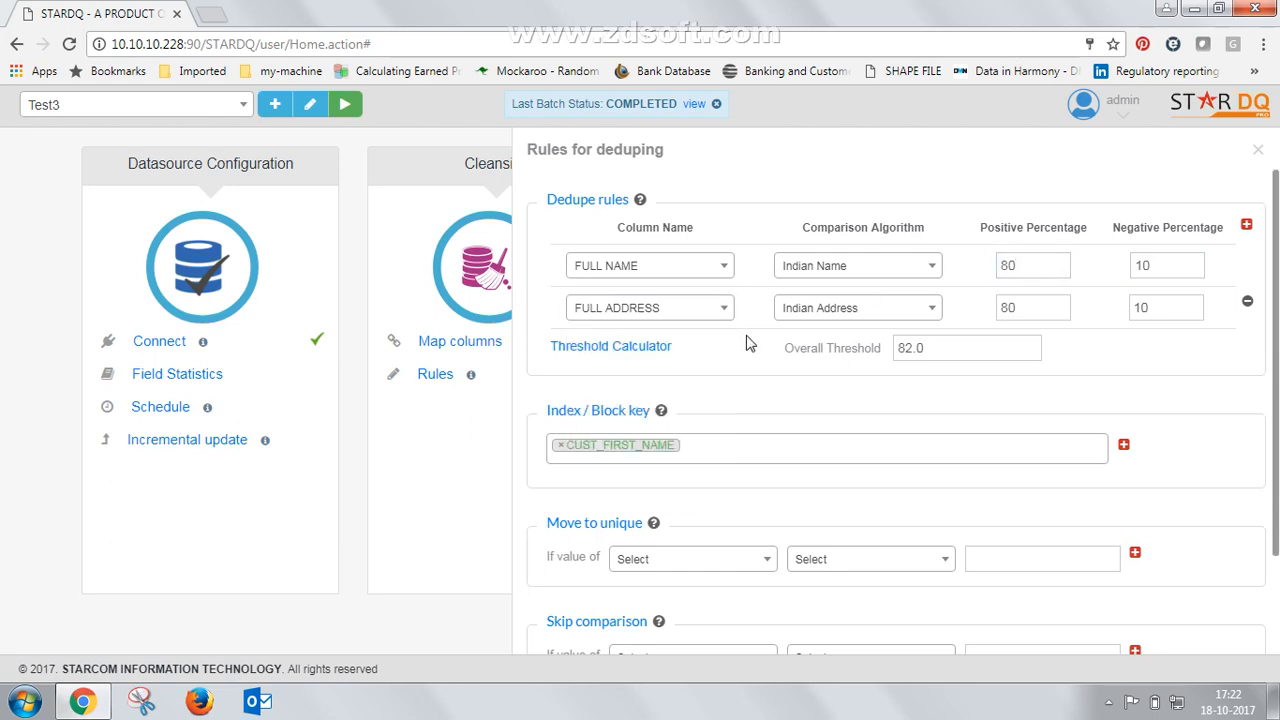
pyautogui.click(745, 343)
pyautogui.click(796, 313)
pyautogui.click(797, 316)
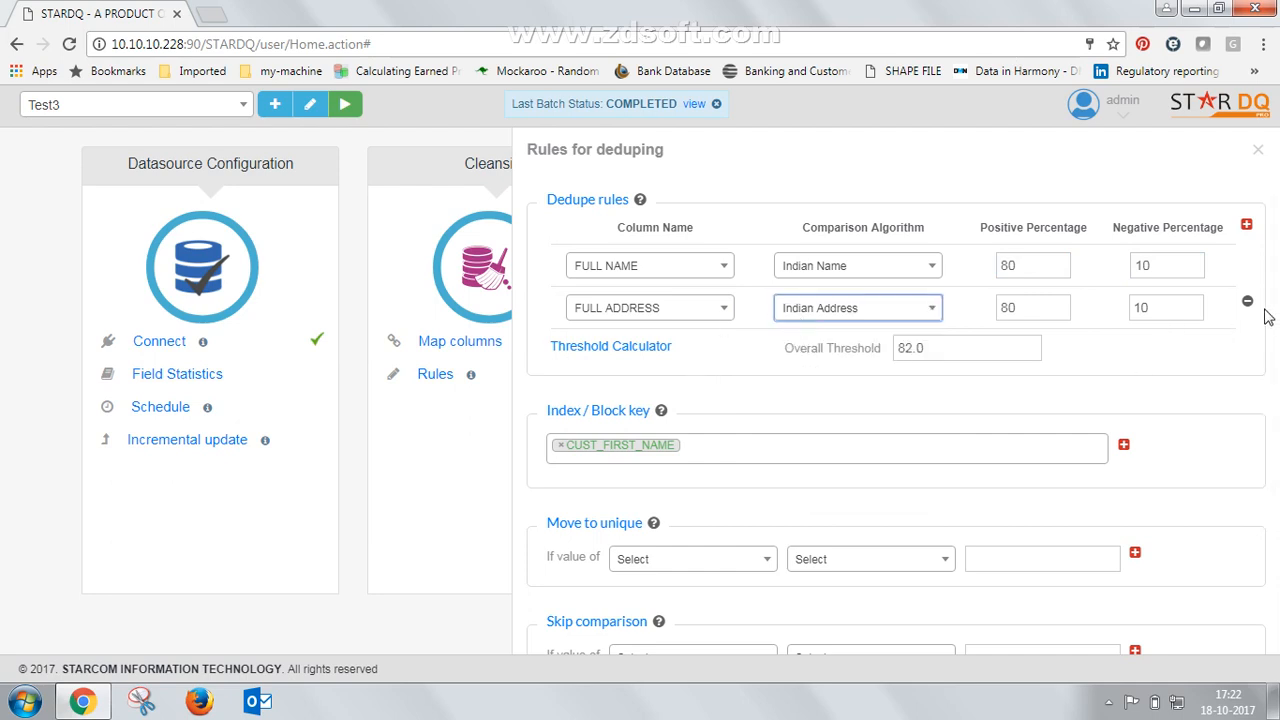
# Step: Add two empty dedupe rule rows and remove both again
pyautogui.click(1247, 225)
pyautogui.click(1247, 225)
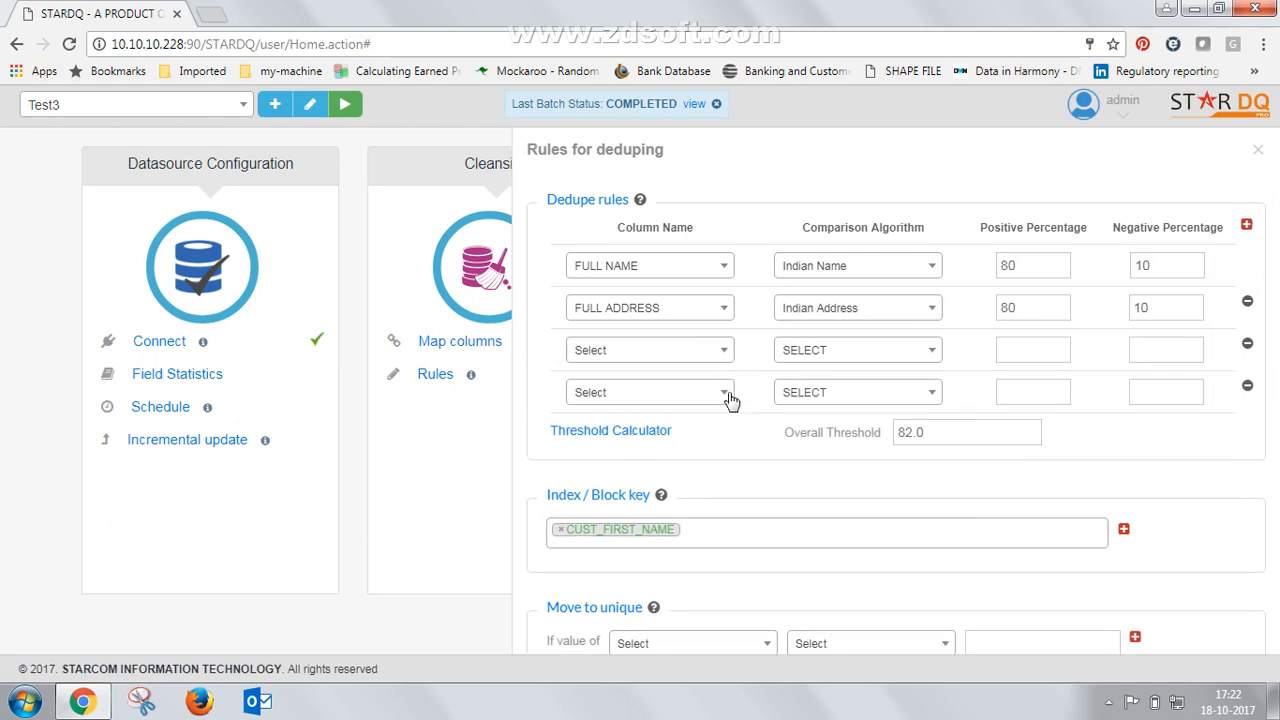
pyautogui.click(1247, 386)
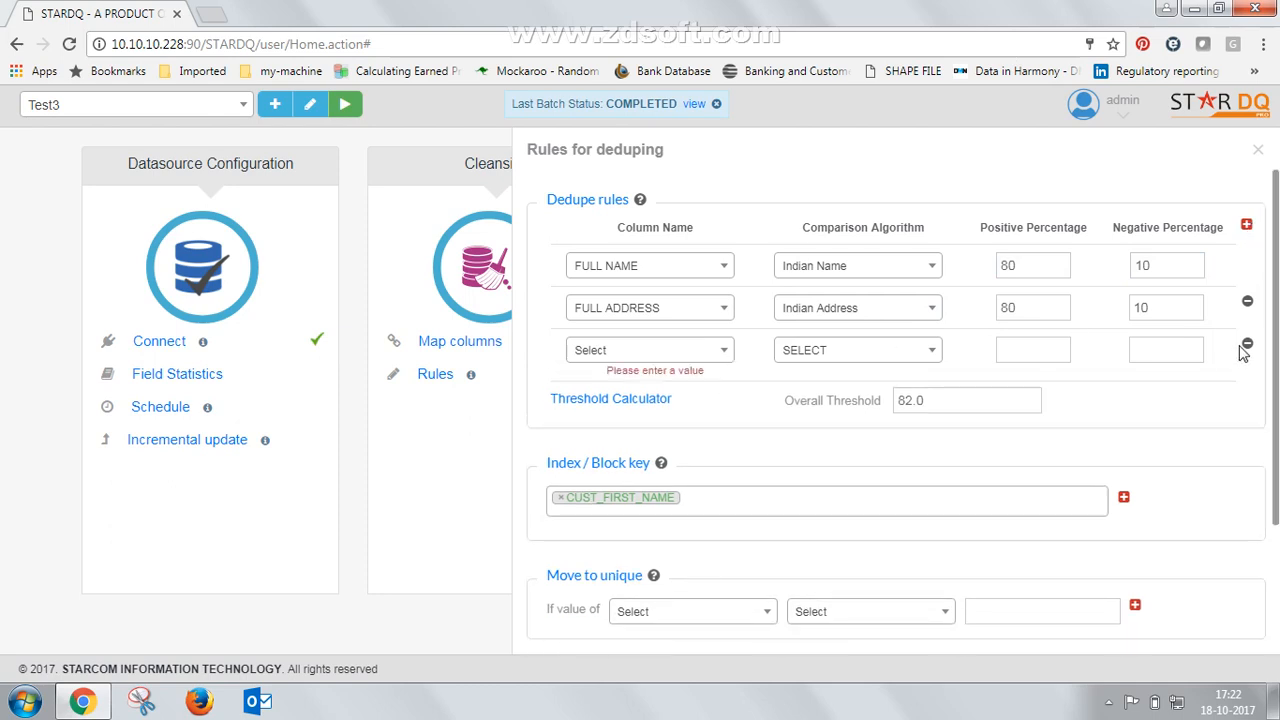
pyautogui.click(1248, 347)
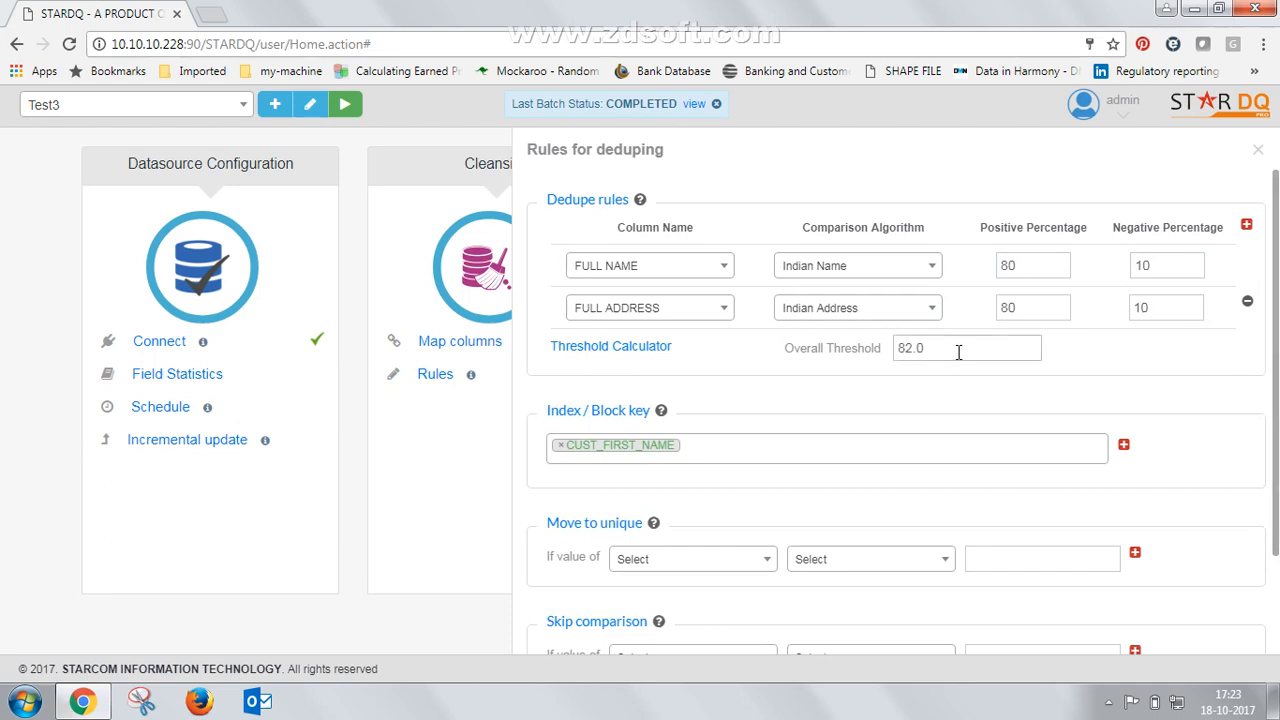
# Step: Calculate the overall threshold for match percentages of 80 on both FULL NAME and FULL ADDRESS, then close the calculator
pyautogui.click(612, 350)
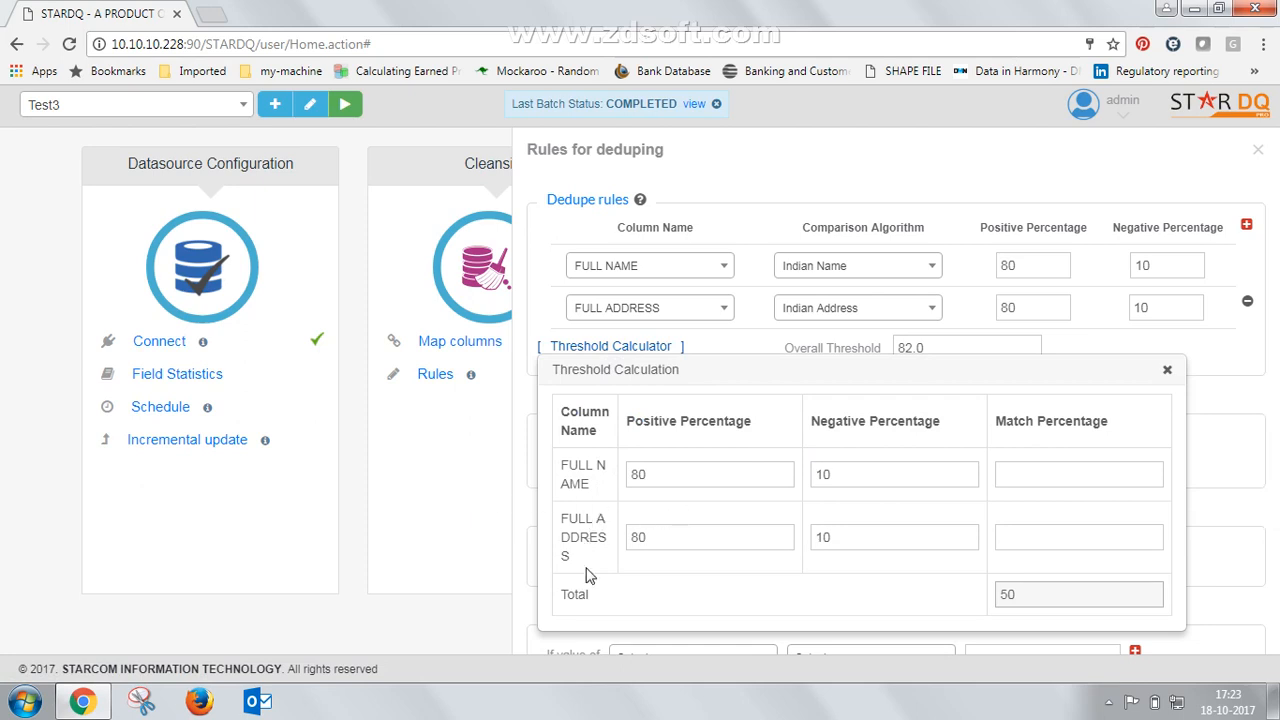
pyautogui.click(1046, 486)
pyautogui.write('80')
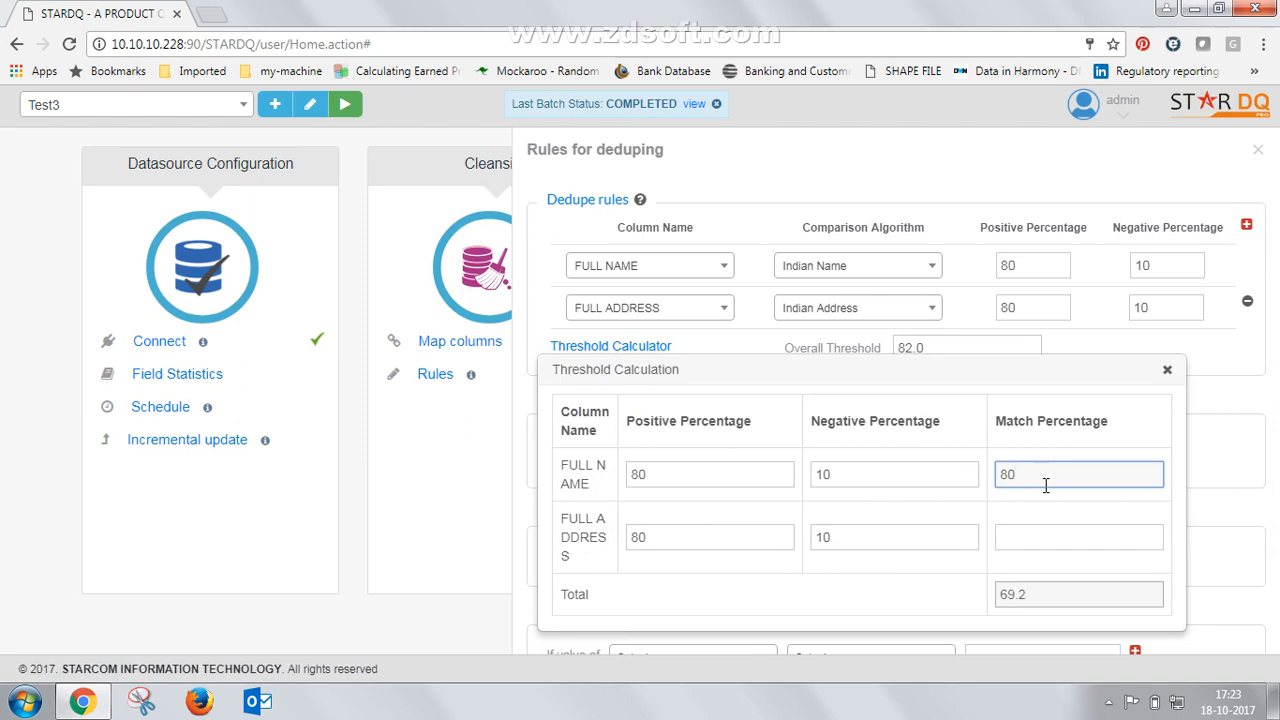
pyautogui.click(1042, 540)
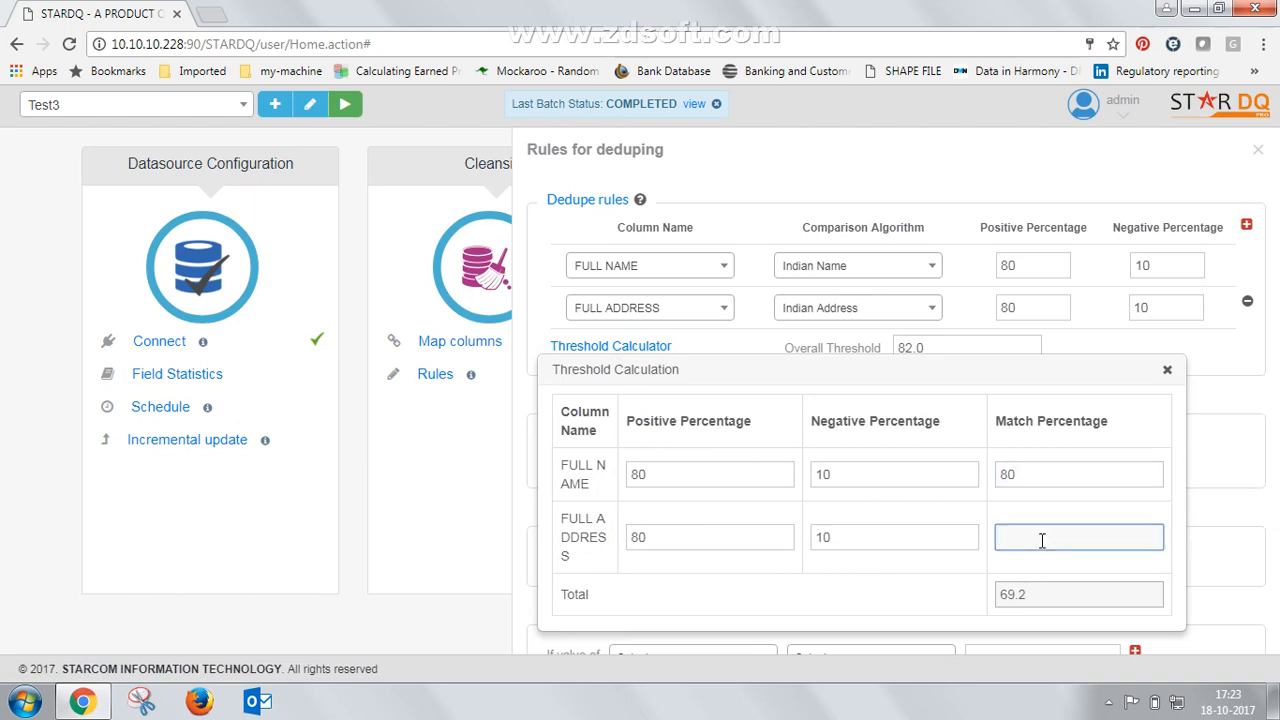
pyautogui.write('80')
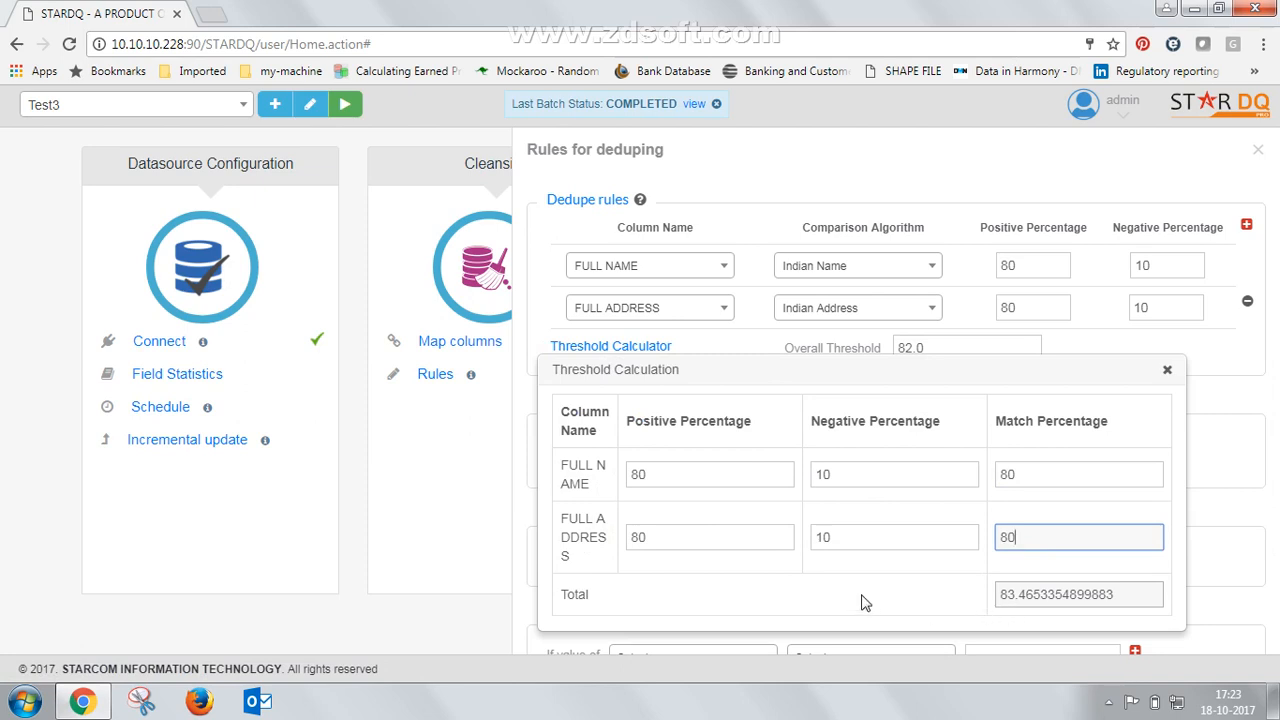
pyautogui.click(1166, 373)
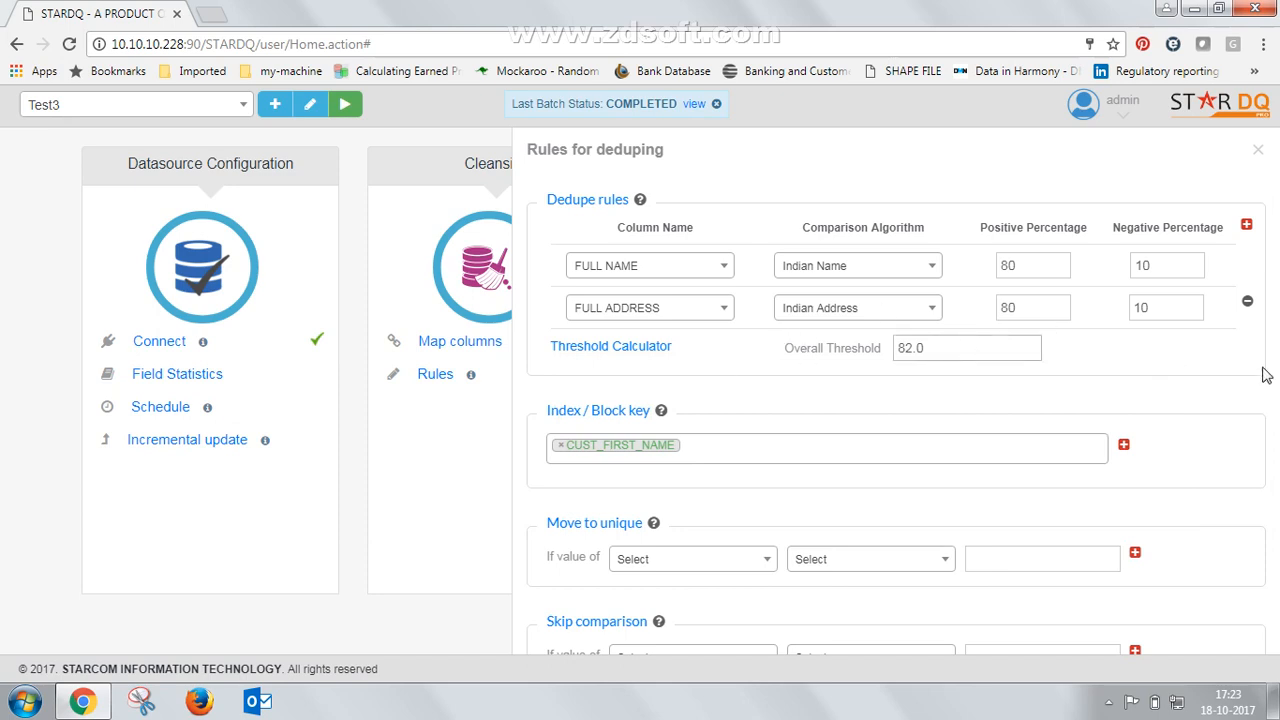
# Step: Review the index/block key setting of the deduping rules without changing the CUST_FIRST_NAME key
pyautogui.scroll(-1, 1267, 376)
pyautogui.scroll(-1, 1210, 365)
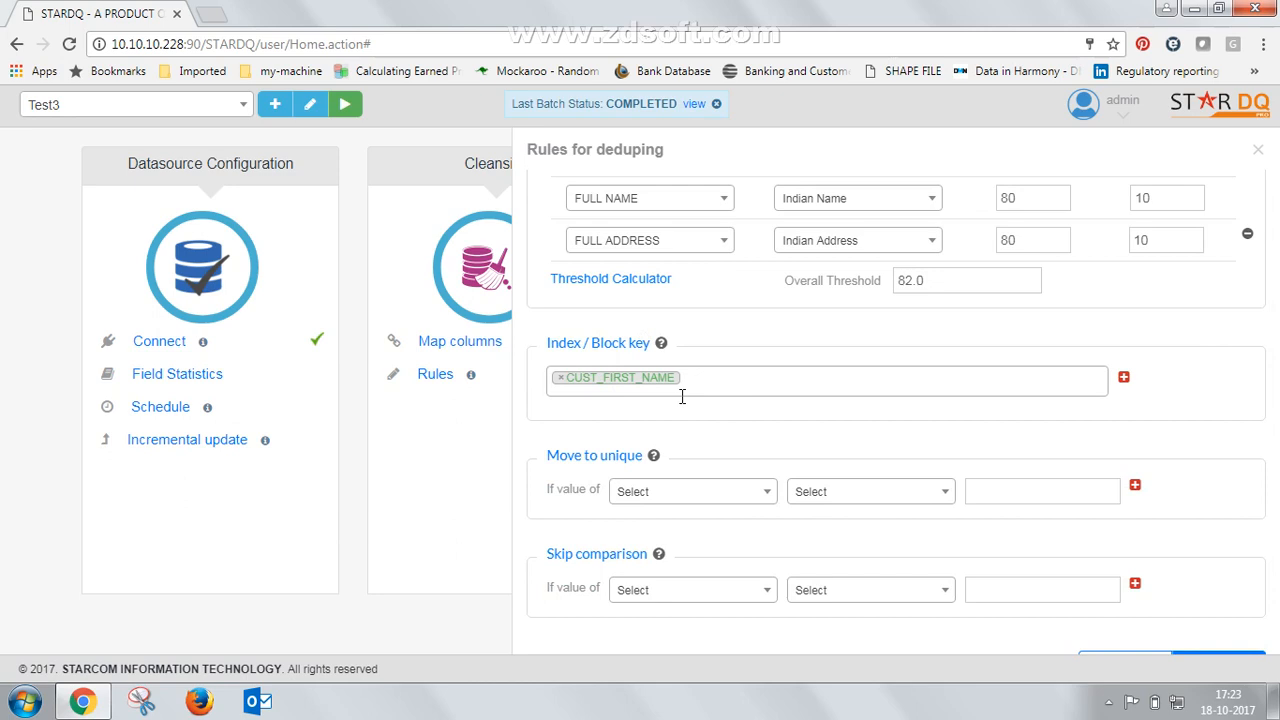
pyautogui.click(750, 383)
pyautogui.click(750, 383)
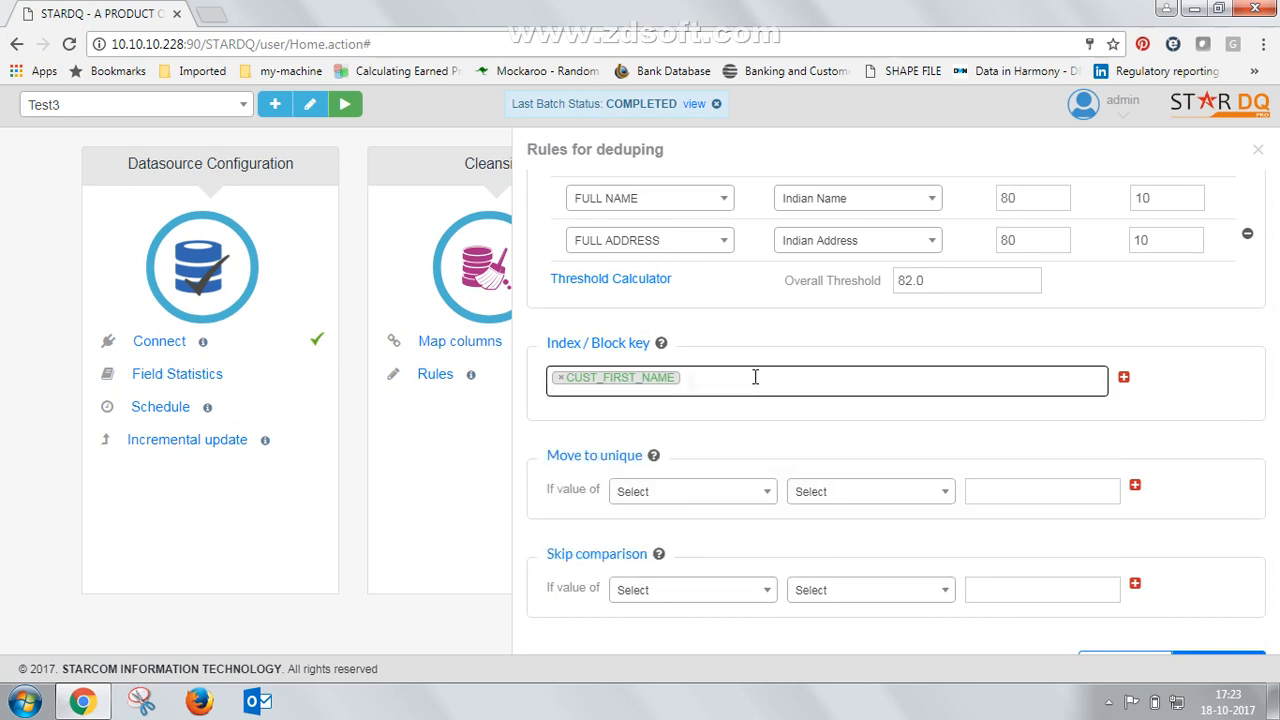
pyautogui.click(1242, 383)
# Step: Review the column choices for Move to unique and Skip comparison without selecting any, then save and close the deduping rules
pyautogui.scroll(-1, 1240, 383)
pyautogui.scroll(-1, 1240, 380)
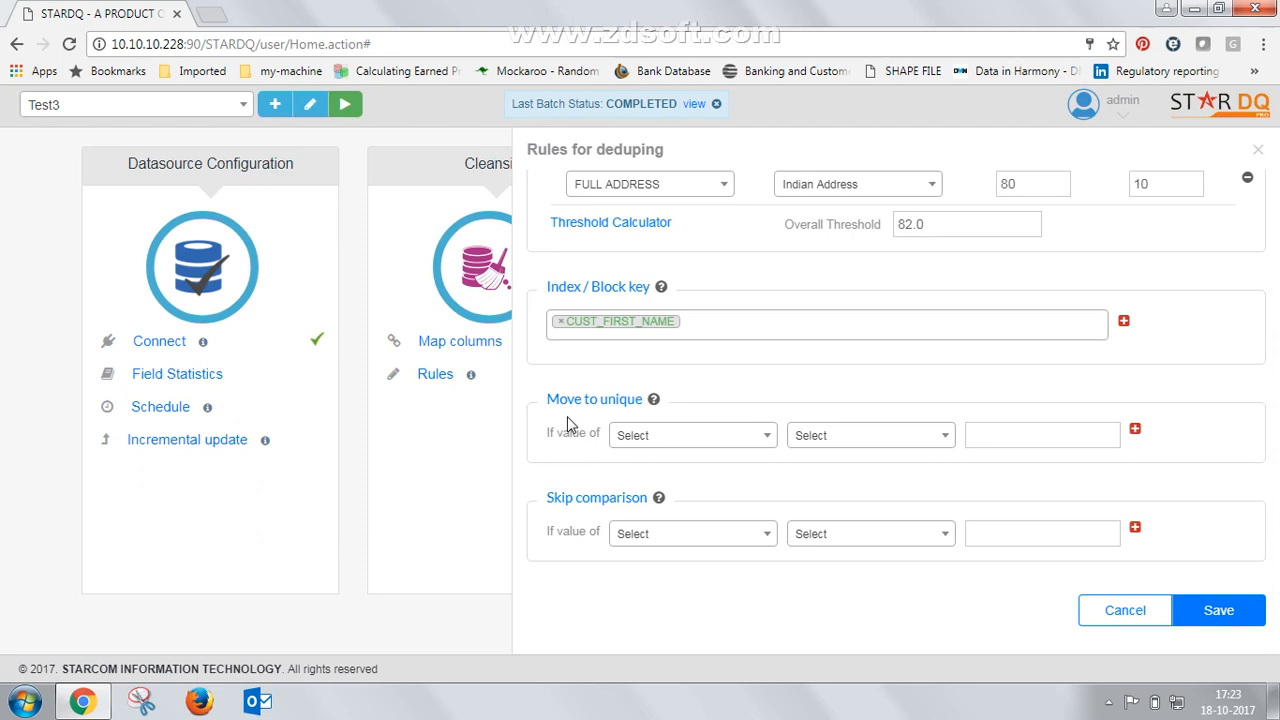
pyautogui.click(757, 438)
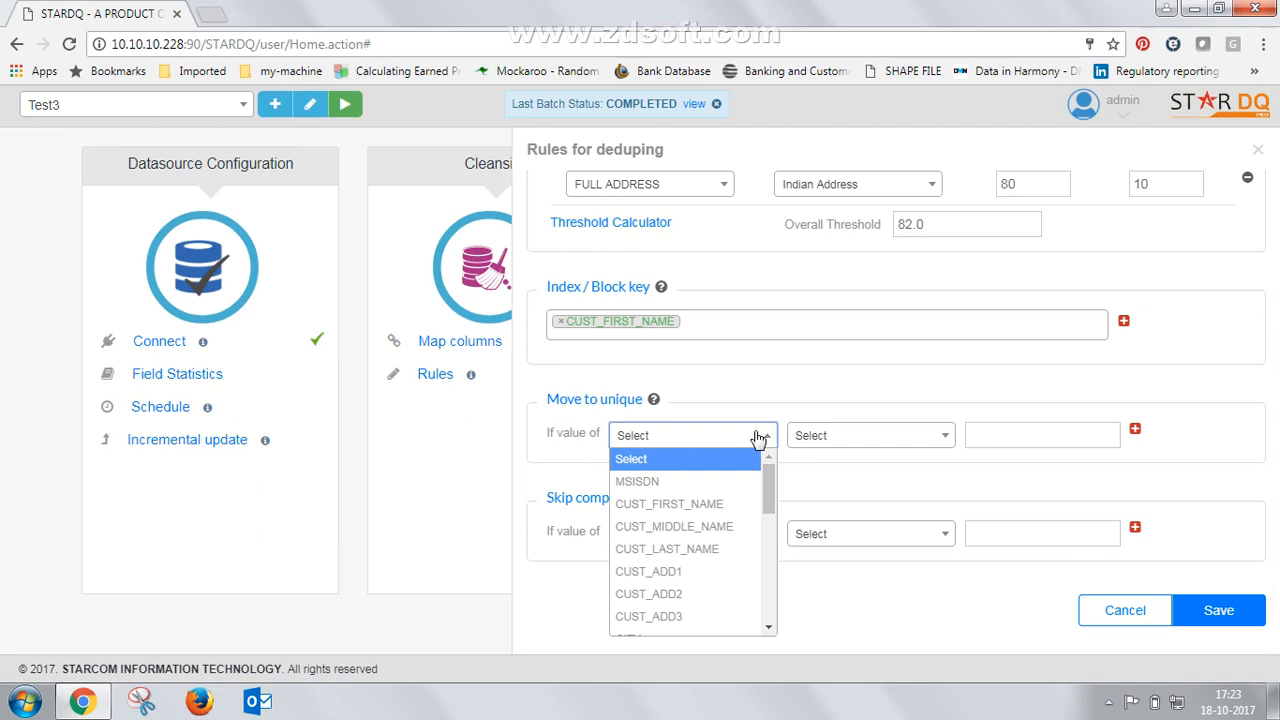
pyautogui.moveTo(770, 483)
pyautogui.mouseDown()
pyautogui.moveTo(772, 576)
pyautogui.moveTo(768, 461)
pyautogui.mouseUp()
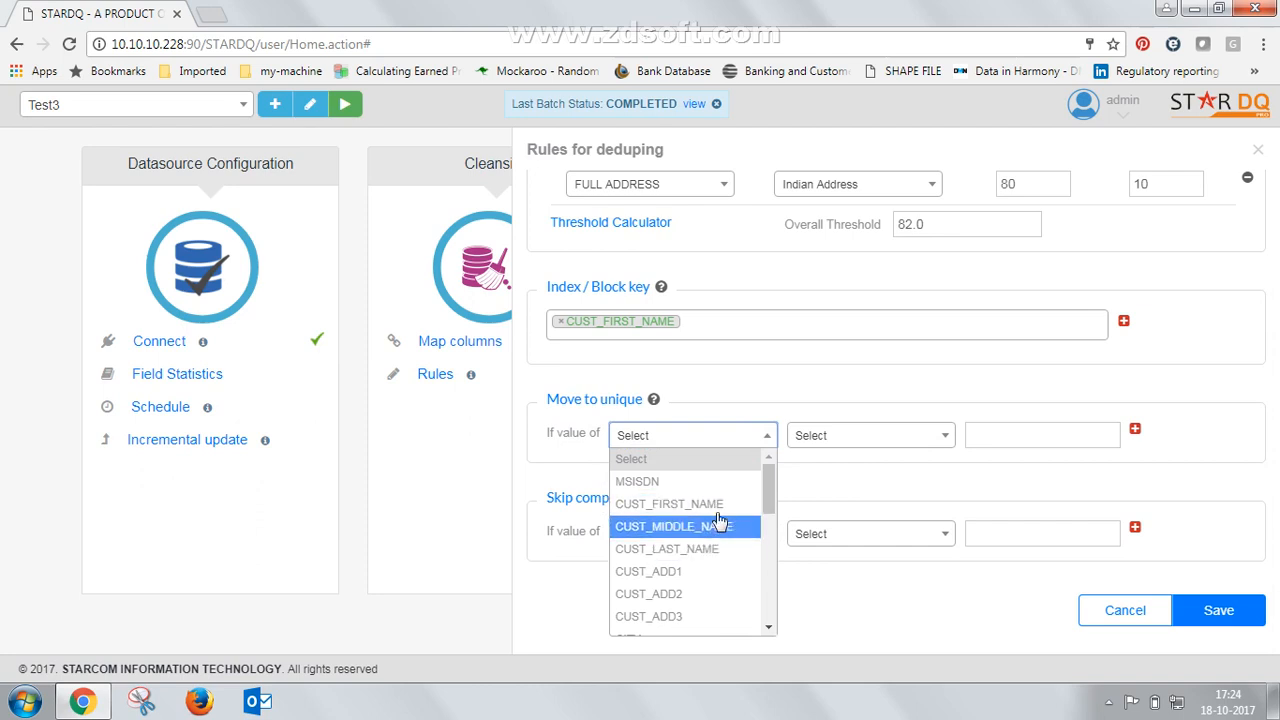
pyautogui.click(758, 405)
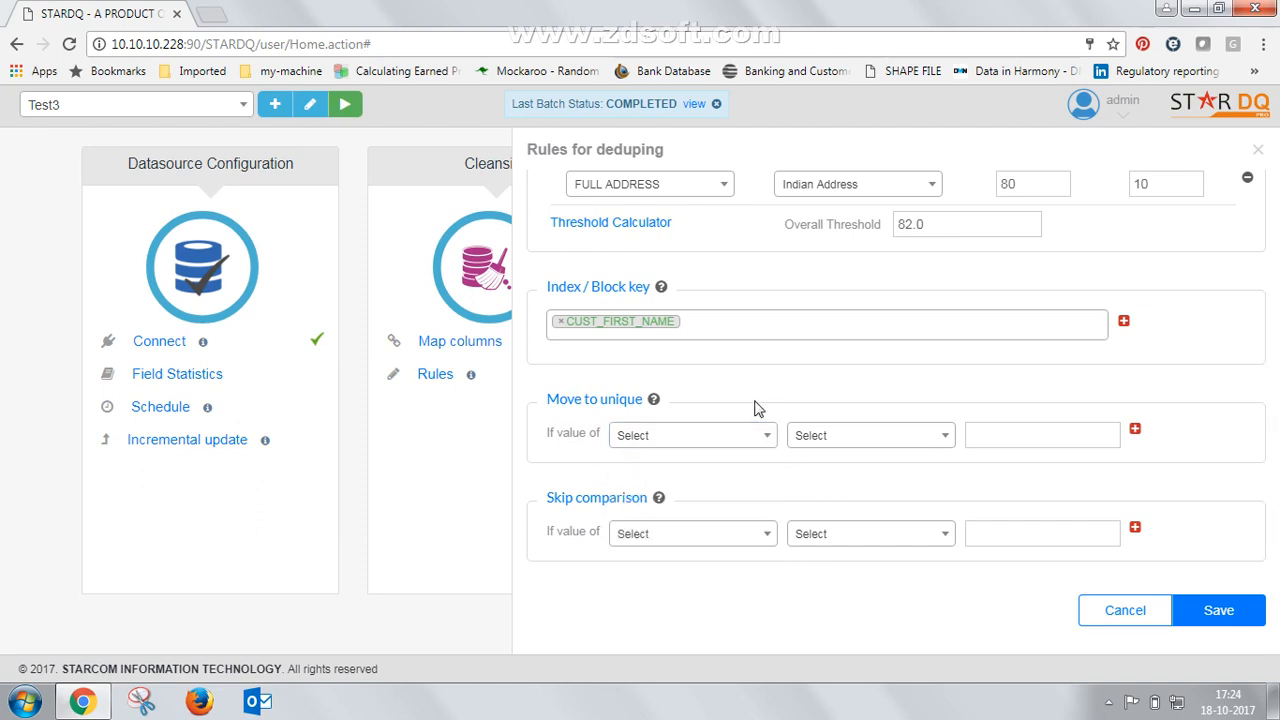
pyautogui.click(760, 534)
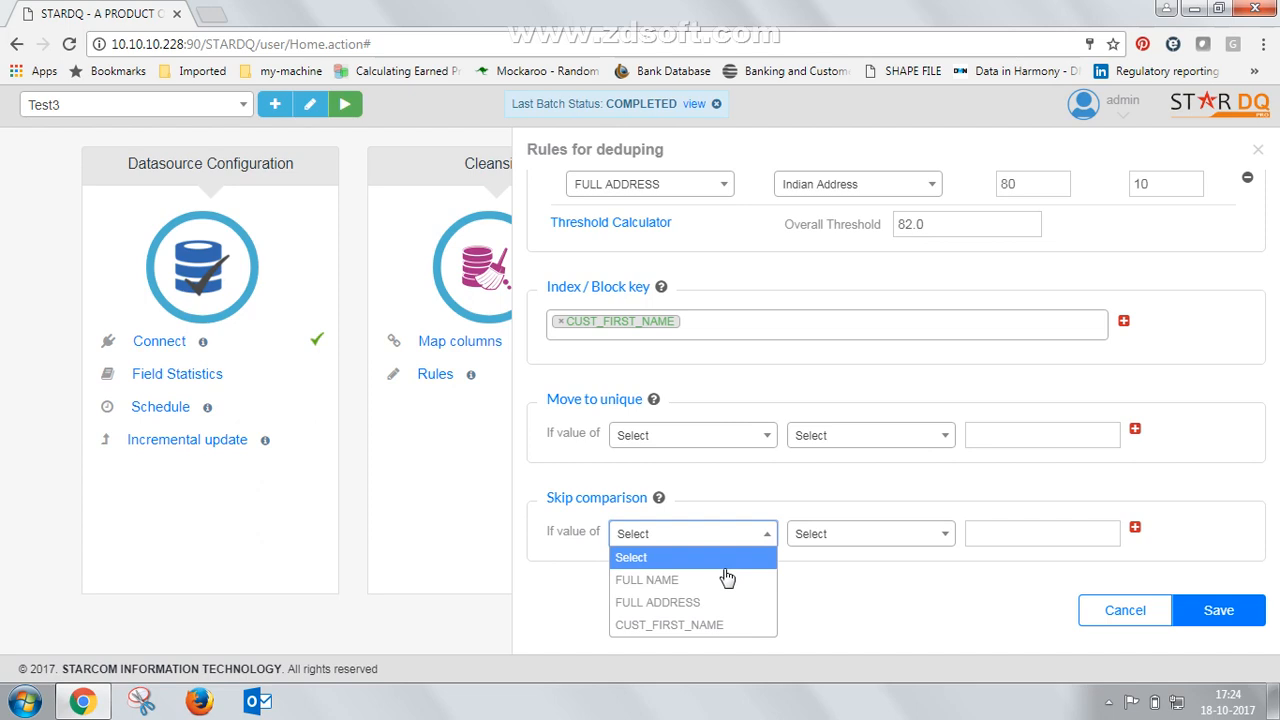
pyautogui.click(792, 583)
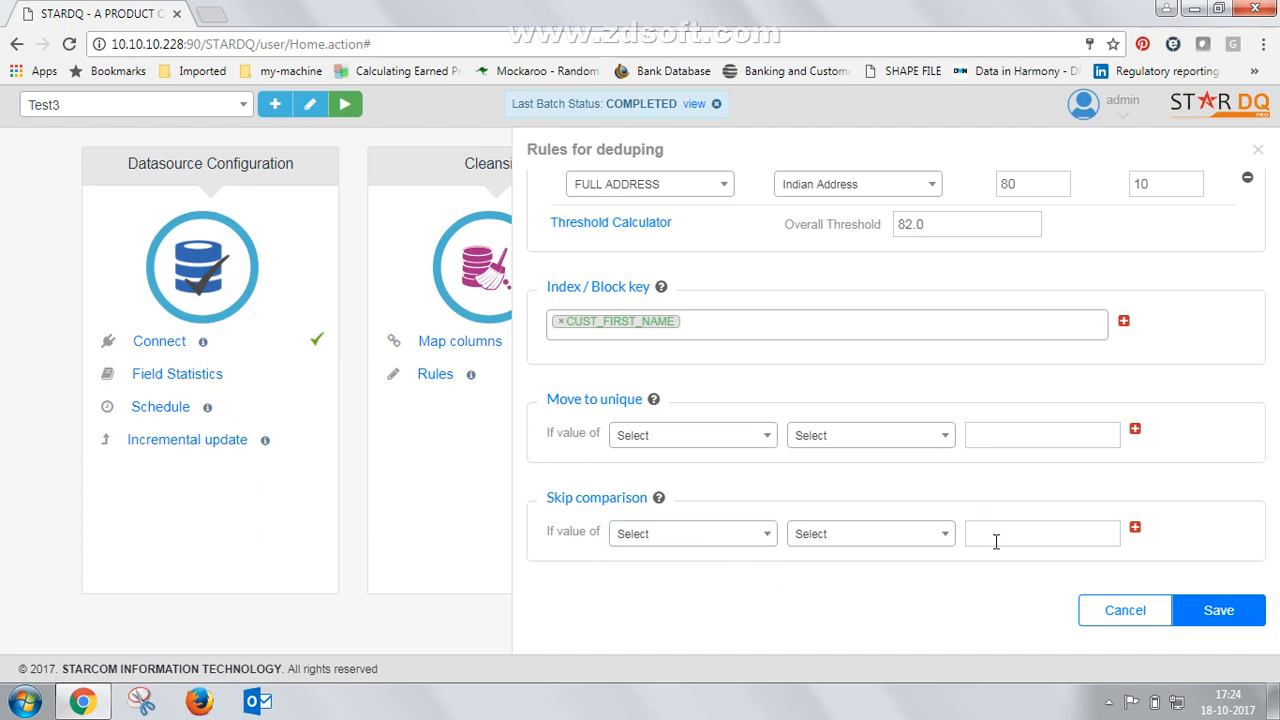
pyautogui.click(1200, 612)
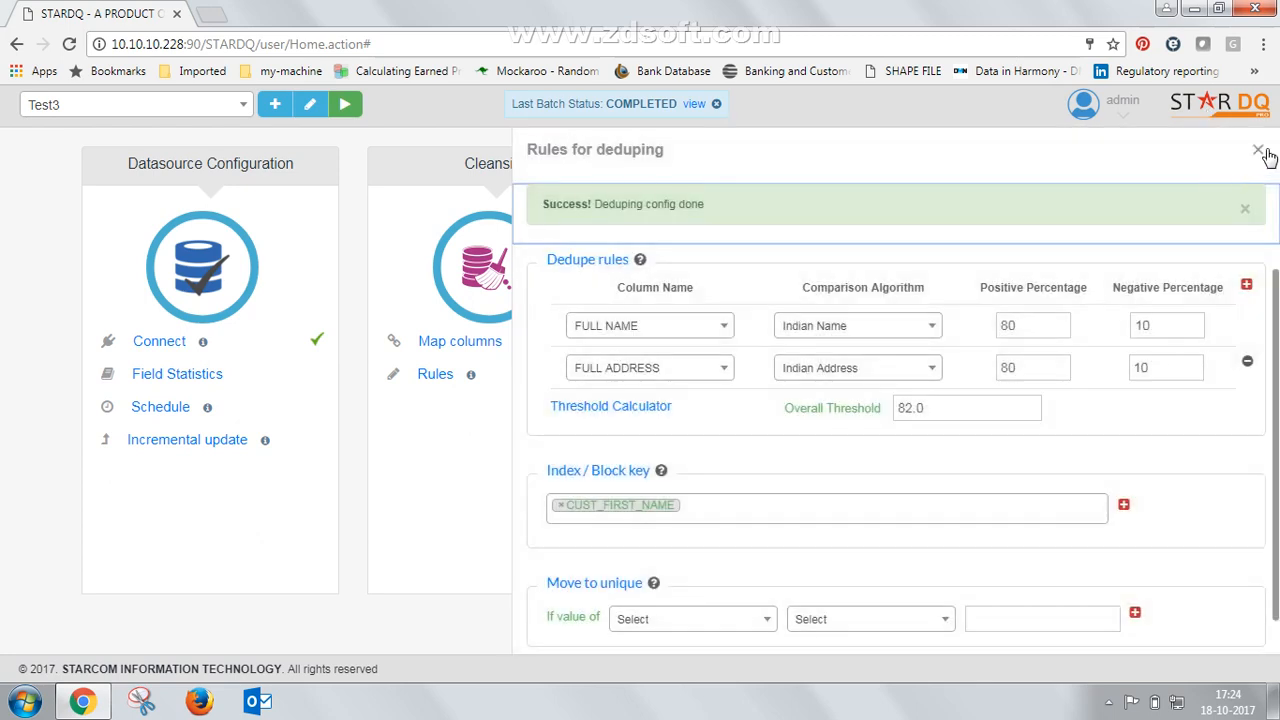
pyautogui.click(1259, 150)
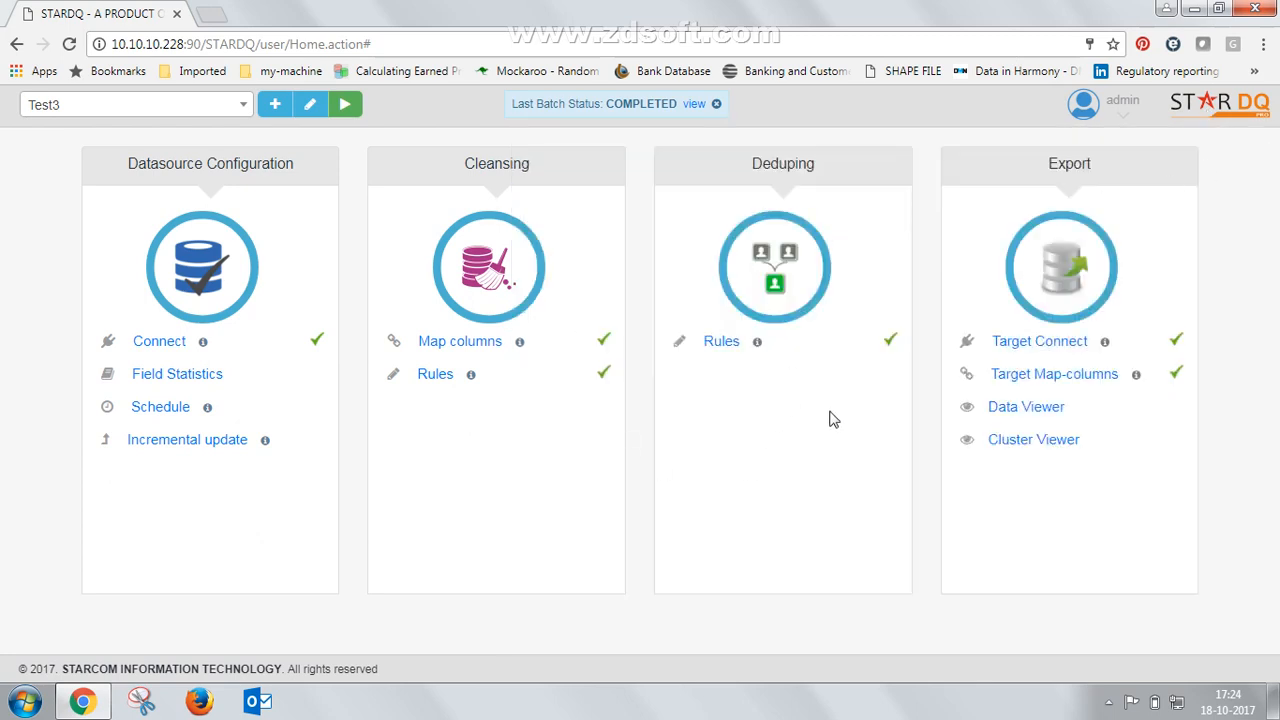
# Step: Review the target datasource configuration and its available connector types, leaving it without changes
pyautogui.click(1040, 342)
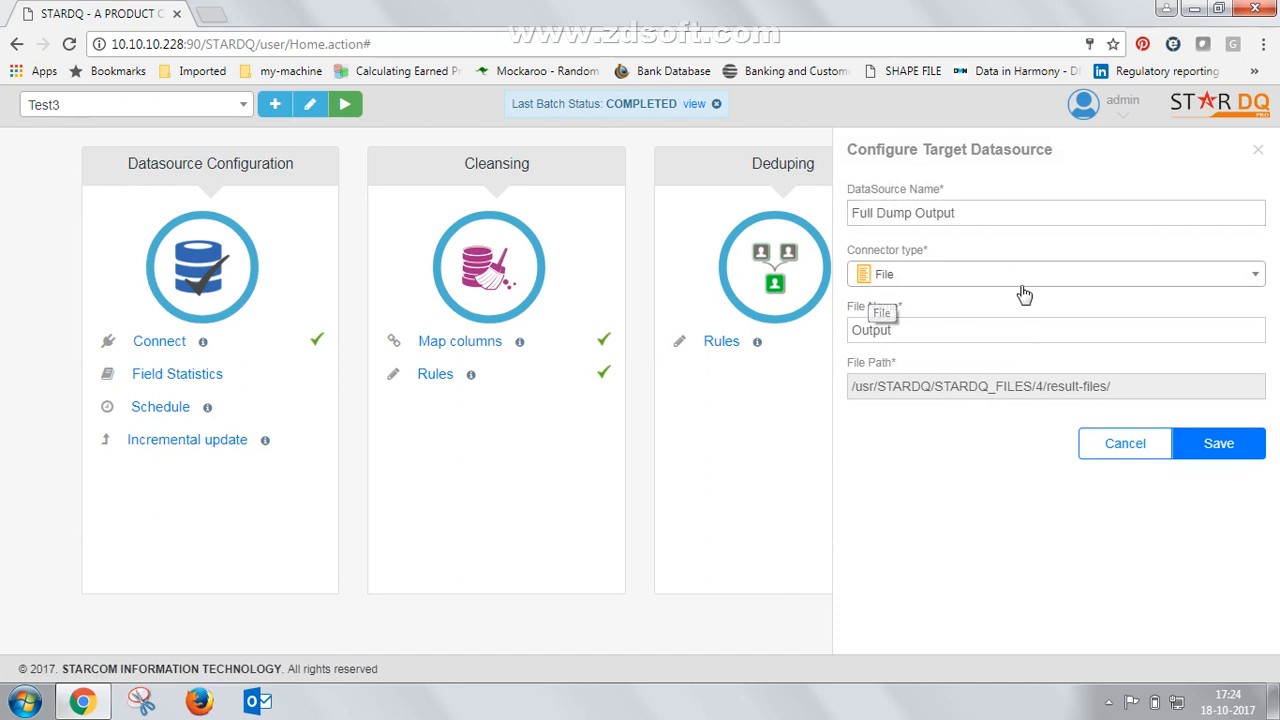
pyautogui.click(1120, 290)
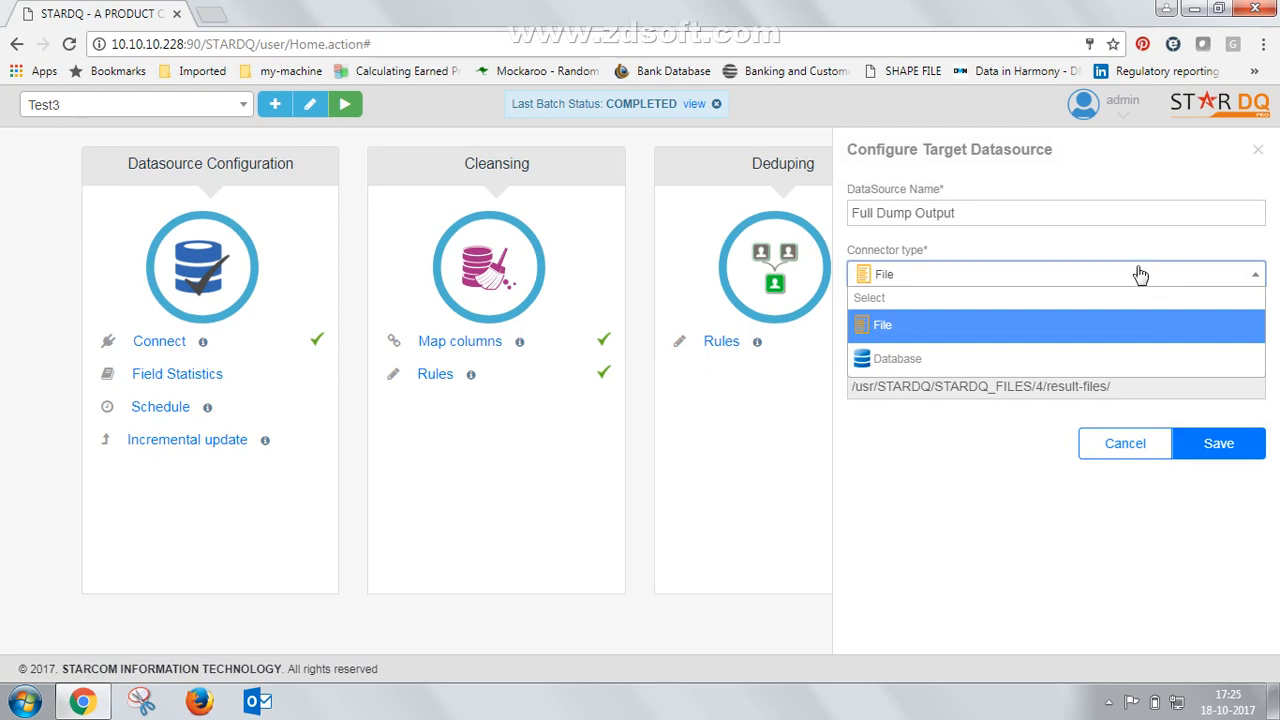
pyautogui.click(916, 457)
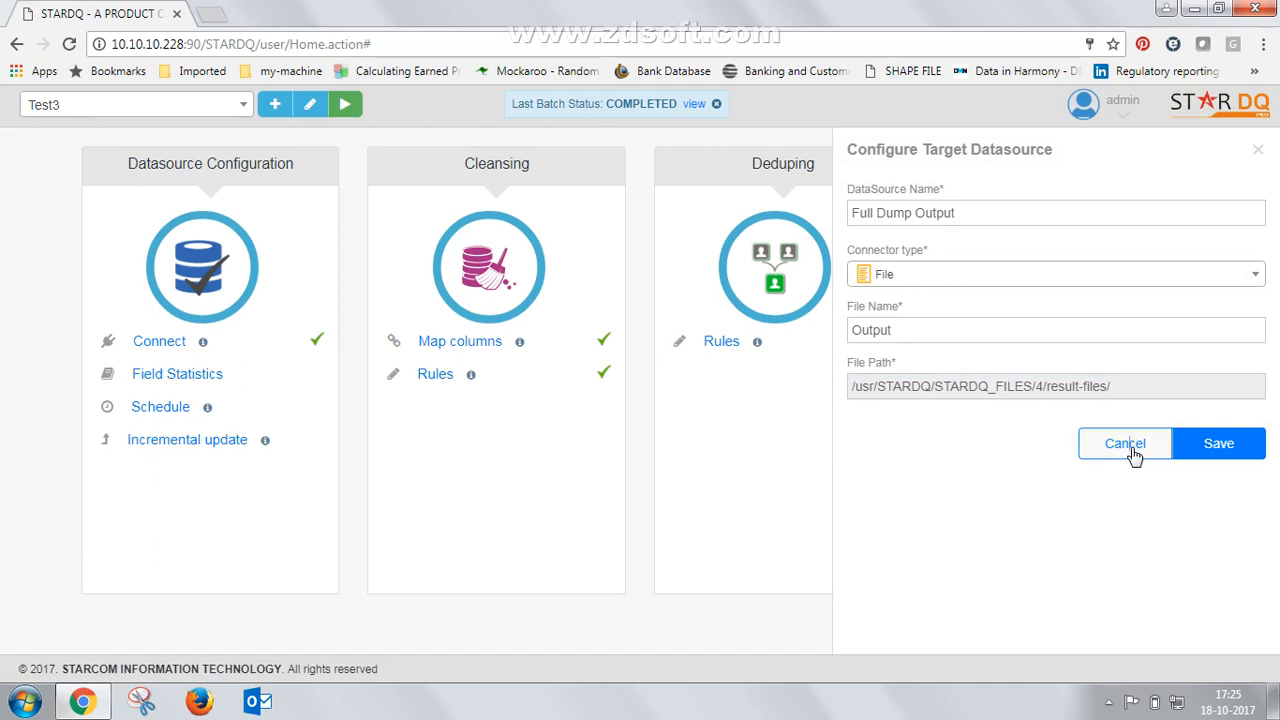
pyautogui.click(1057, 450)
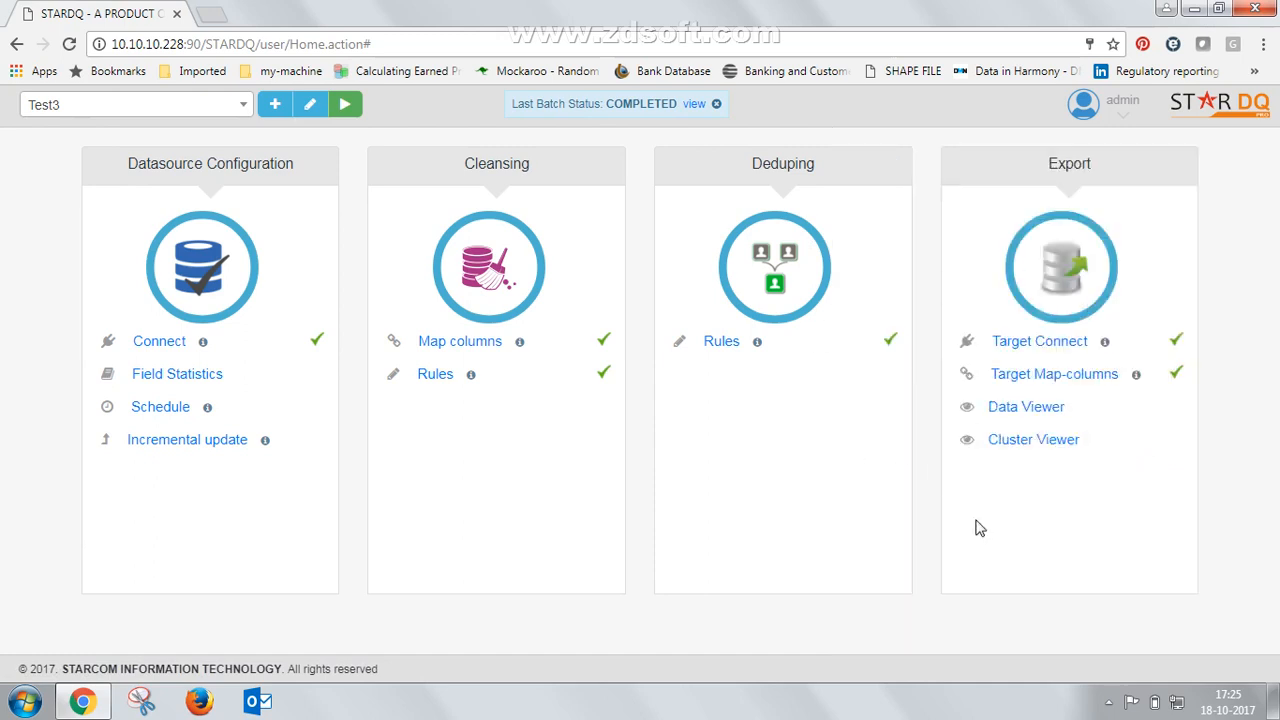
# Step: Open the target column mapping and review the input column and value options of the FULL NAME row
pyautogui.click(1097, 376)
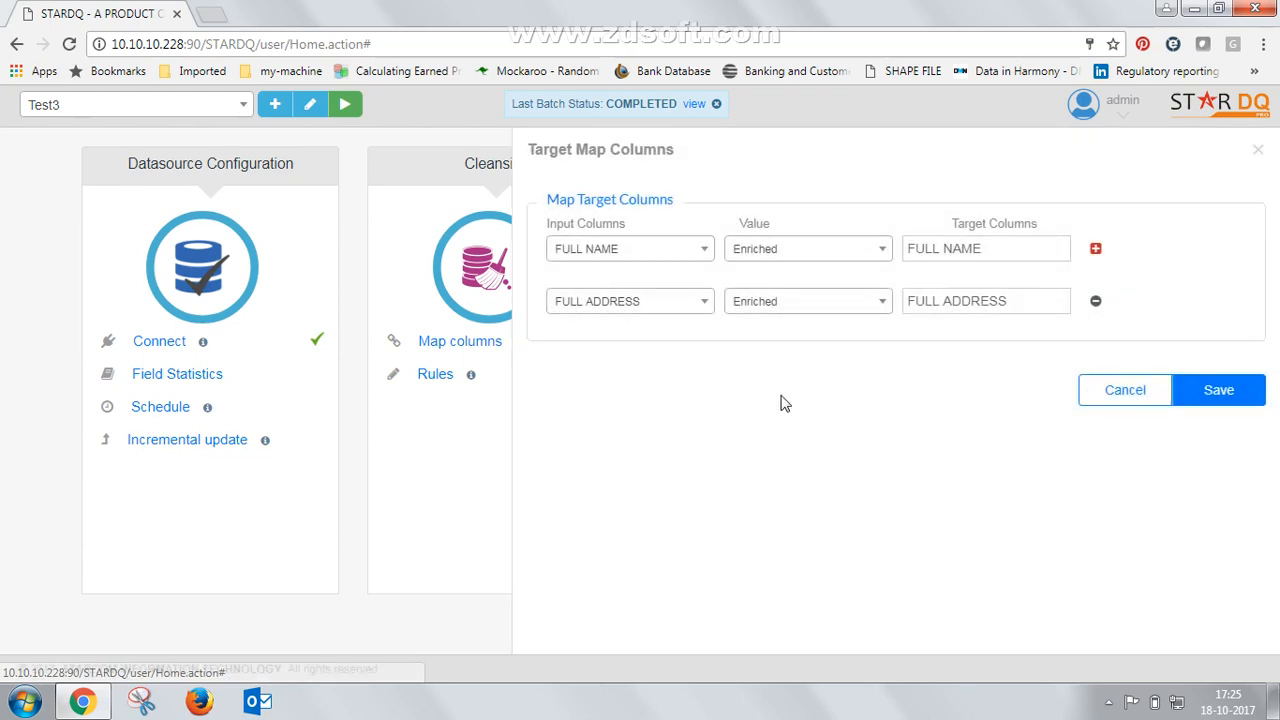
pyautogui.click(640, 257)
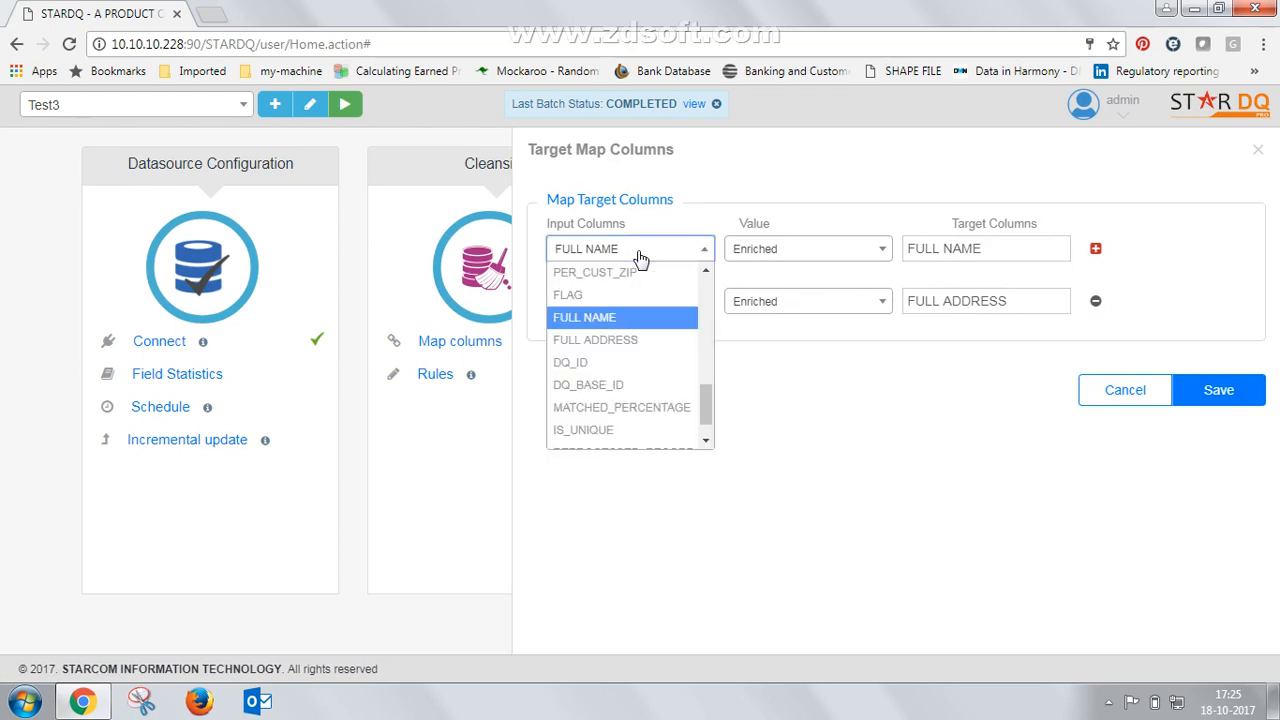
pyautogui.click(606, 305)
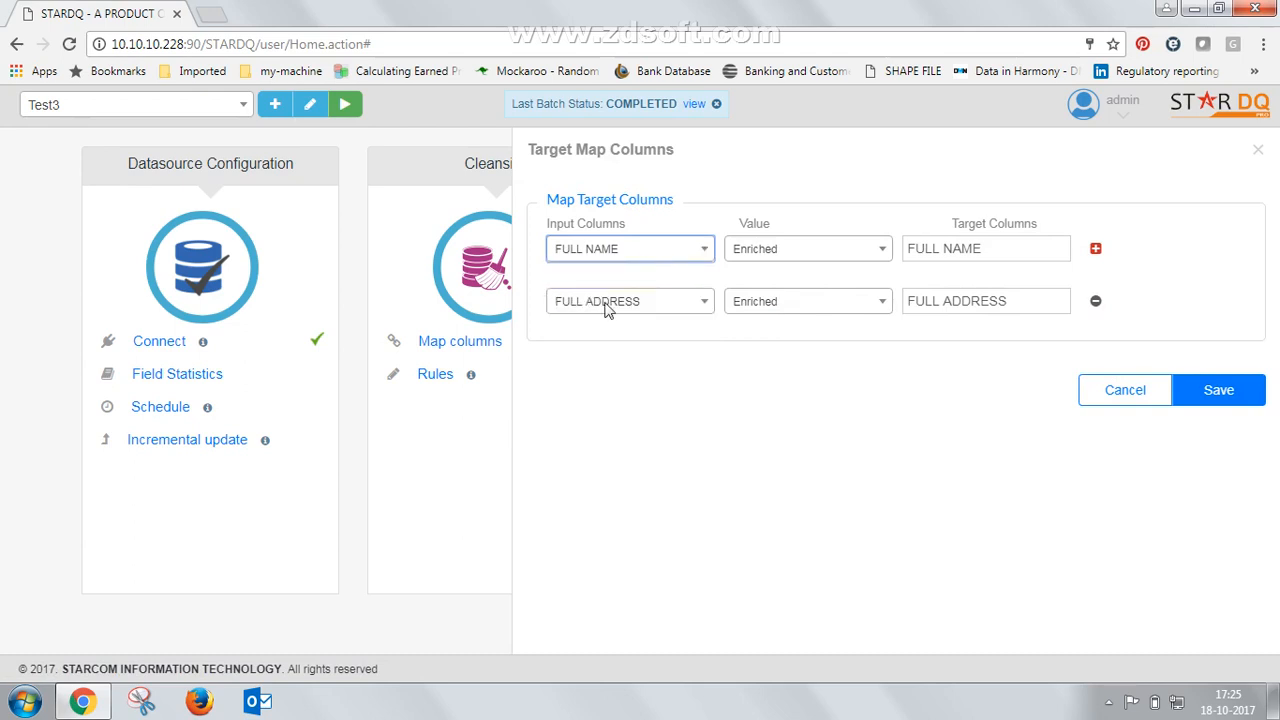
pyautogui.click(820, 259)
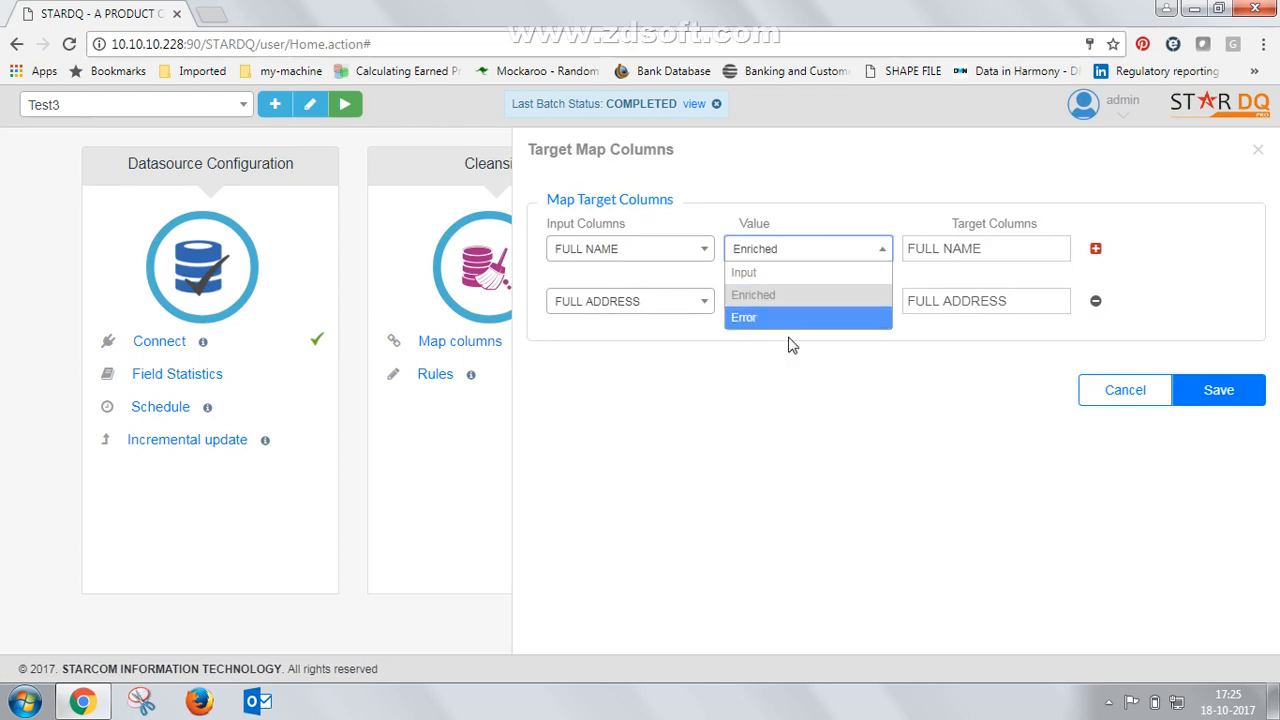
pyautogui.click(735, 440)
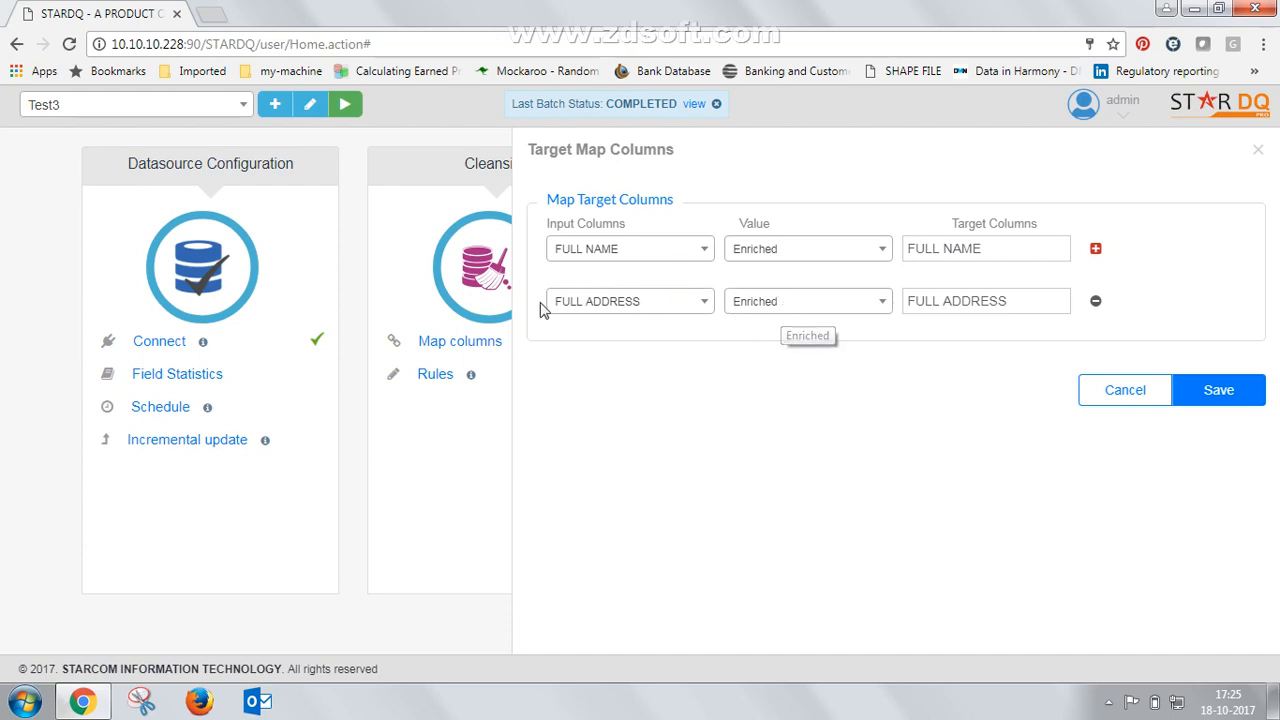
# Step: Add a target mapping row for FULL ADDRESS with the value Error and the target column FULL ADDRESS ERR
pyautogui.click(1095, 249)
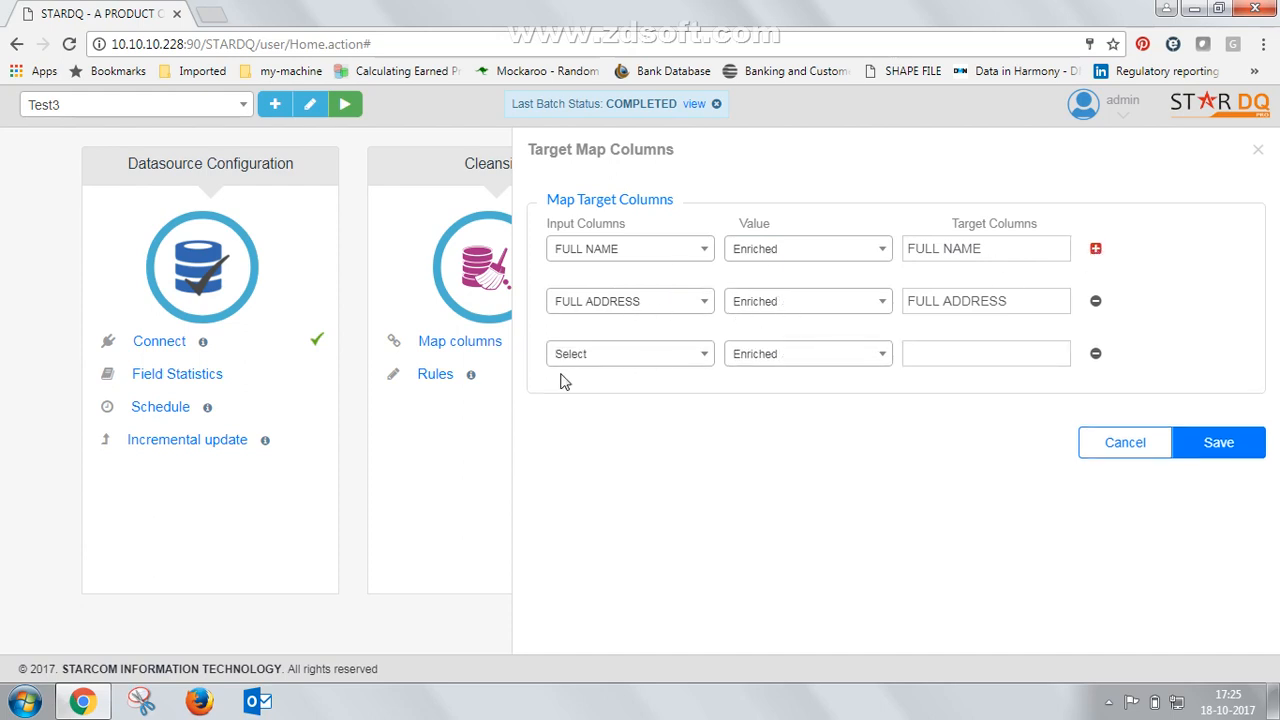
pyautogui.click(645, 357)
pyautogui.scroll(-10, 625, 530)
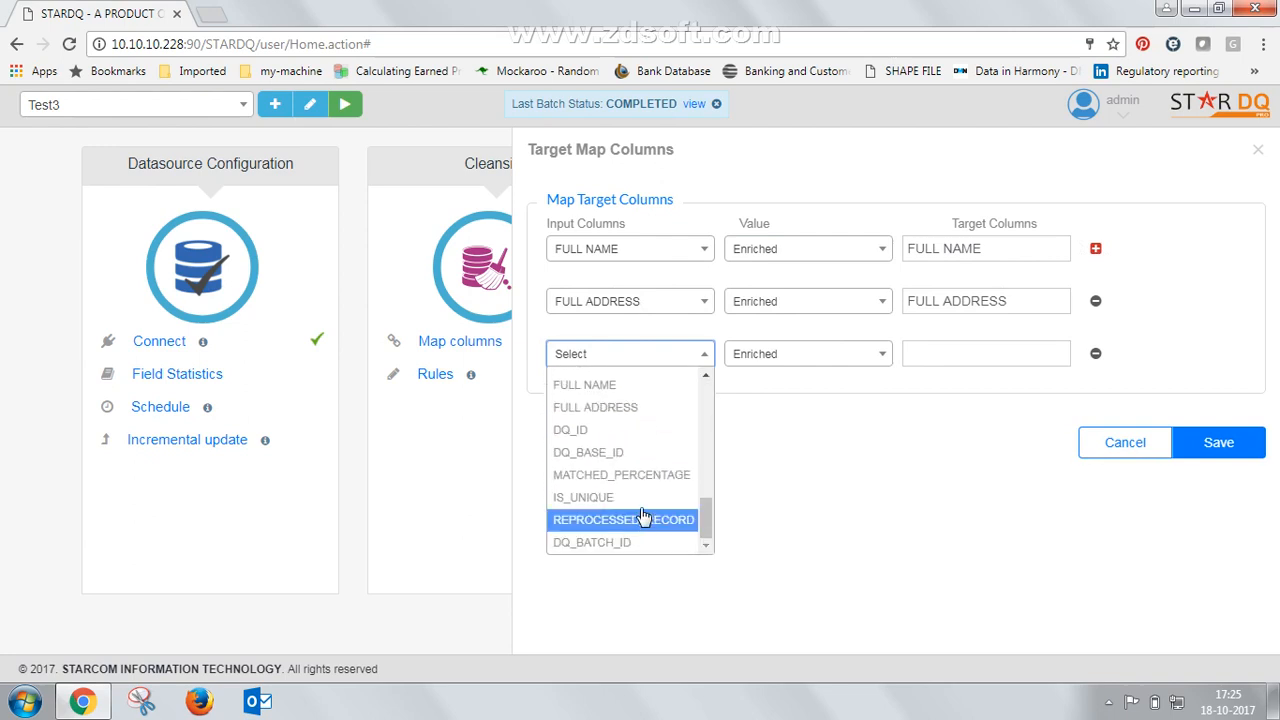
pyautogui.scroll(5, 641, 515)
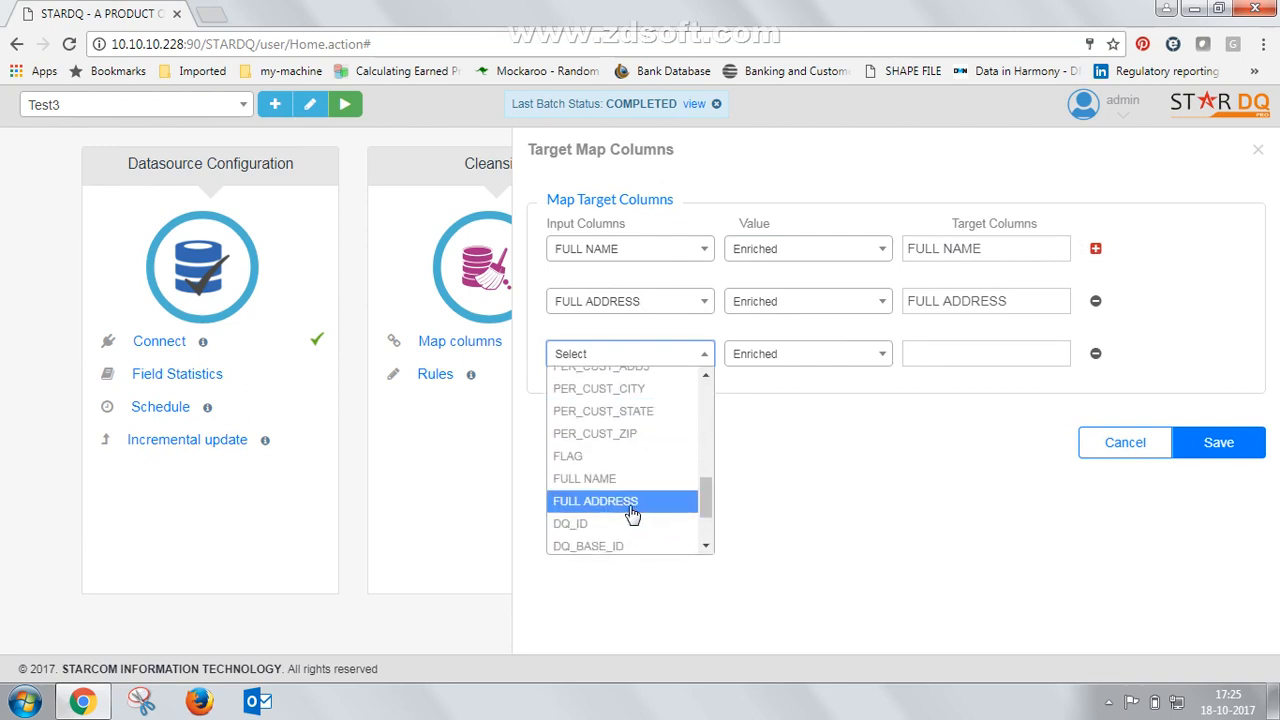
pyautogui.click(621, 507)
pyautogui.click(786, 362)
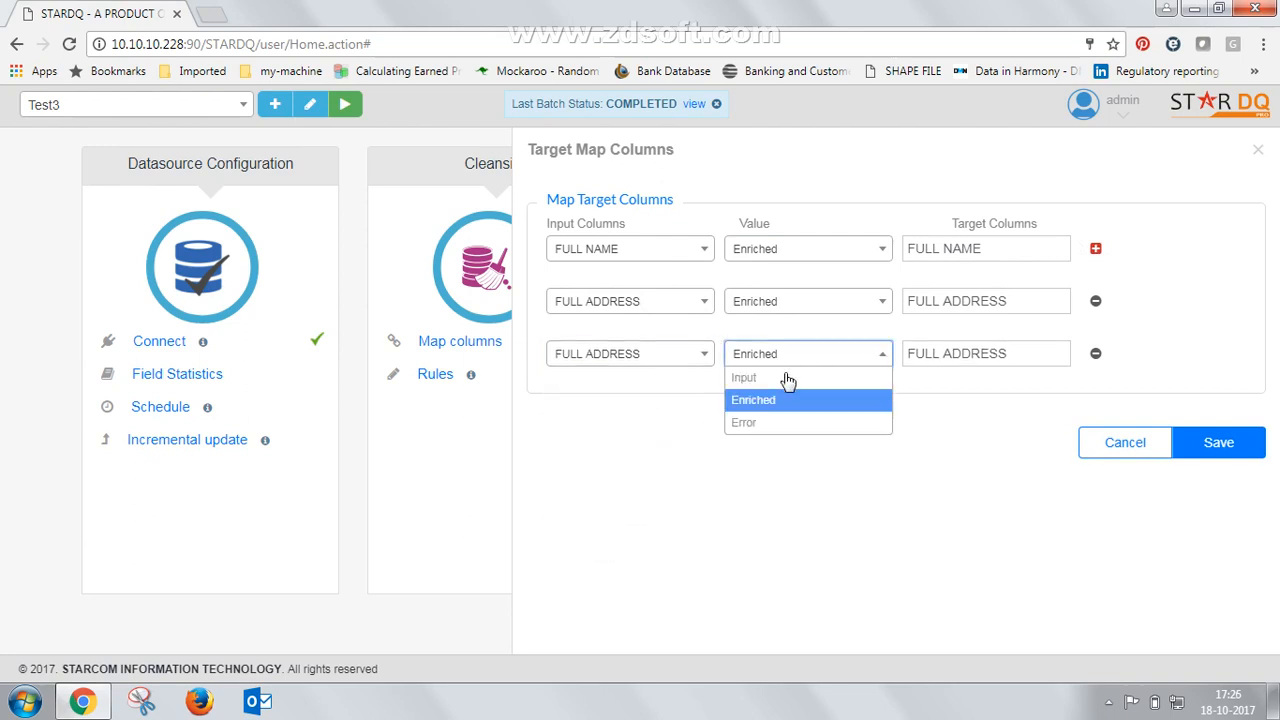
pyautogui.click(770, 421)
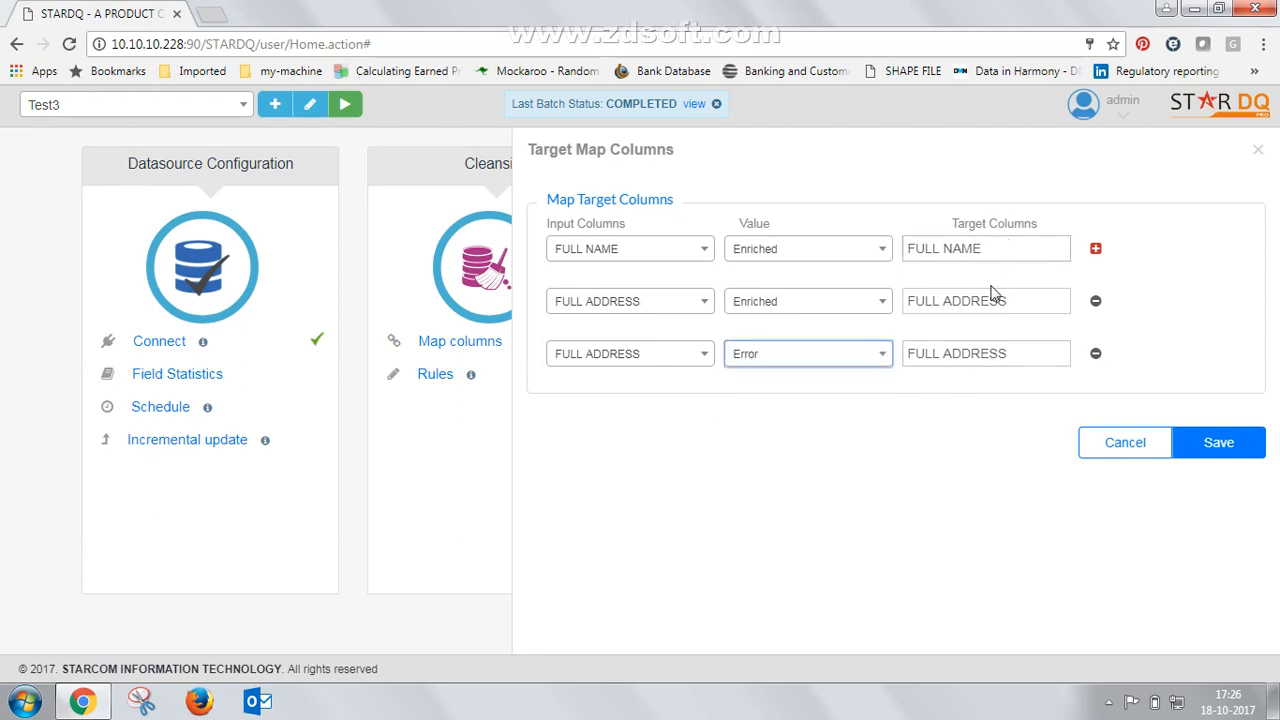
pyautogui.click(1013, 354)
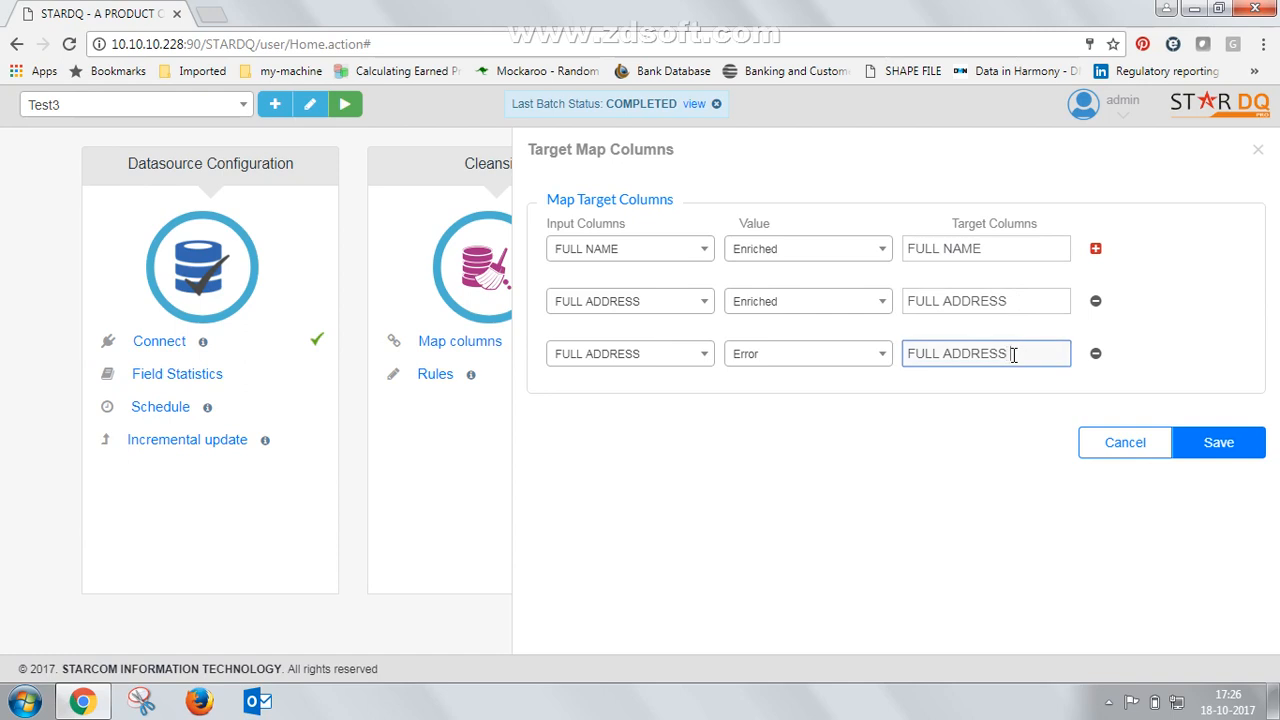
pyautogui.write('ERR')
# Step: Rename the enriched target columns to FULL ADDRESS ENR and FULL NAME ENR, then save and close the target mapping
pyautogui.click(1022, 301)
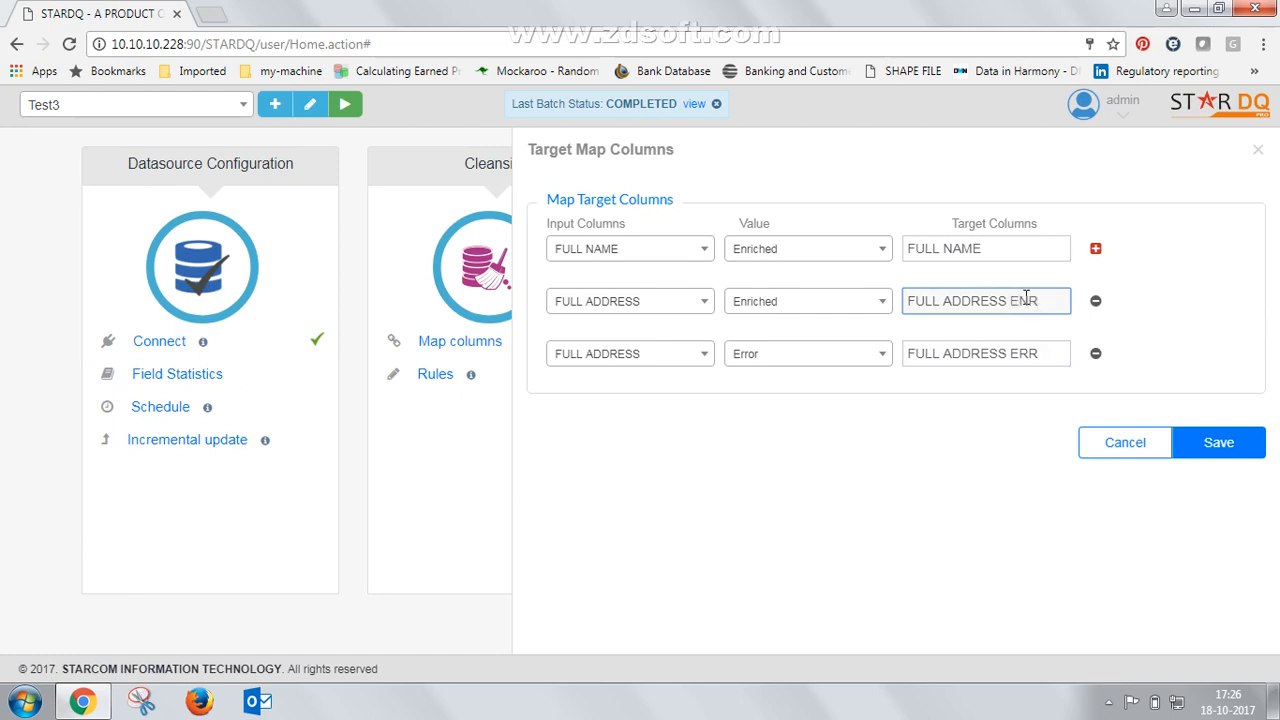
pyautogui.click(1000, 249)
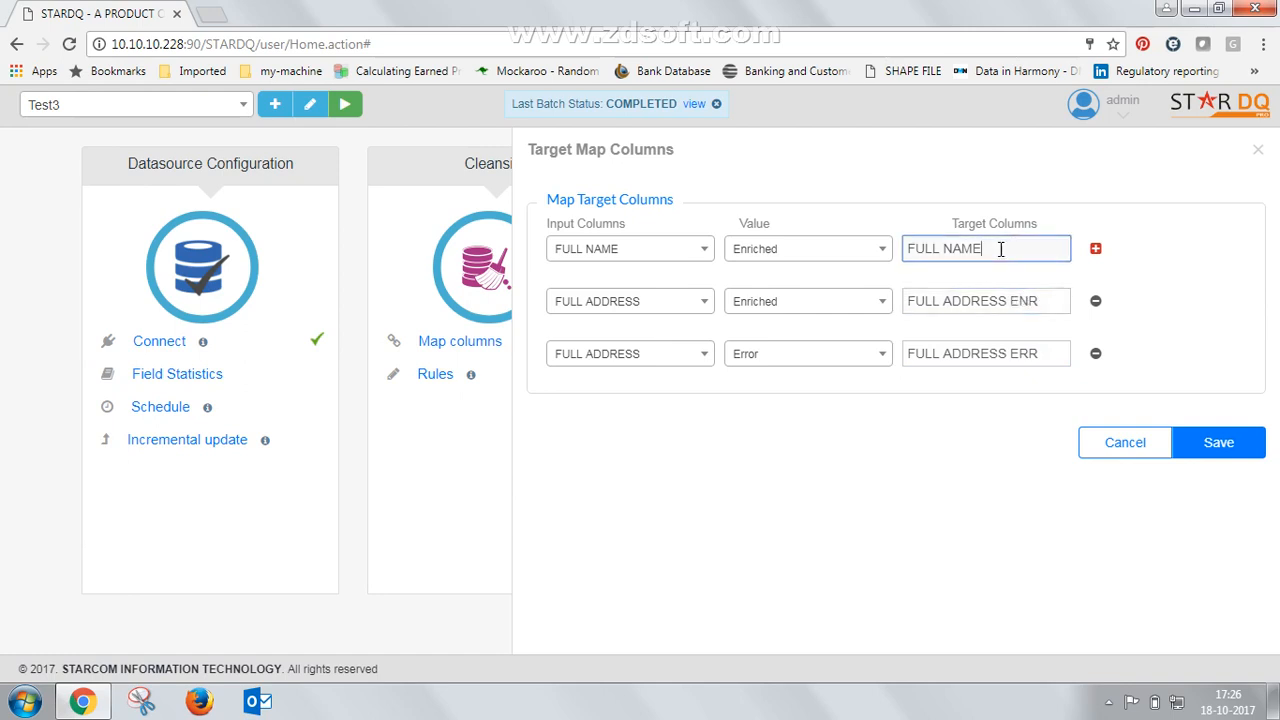
pyautogui.write('ENR')
pyautogui.click(1218, 442)
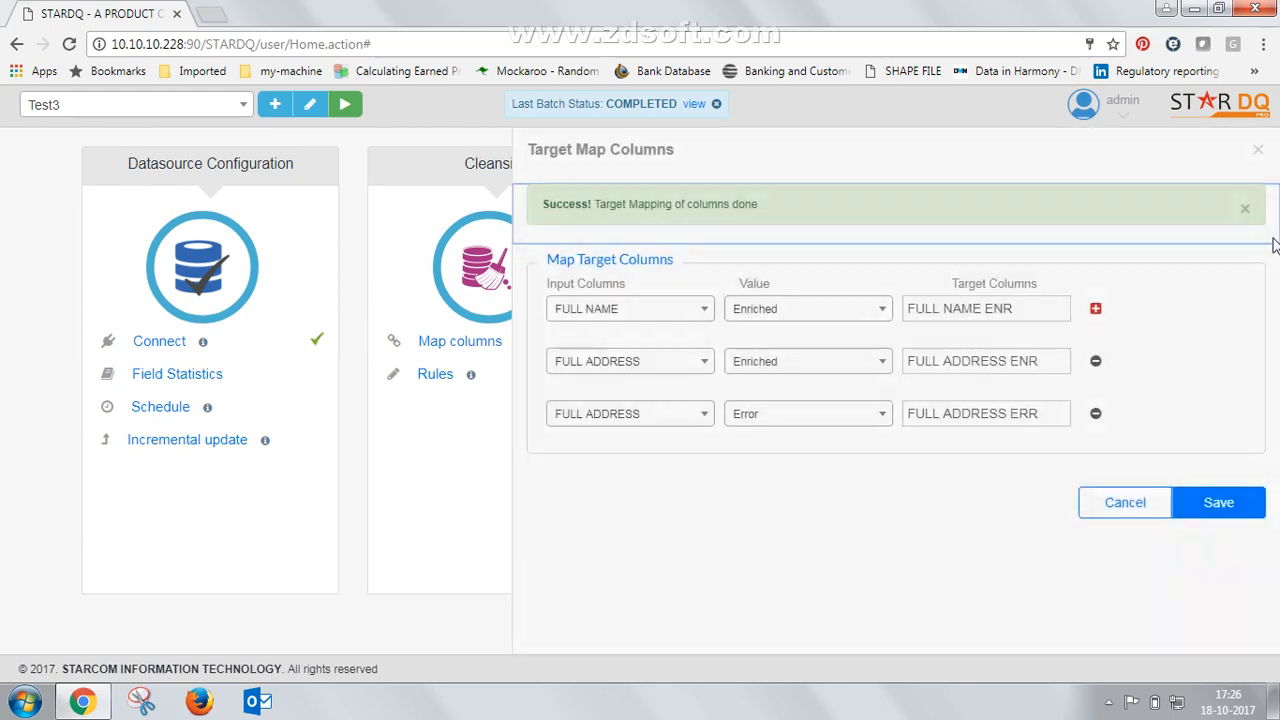
pyautogui.click(1258, 150)
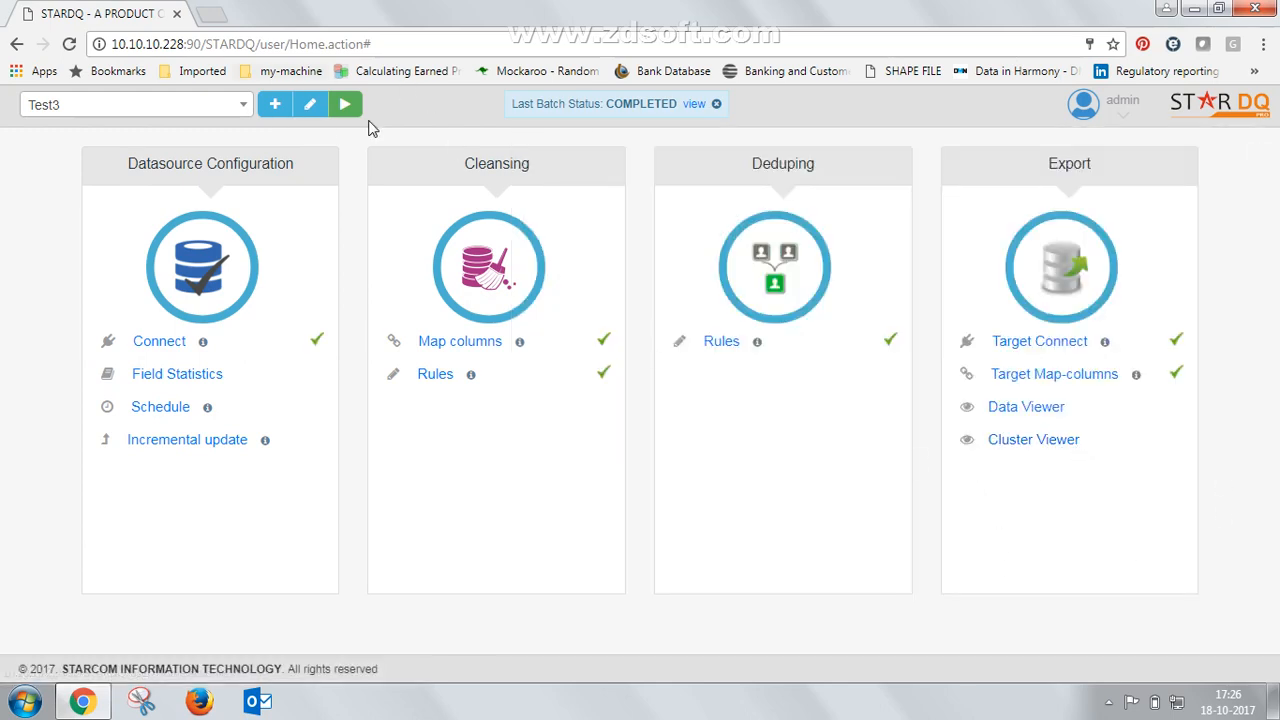
# Step: Run the Test3 process and review the last batch details with its task timings
pyautogui.click(346, 105)
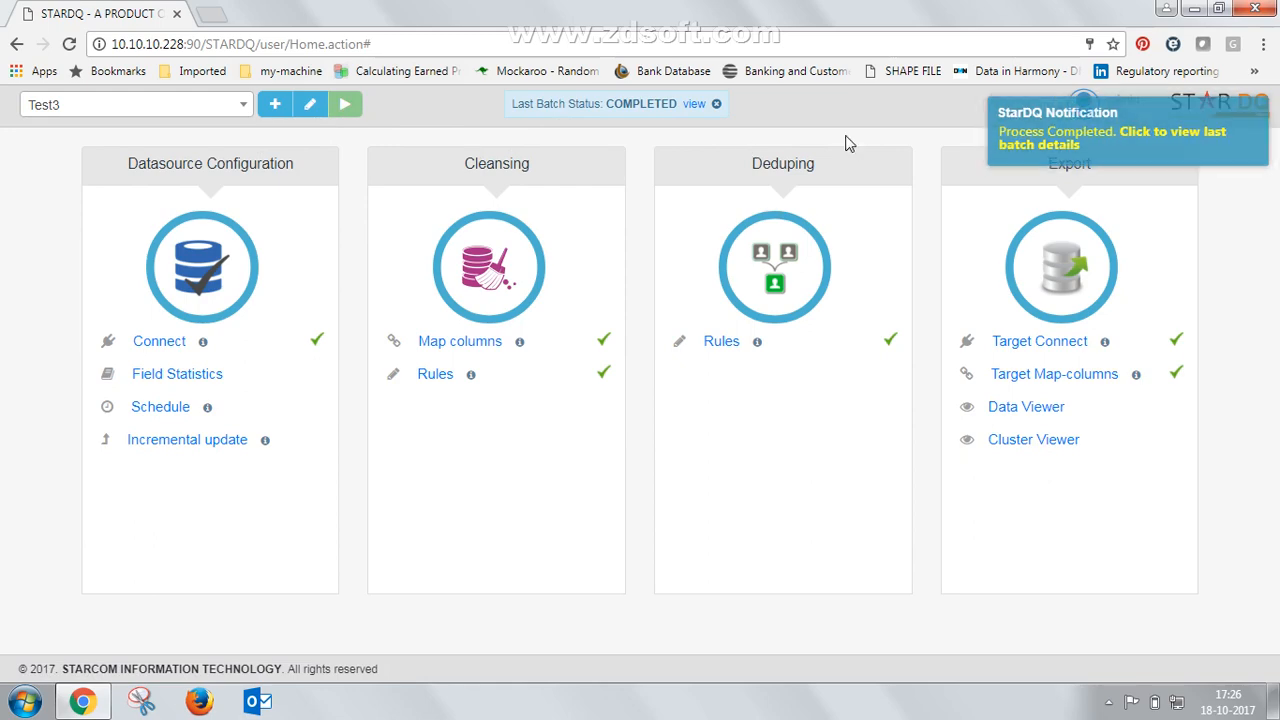
pyautogui.click(693, 106)
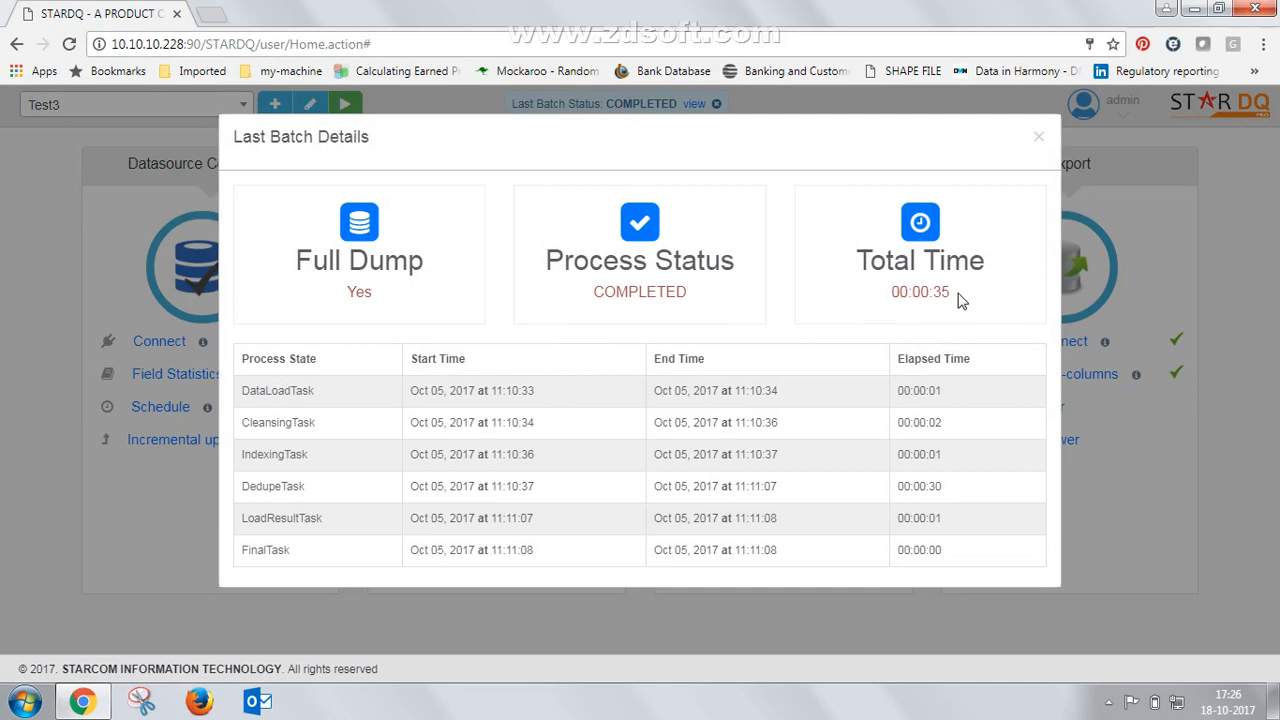
pyautogui.click(1038, 137)
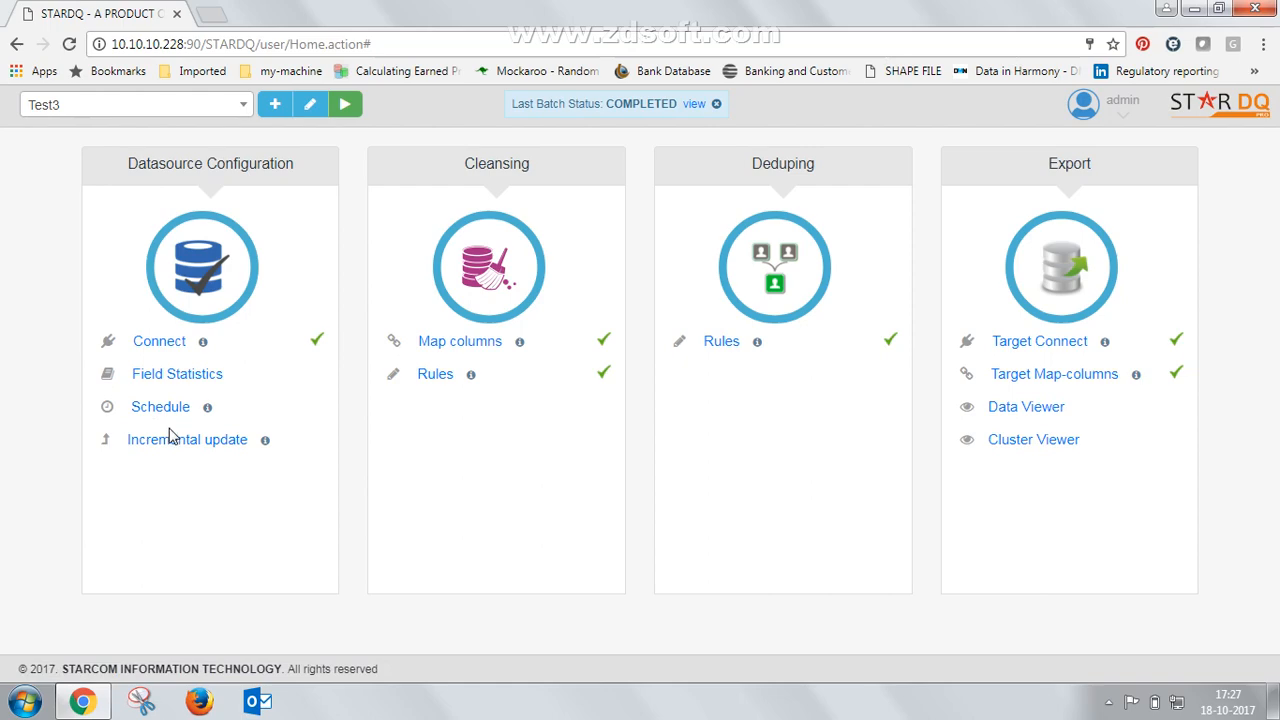
# Step: Examine the Test3 results in the Data Viewer, including the original, cleansed and error columns for full name and full address
pyautogui.click(1010, 410)
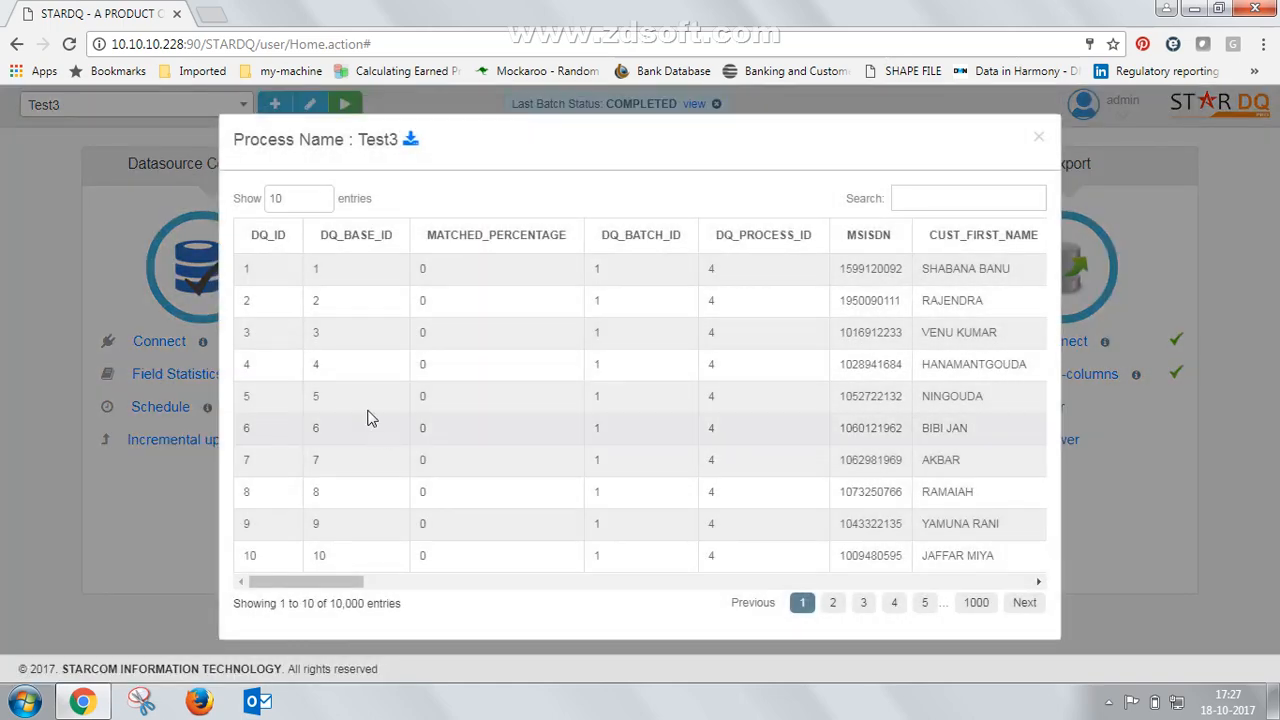
pyautogui.moveTo(318, 590); pyautogui.dragTo(806, 565)
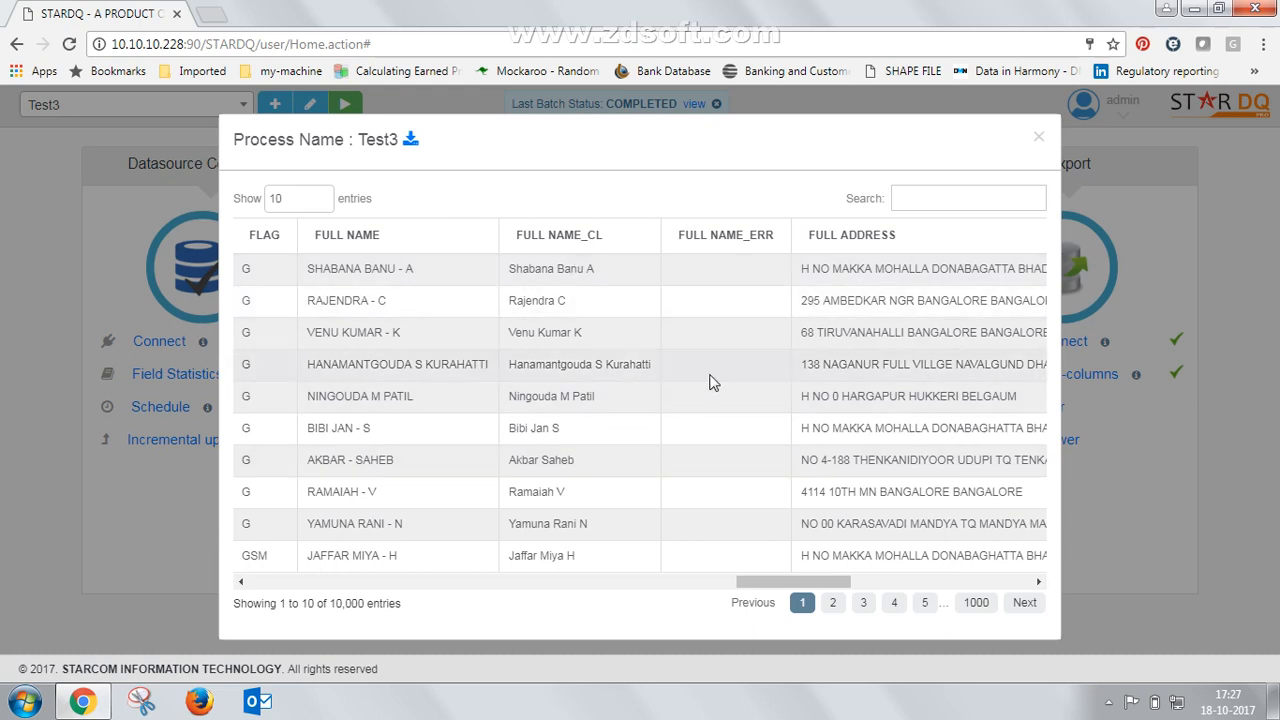
pyautogui.moveTo(775, 587); pyautogui.dragTo(839, 583)
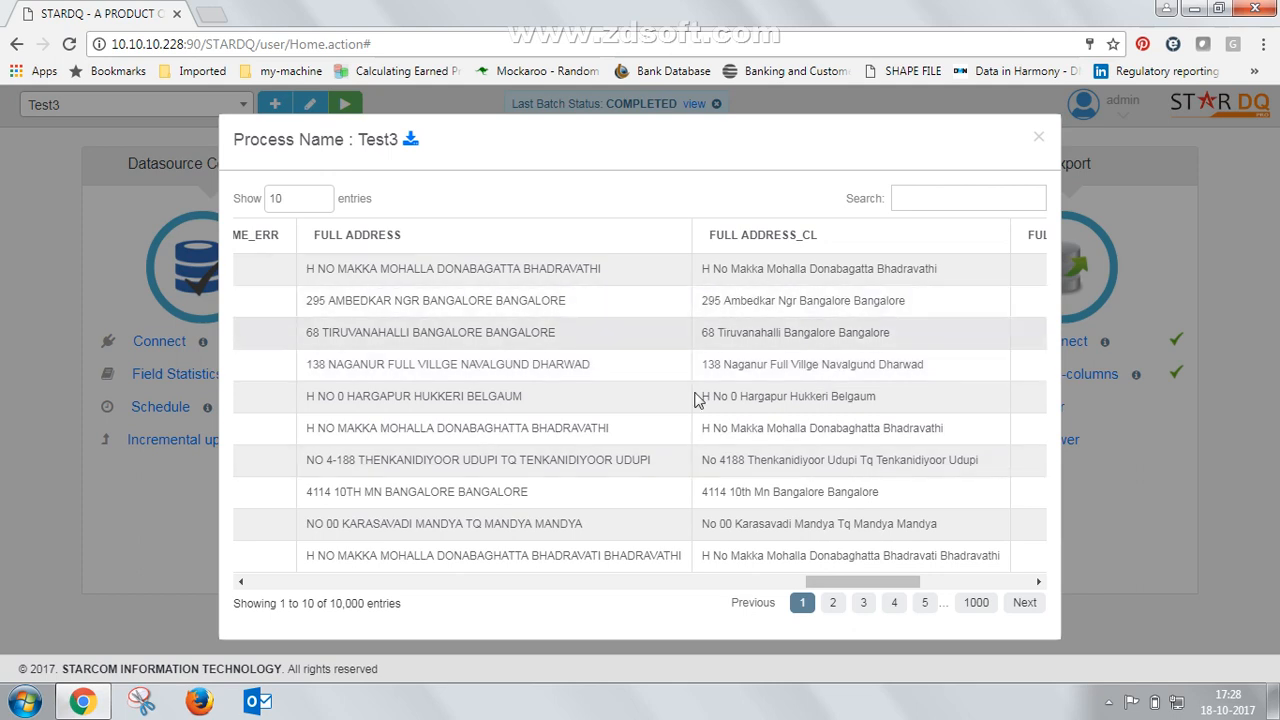
pyautogui.click(1039, 140)
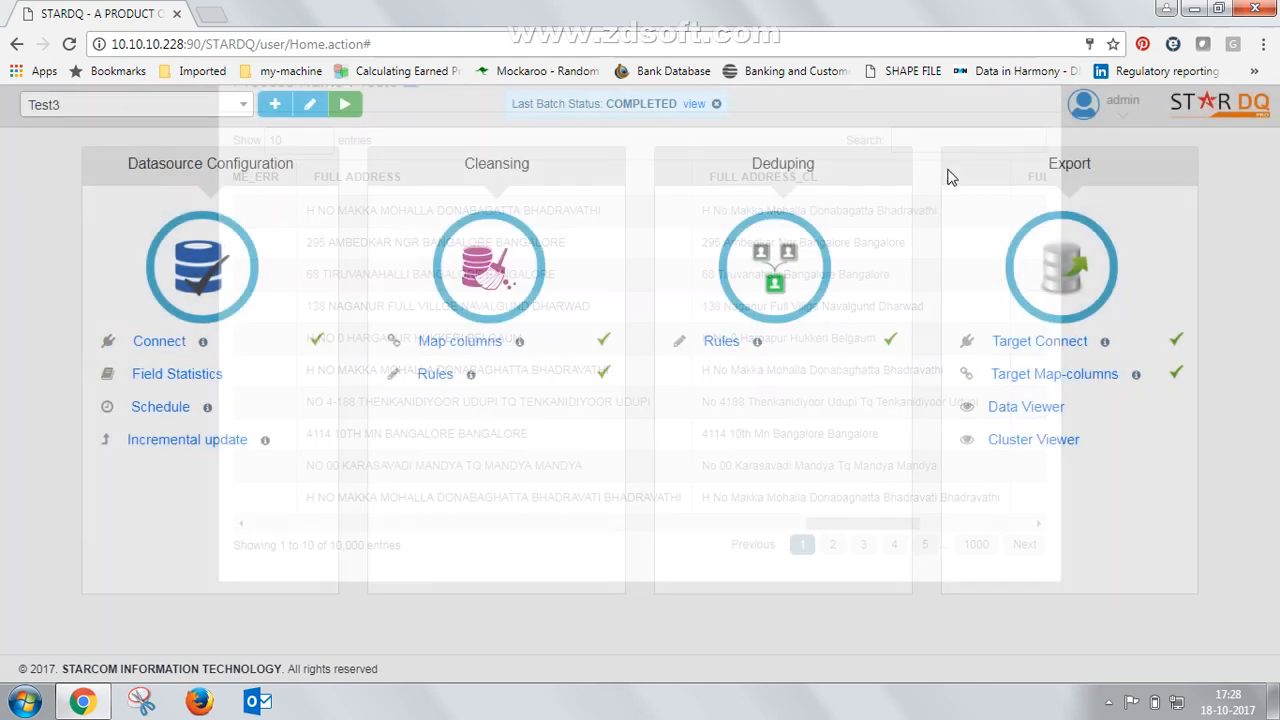
# Step: Reopen the Data Viewer for Test3, look over its download and search options, and close it
pyautogui.click(1036, 416)
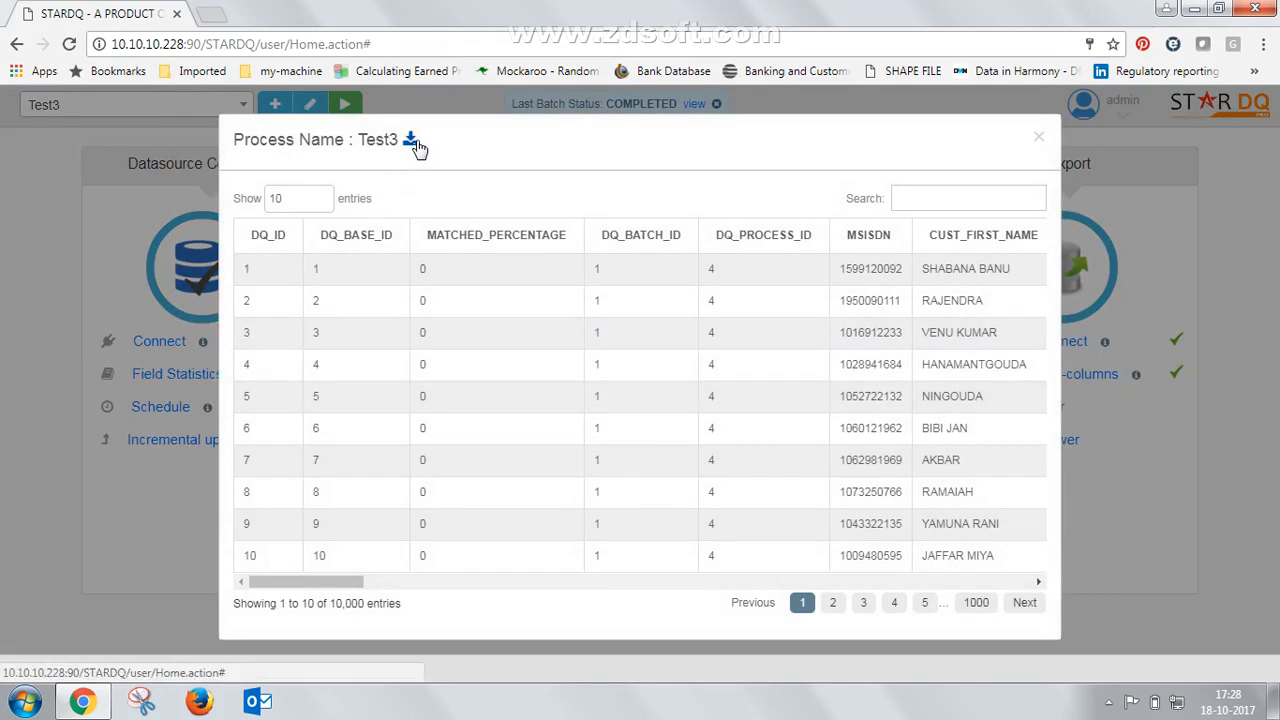
pyautogui.click(970, 204)
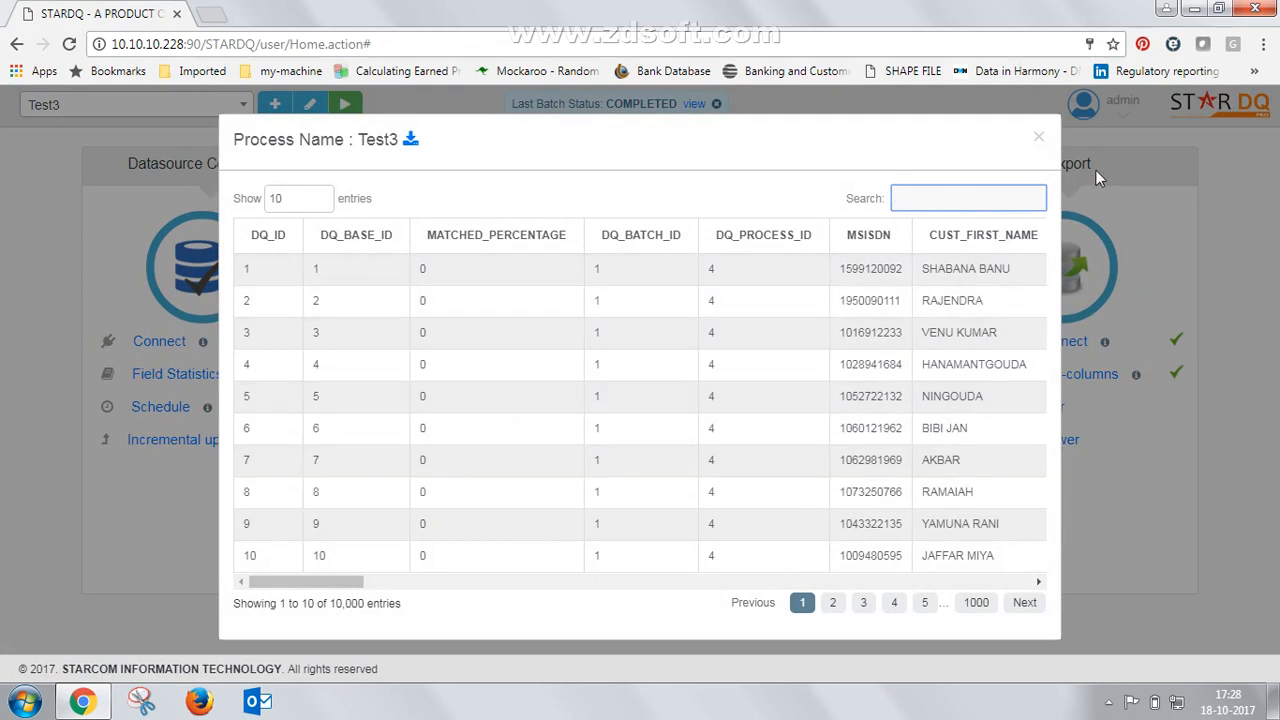
pyautogui.click(1040, 139)
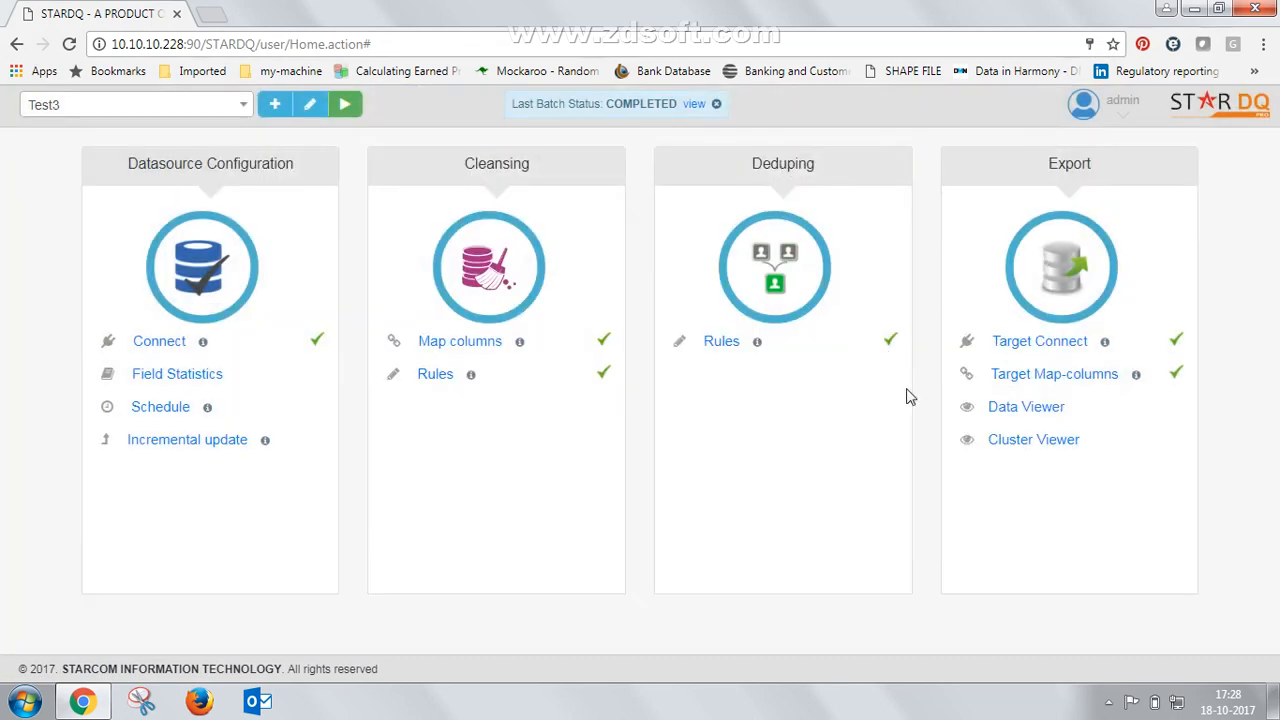
# Step: Open the Cluster Viewer for Test3 and page through the first four clusters of matched records
pyautogui.click(1040, 447)
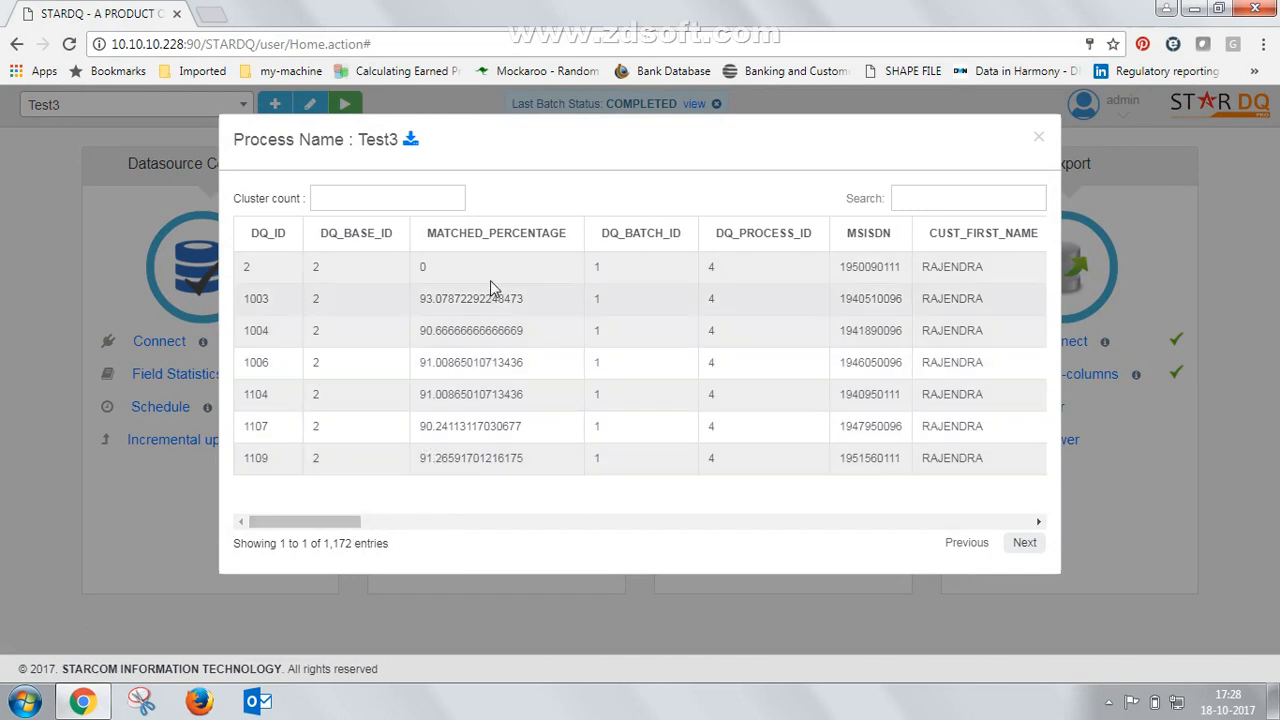
pyautogui.click(1020, 546)
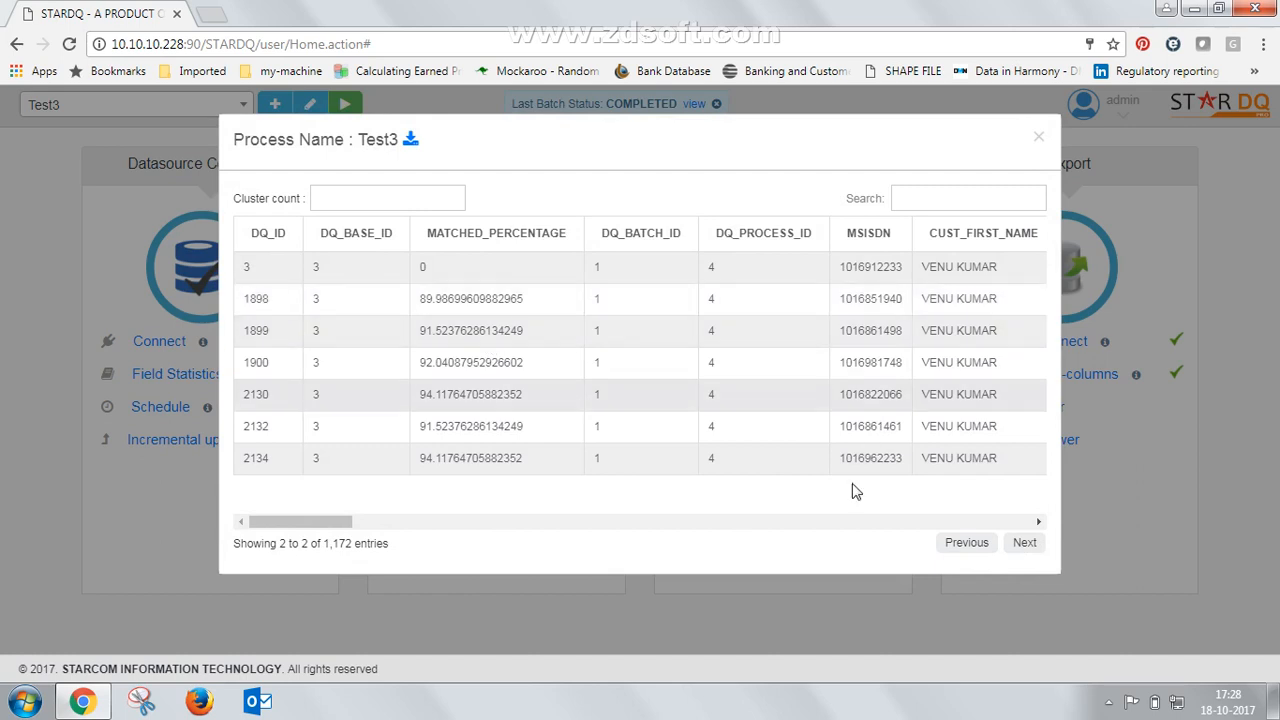
pyautogui.click(1026, 548)
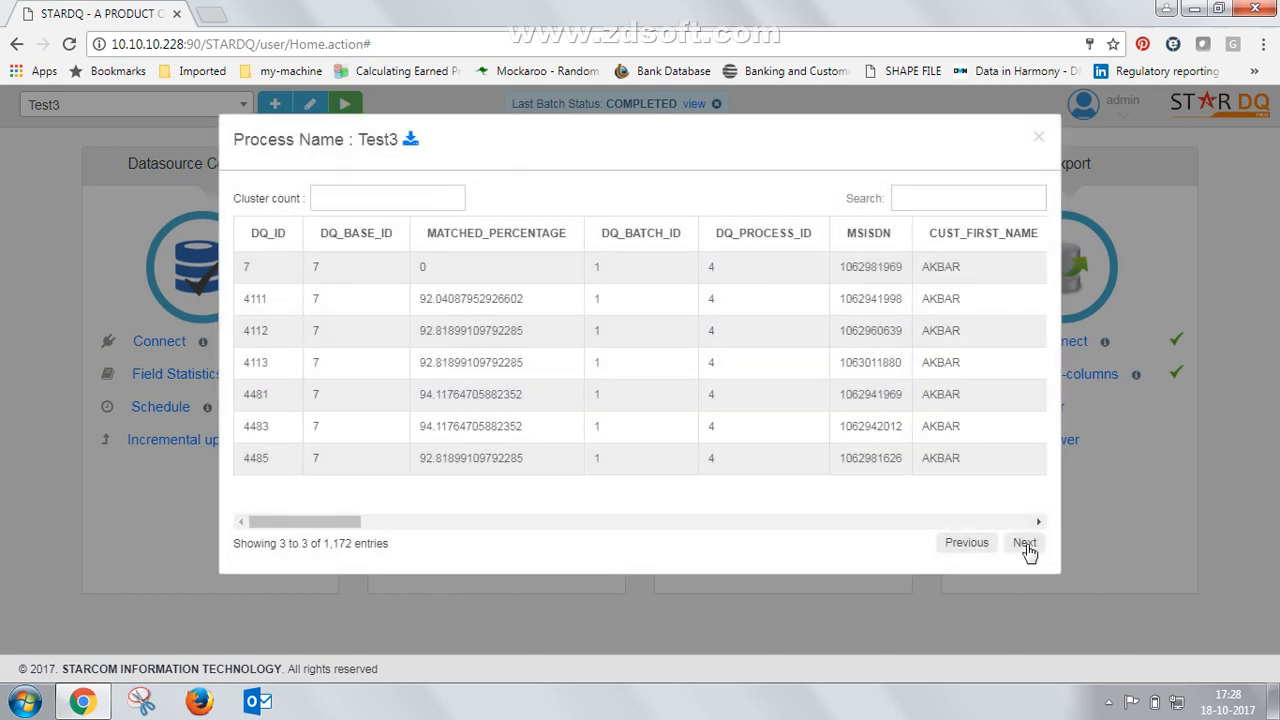
pyautogui.click(1026, 546)
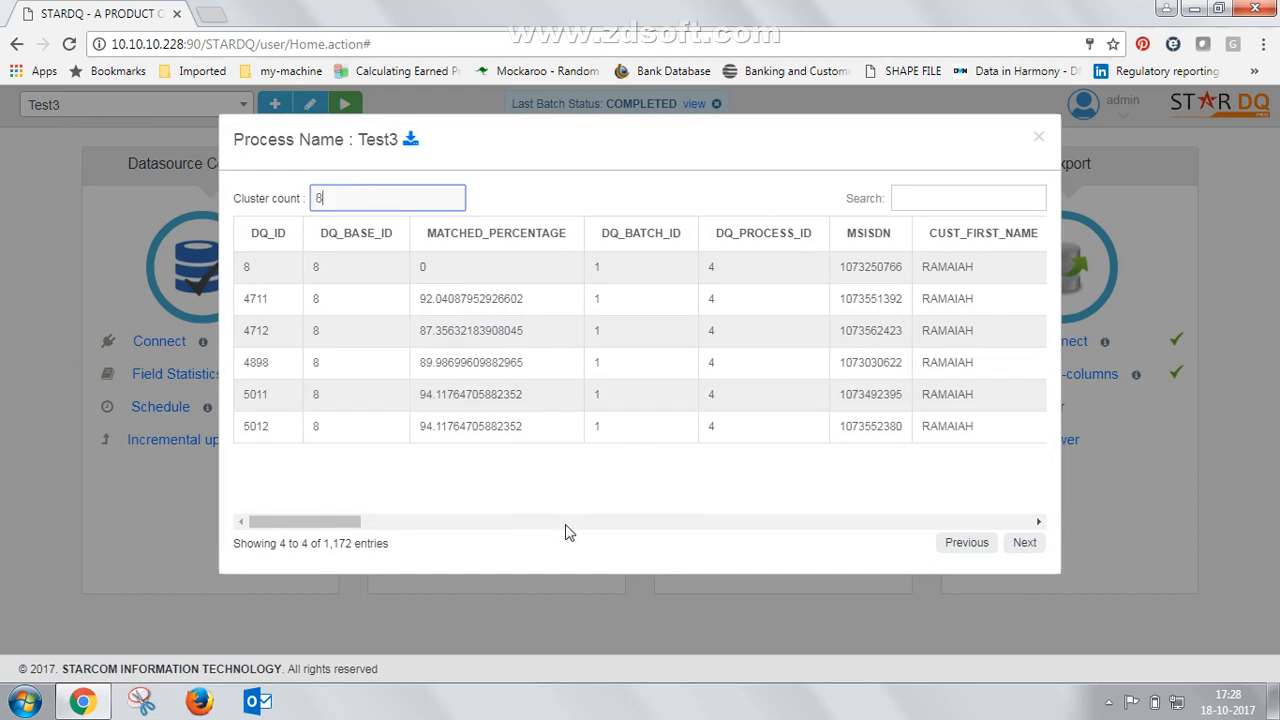
# Step: Try a cluster count of 8 in the Cluster Viewer and clear the value again
pyautogui.click(465, 493)
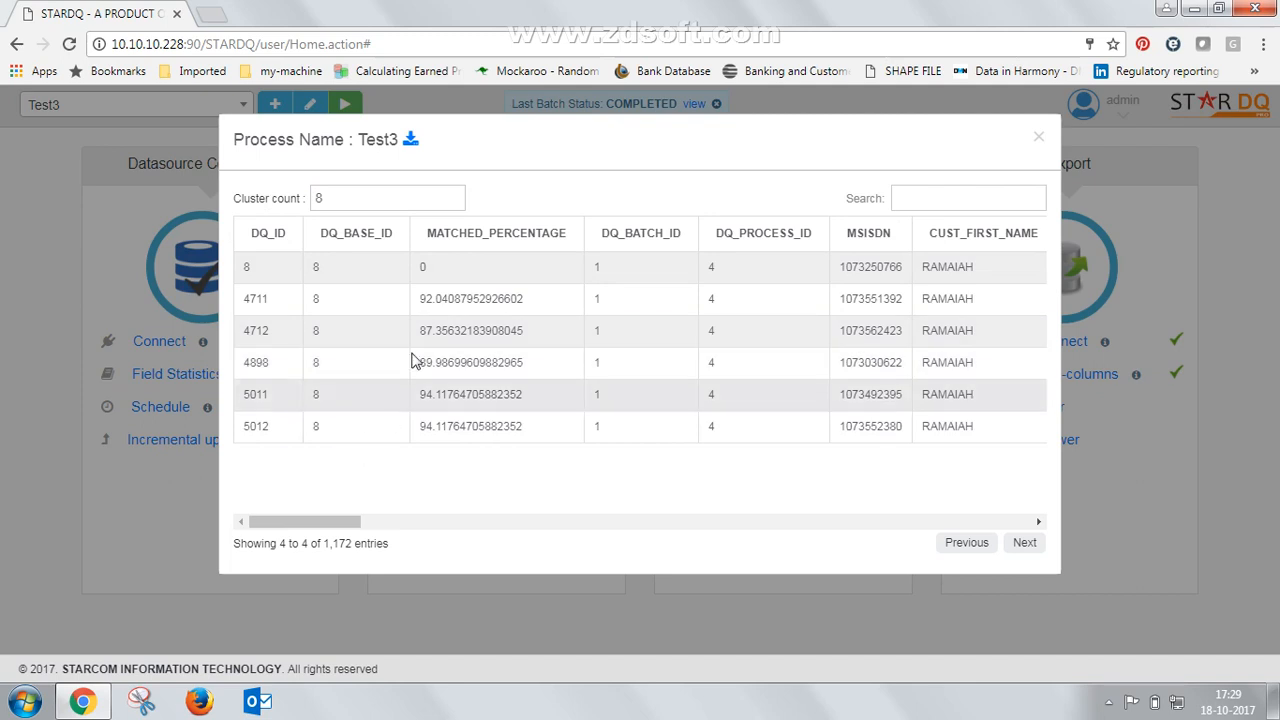
pyautogui.click(949, 200)
pyautogui.click(330, 196)
pyautogui.press('BackSpace')
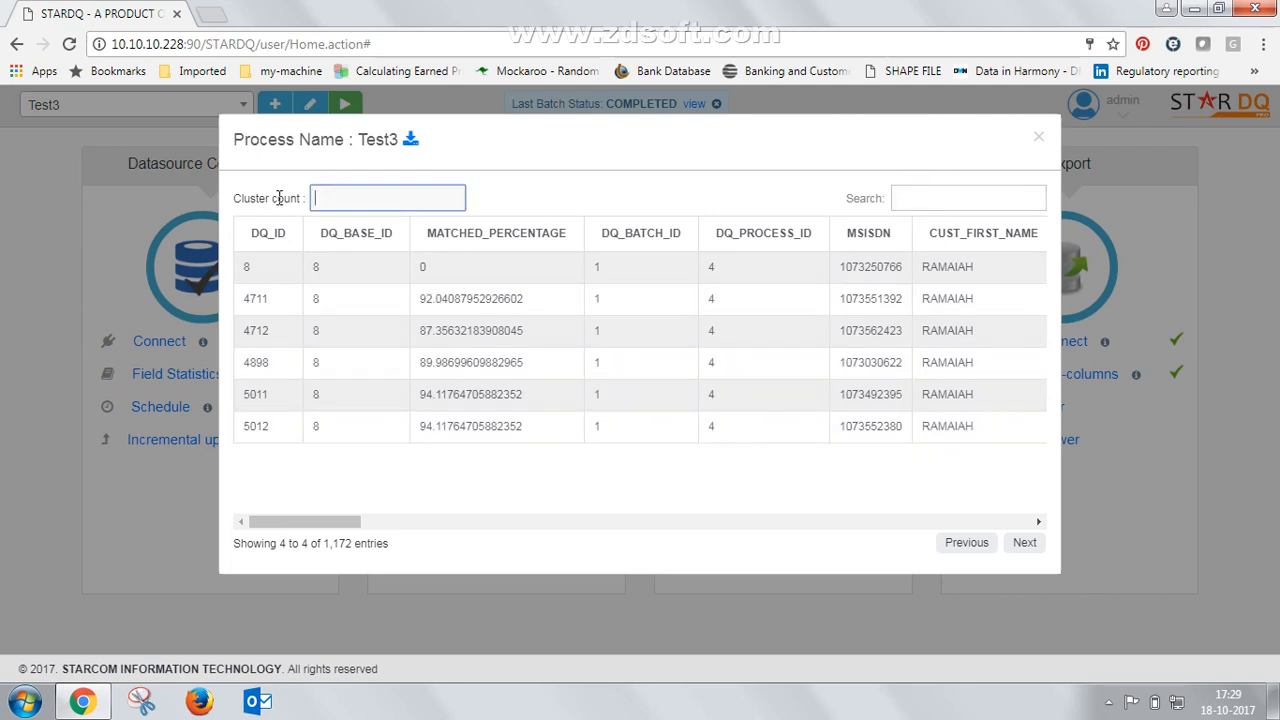
# Step: Search the Test3 clusters for 12, clear the search term and close the Cluster Viewer
pyautogui.click(904, 196)
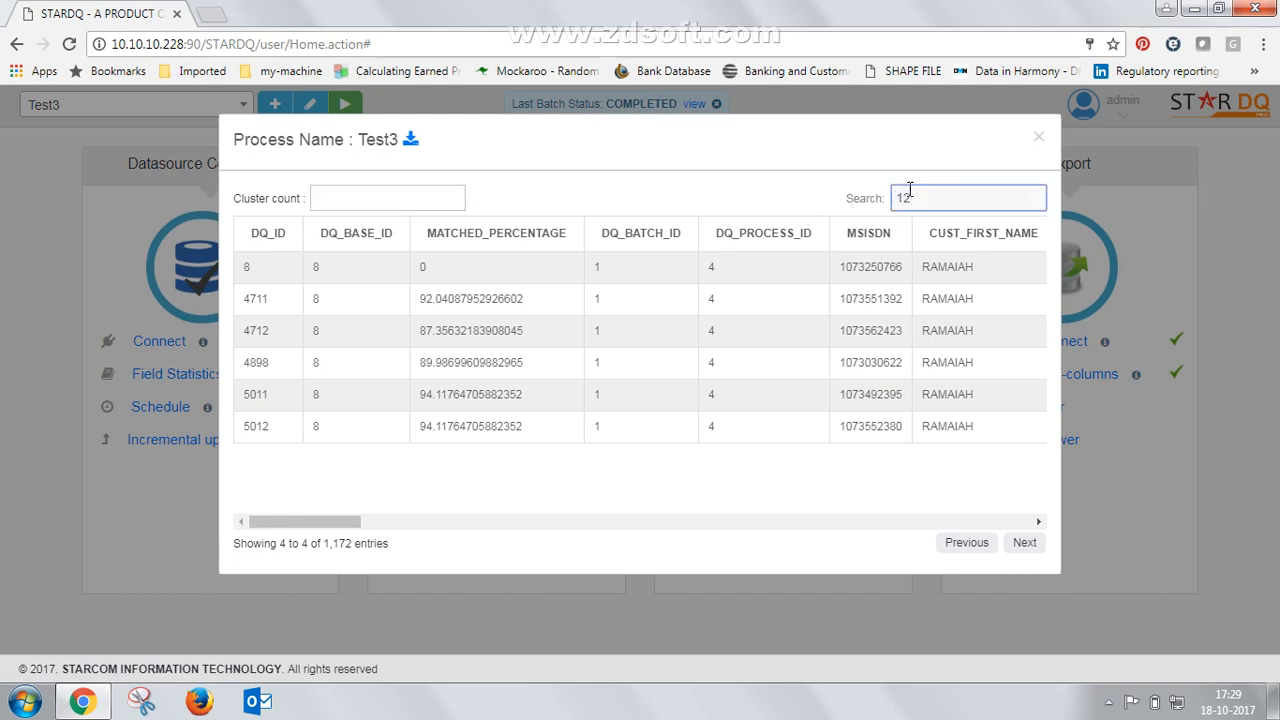
pyautogui.click(785, 505)
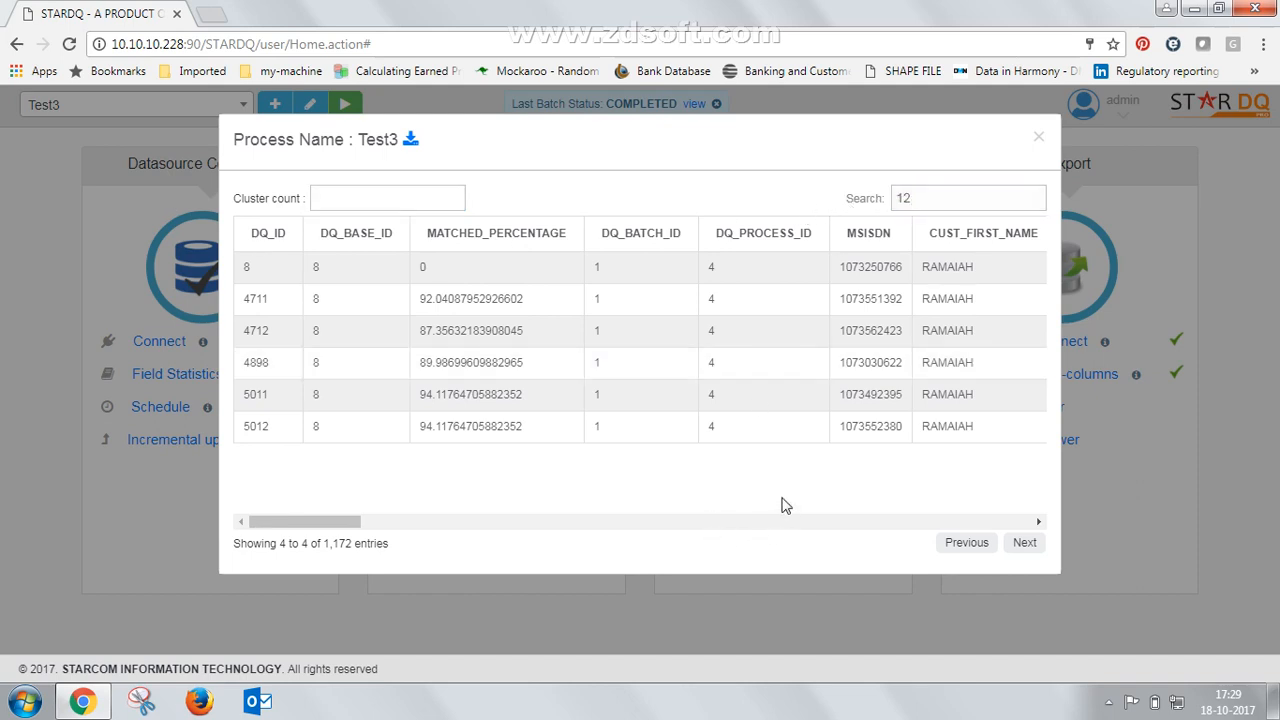
pyautogui.click(933, 200)
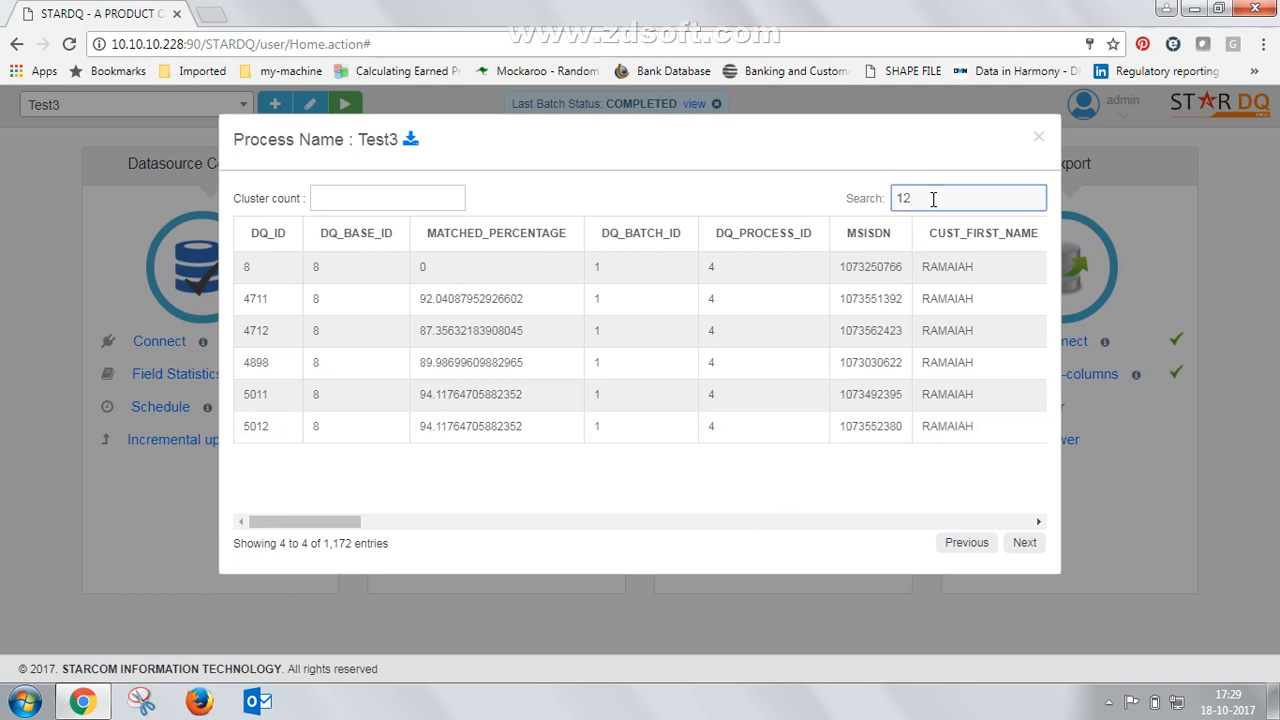
pyautogui.press('Return')
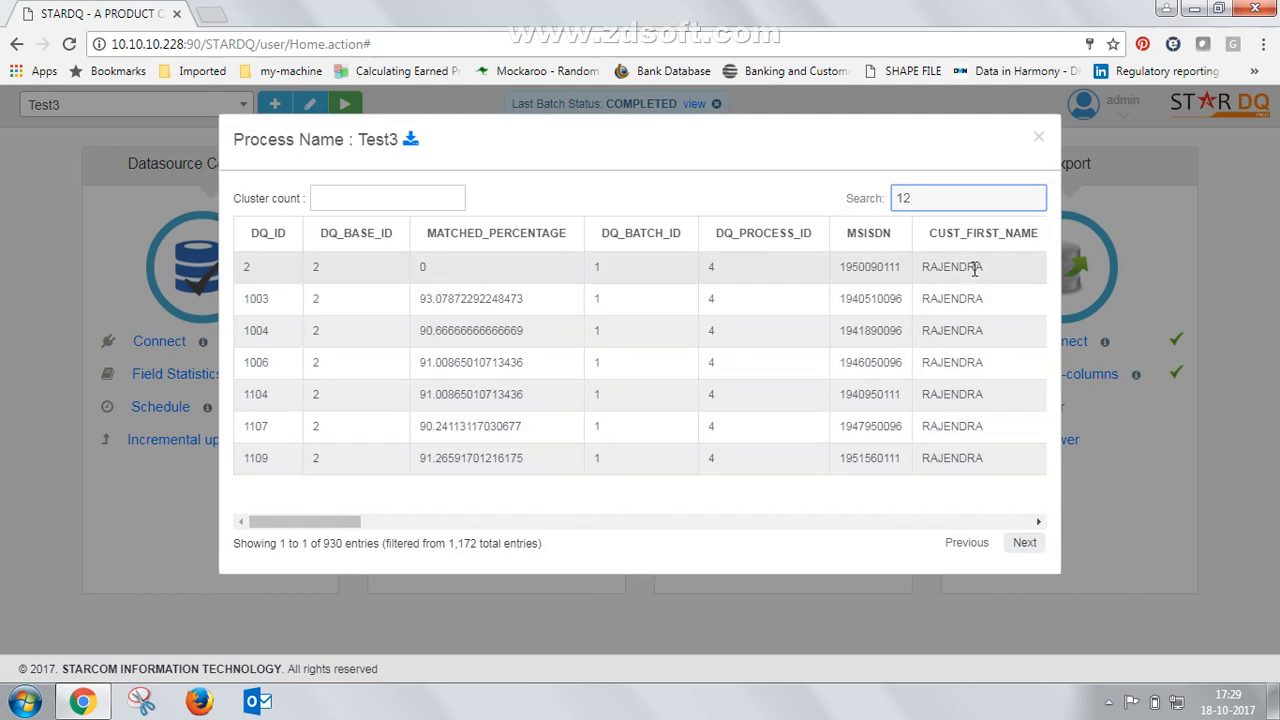
pyautogui.press('BackSpace')
pyautogui.press('BackSpace')
pyautogui.click(688, 503)
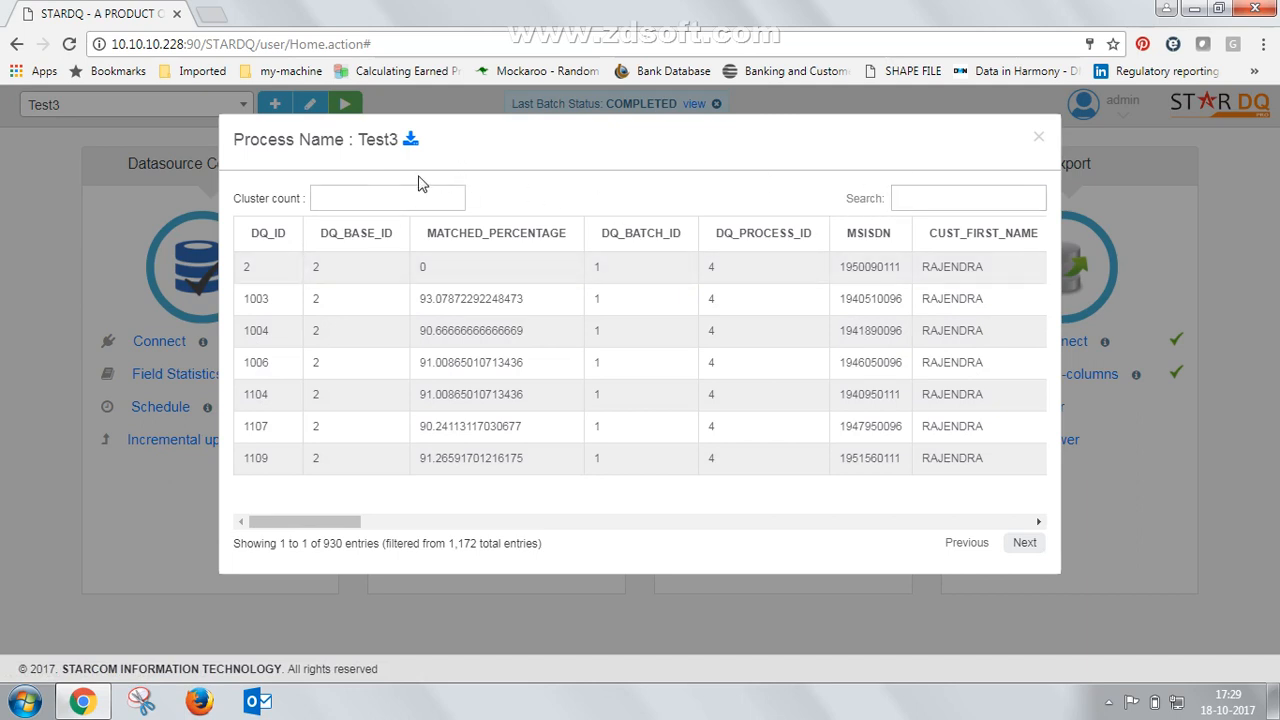
pyautogui.click(1039, 139)
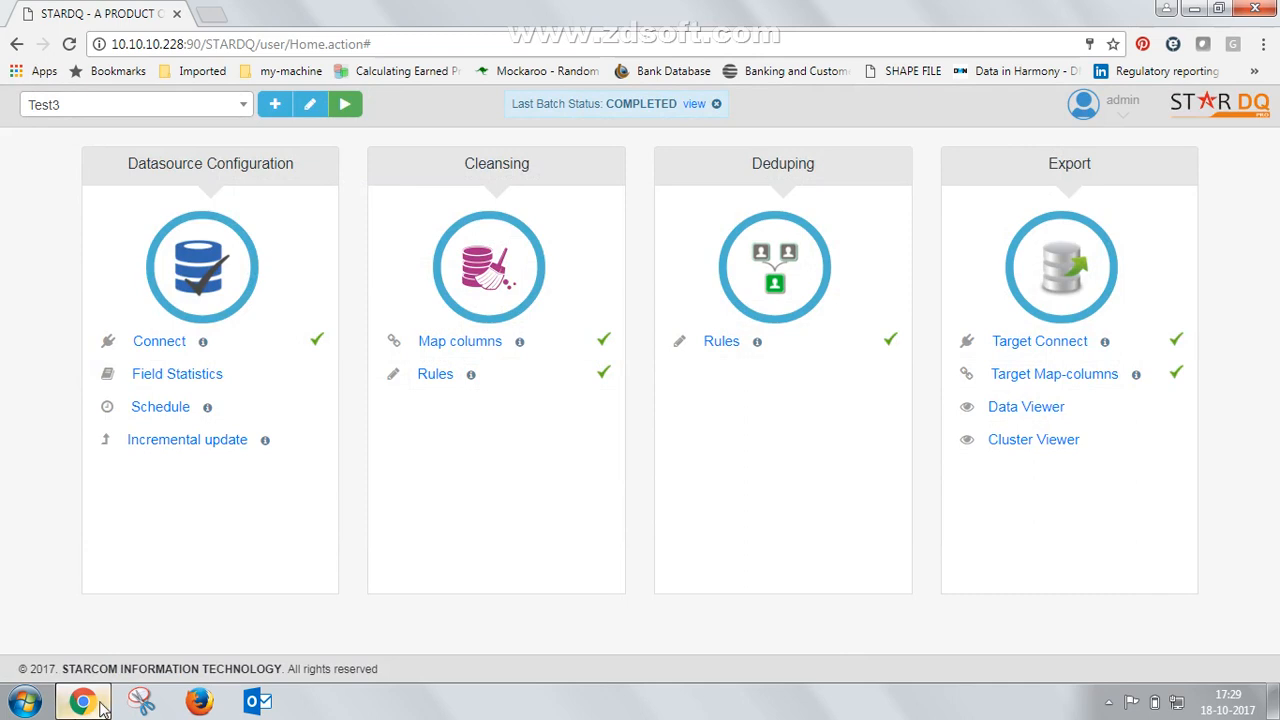
# Step: Switch to the desktop, open Report Analysis.xlsx from the DQ Demo folder inside Demo in a maximized Excel window, and dismiss the activation wizard
pyautogui.moveTo(103, 706)
pyautogui.click(1193, 10)
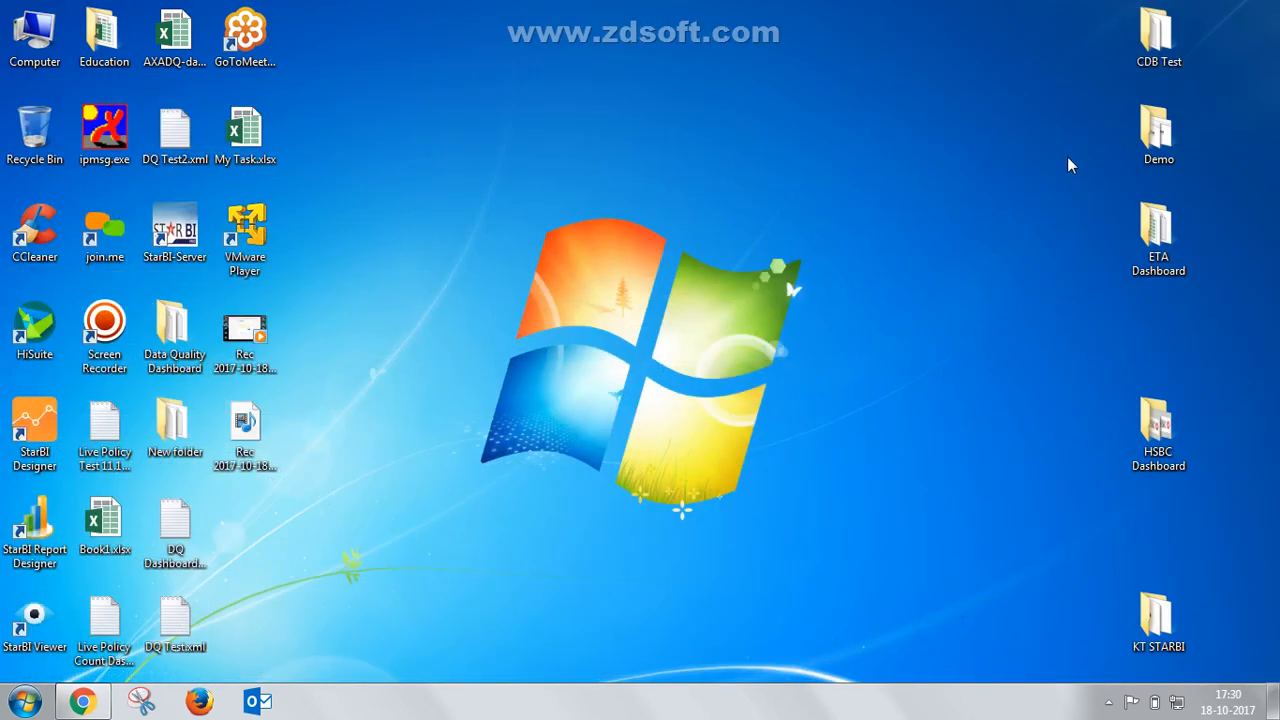
pyautogui.doubleClick(1155, 130)
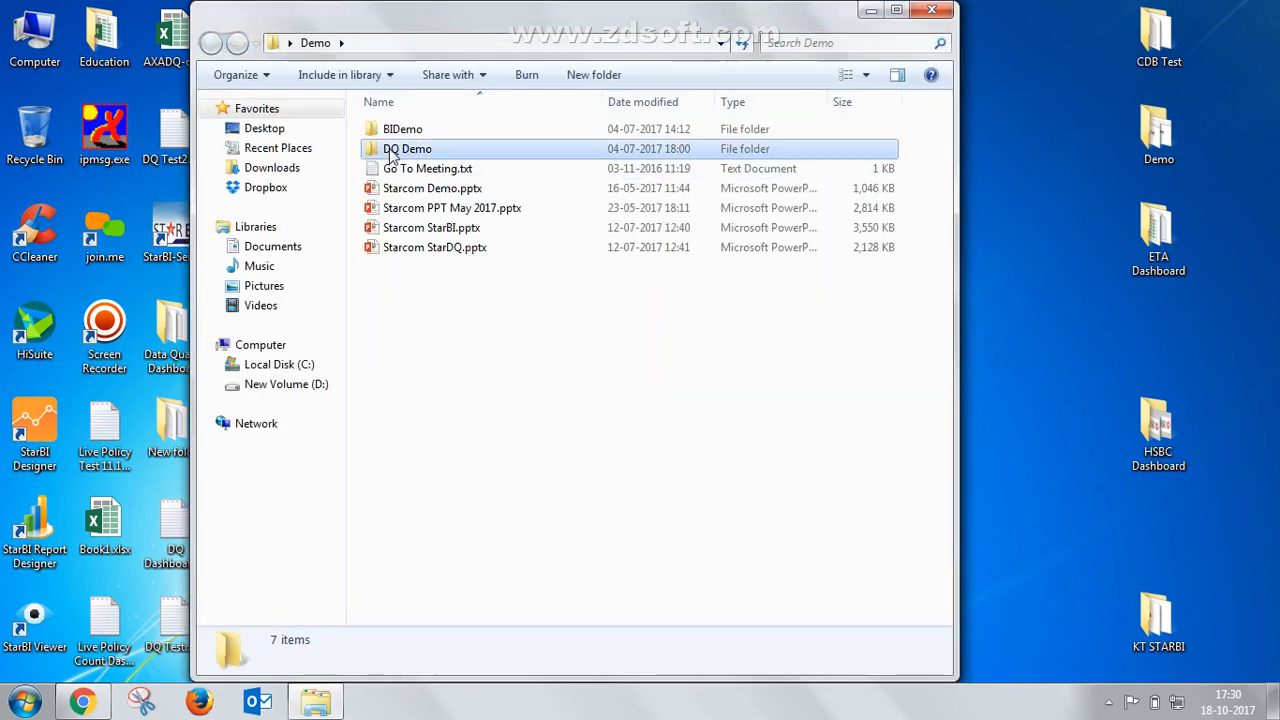
pyautogui.doubleClick(400, 148)
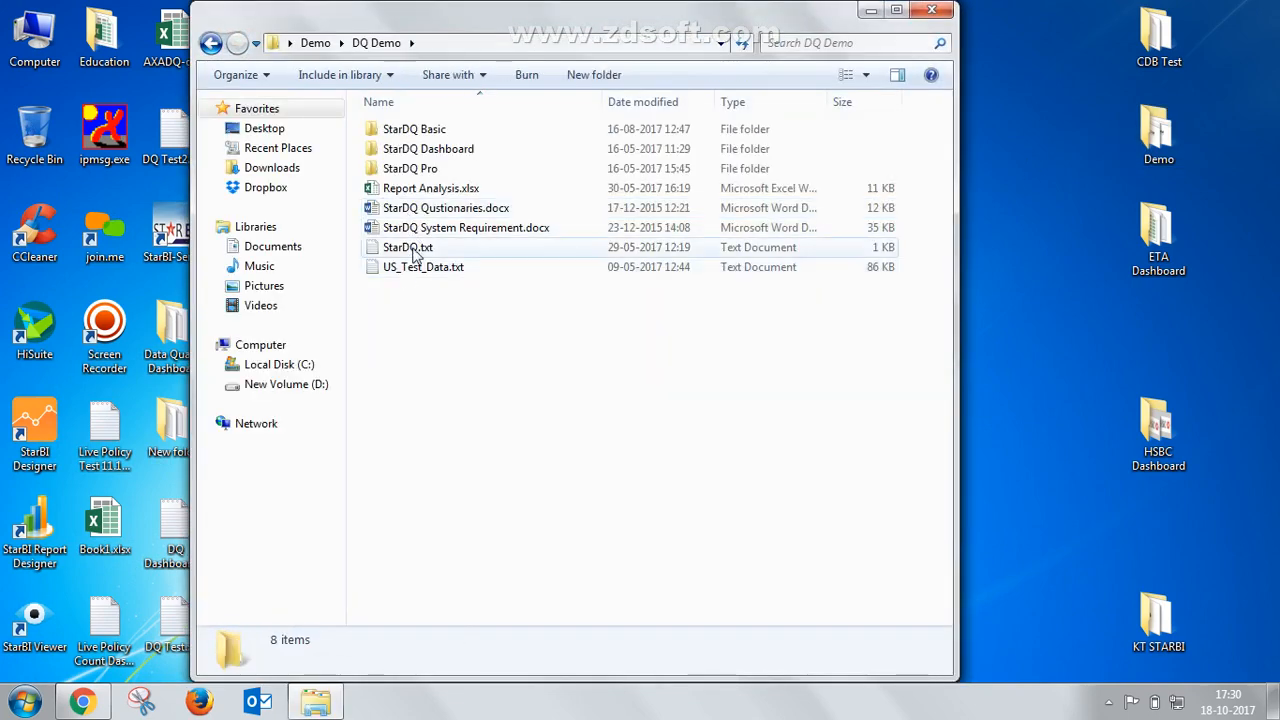
pyautogui.doubleClick(432, 190)
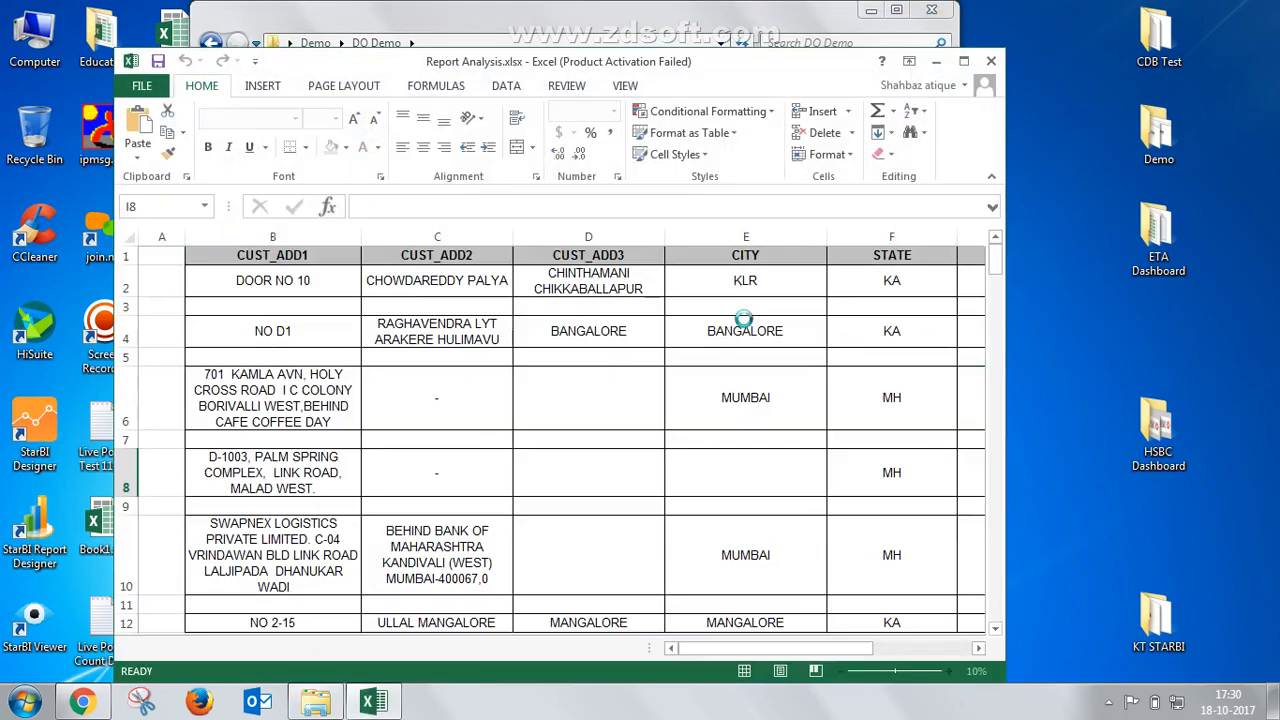
pyautogui.click(965, 62)
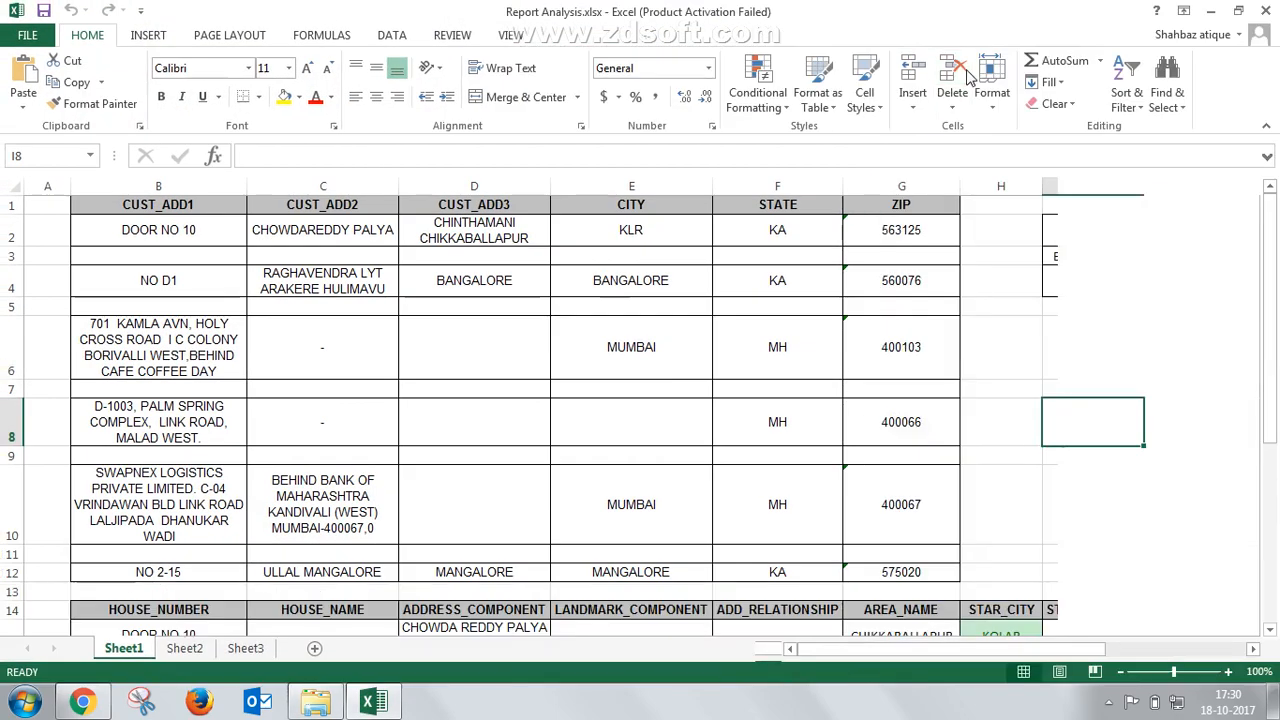
pyautogui.click(397, 387)
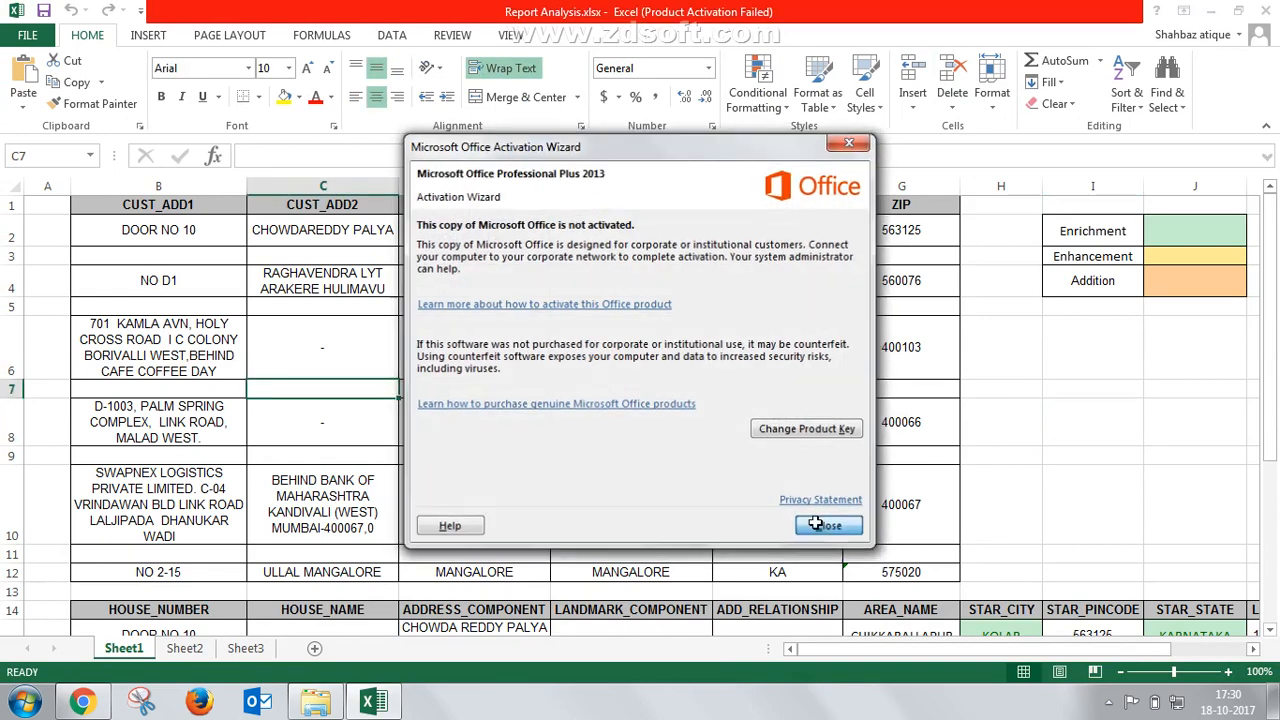
pyautogui.click(825, 526)
# Step: Examine the source address rows on Sheet1 from CUST_ADD1 to ZIP and the colour legend for Enrichment, Enhancement and Addition
pyautogui.click(320, 280)
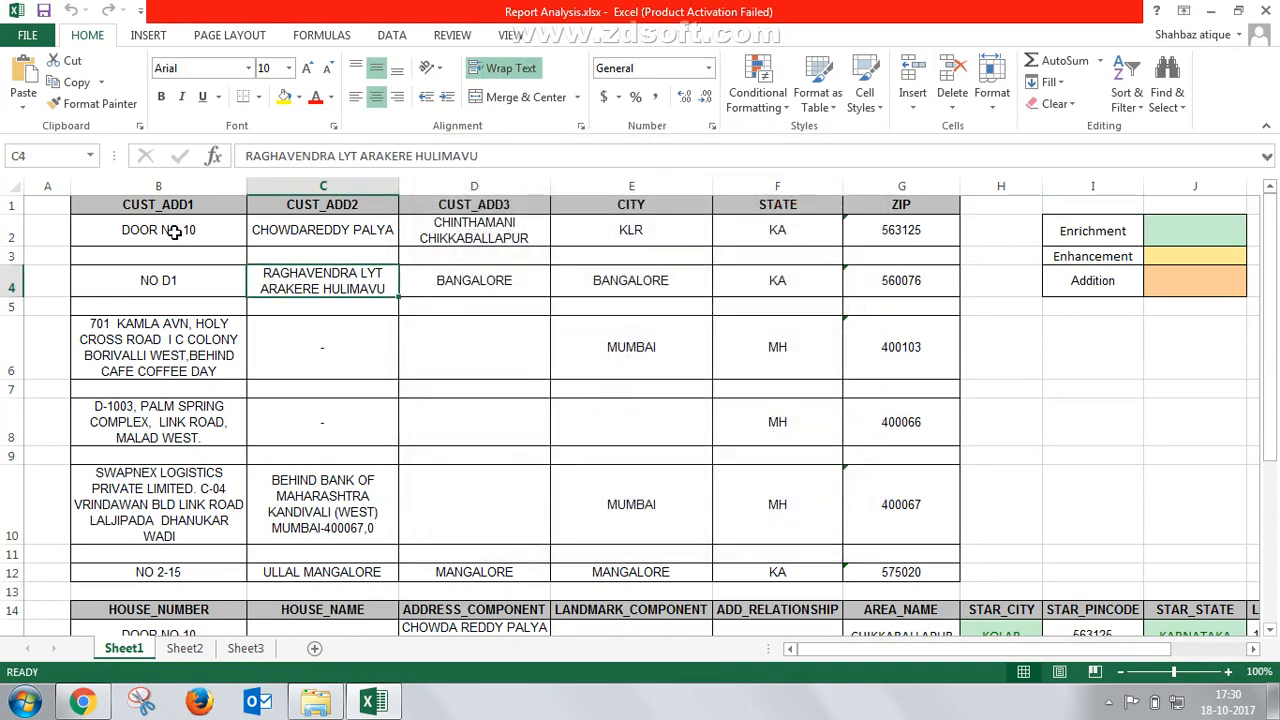
pyautogui.moveTo(163, 229); pyautogui.dragTo(918, 570)
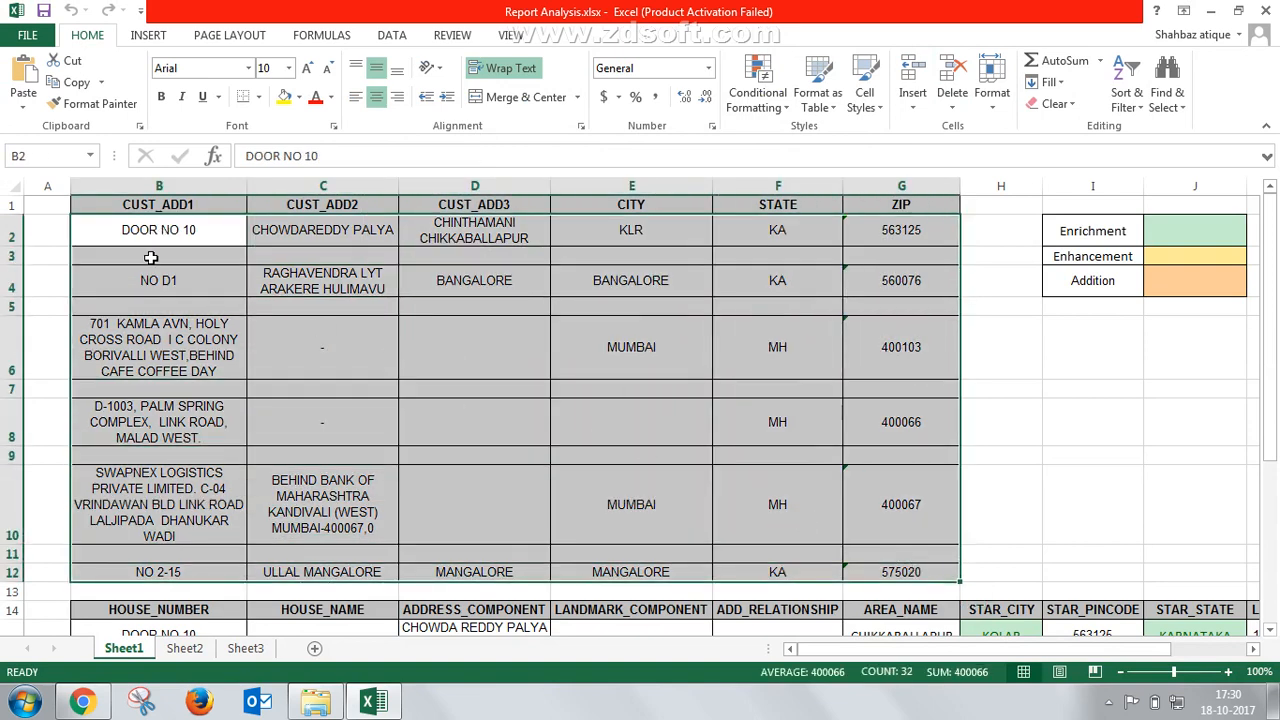
pyautogui.click(174, 236)
pyautogui.click(296, 238)
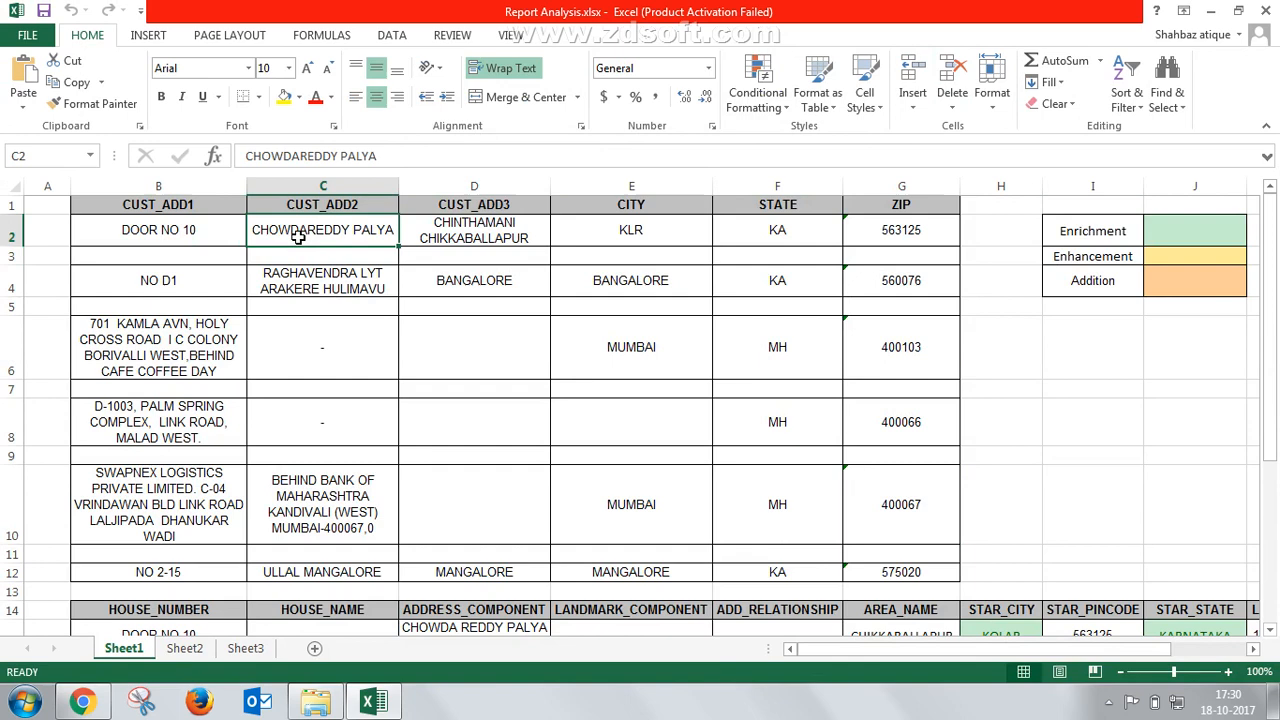
pyautogui.click(507, 238)
pyautogui.click(620, 238)
pyautogui.click(755, 233)
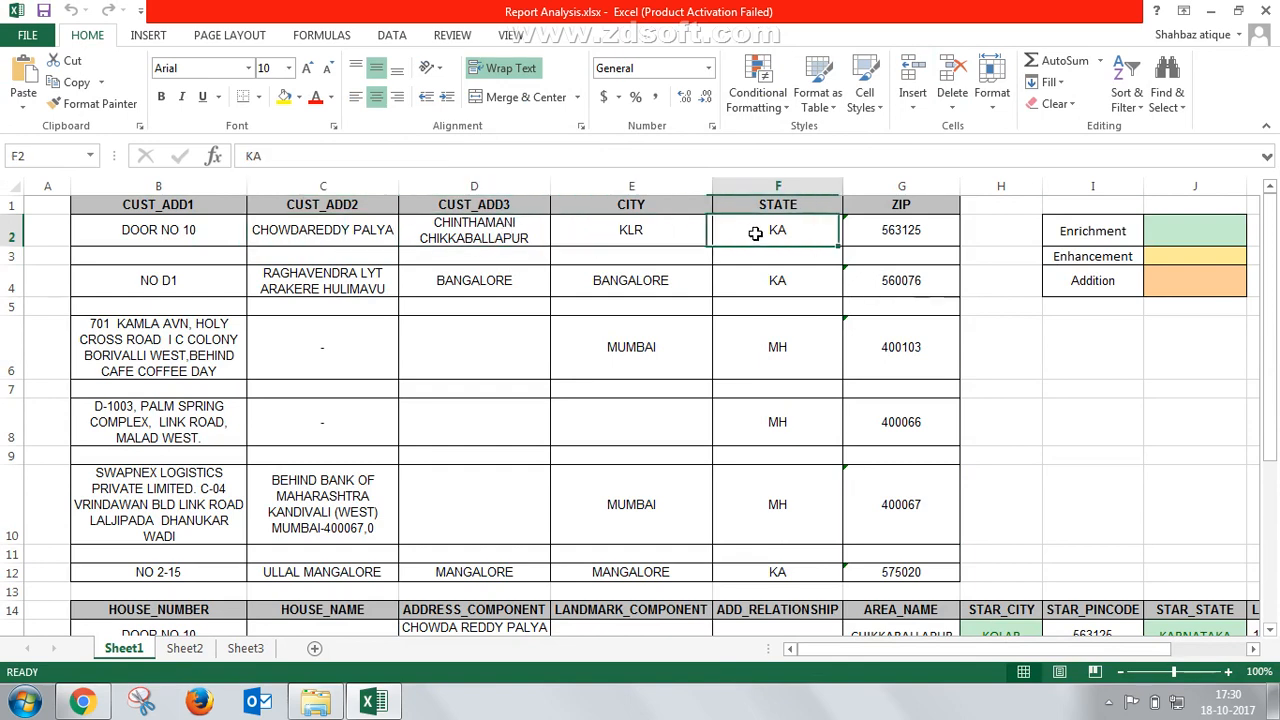
pyautogui.click(940, 234)
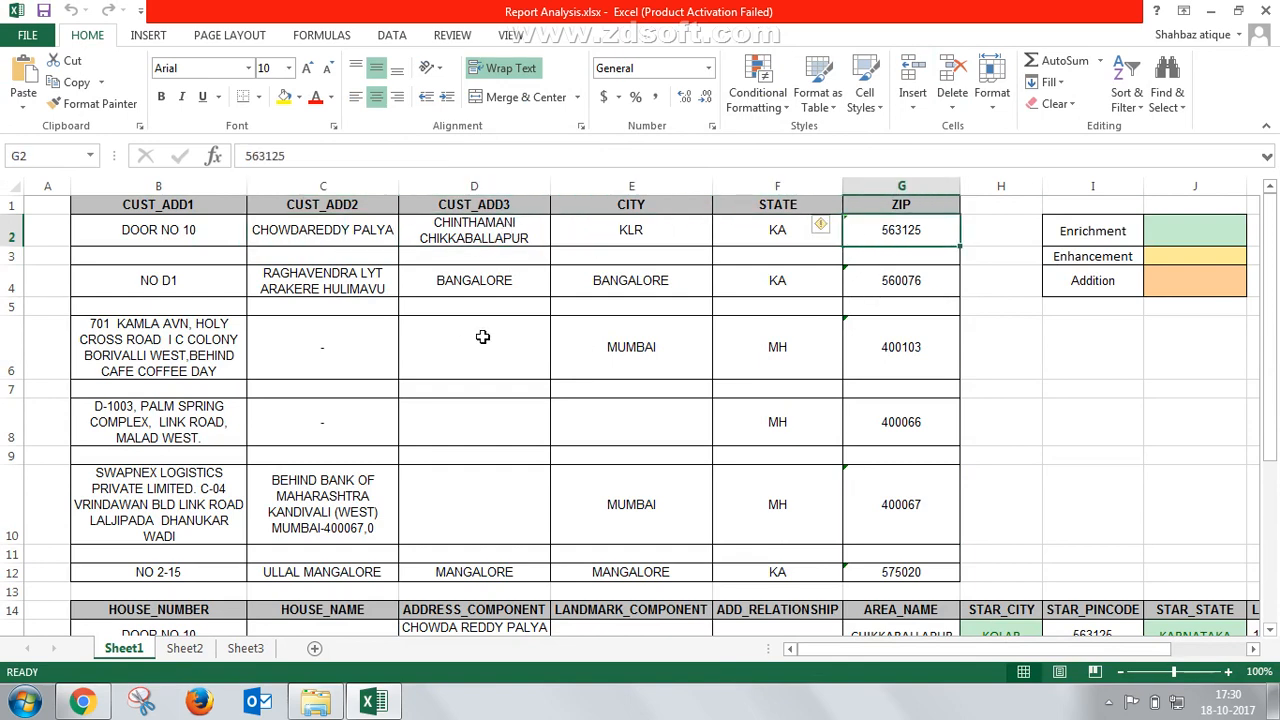
pyautogui.click(1186, 230)
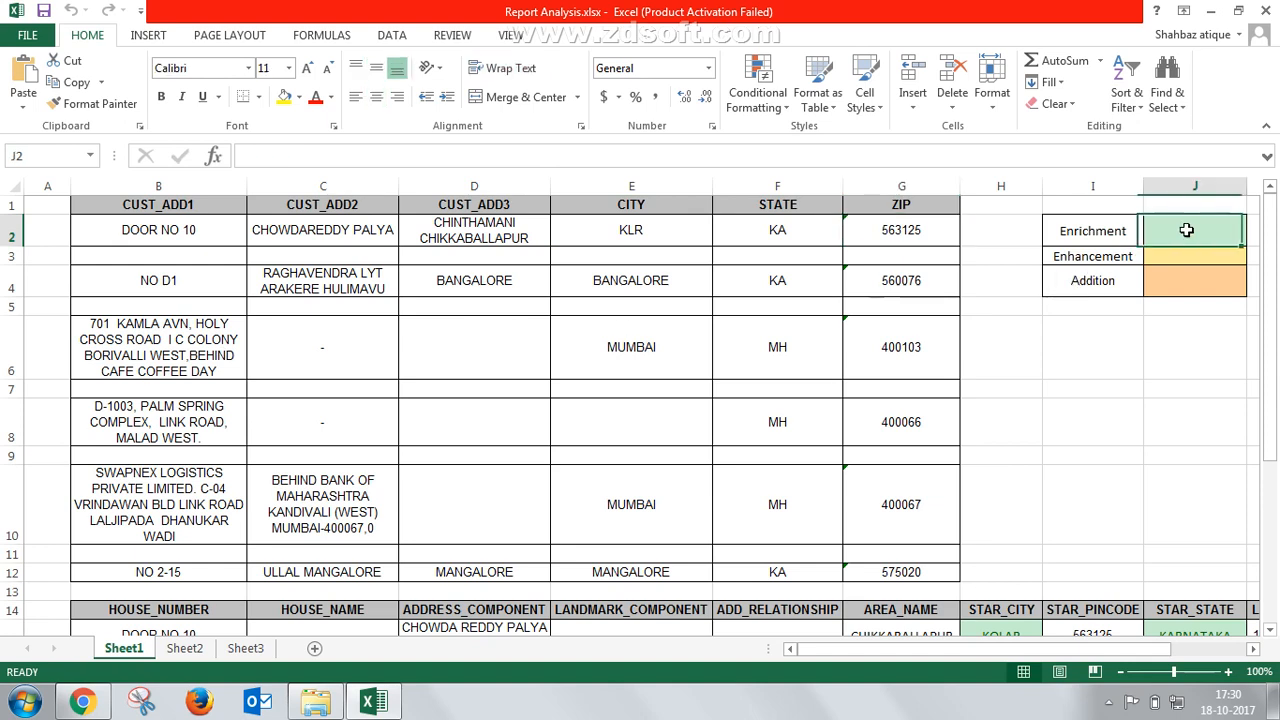
pyautogui.click(1178, 279)
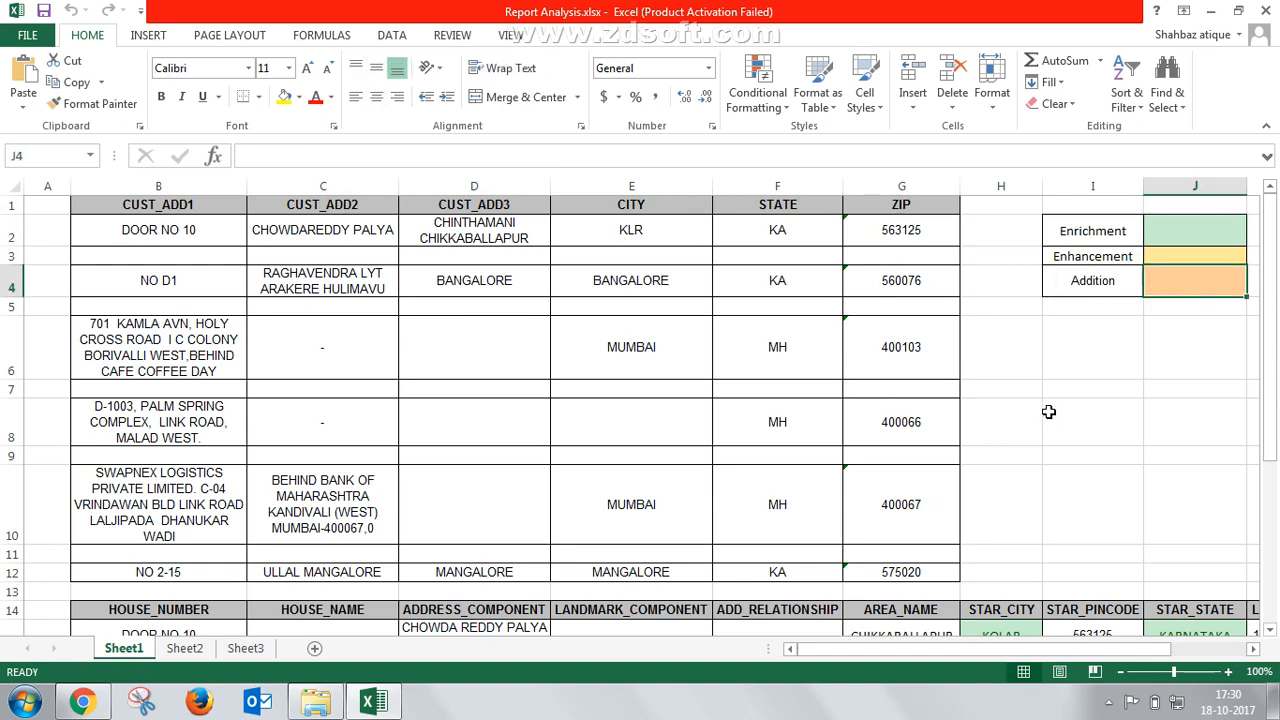
# Step: Examine the parsed address table's columns from HOUSE_NUMBER through STAR_PINCODE and STAR_STATE to LATITUDE and LONGITUDE
pyautogui.scroll(-4, 1048, 411)
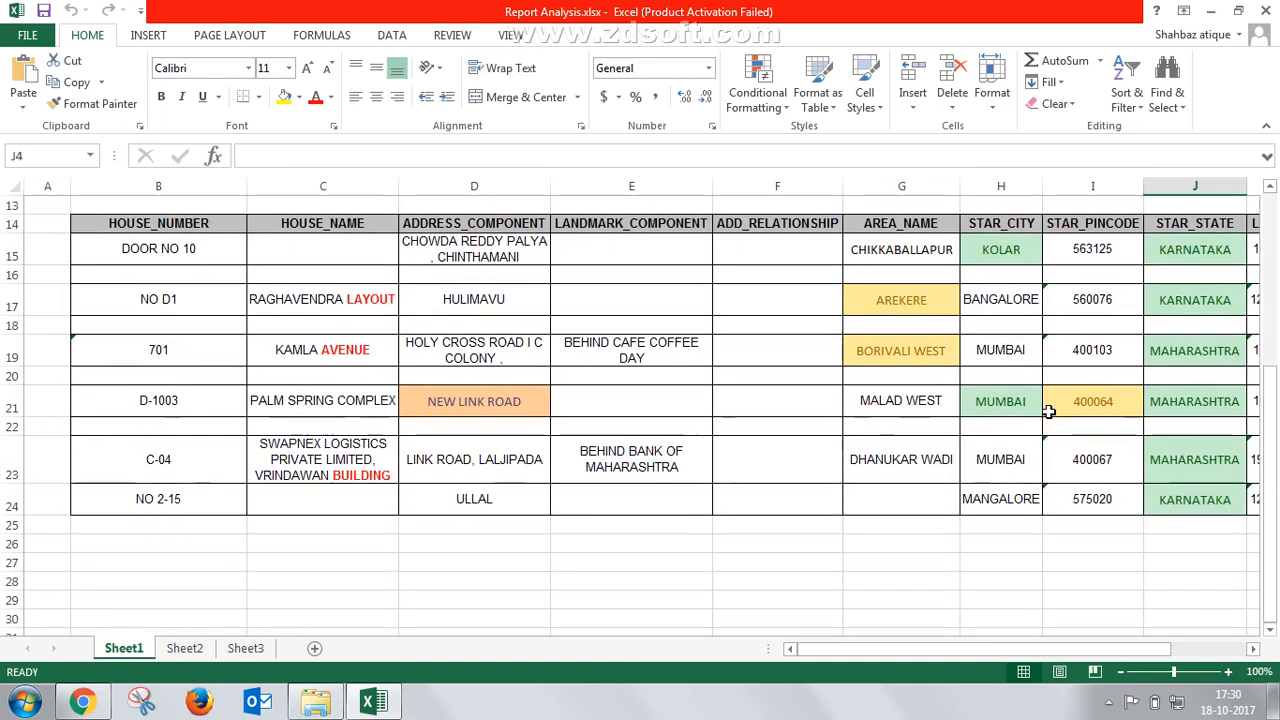
pyautogui.scroll(1, 1048, 411)
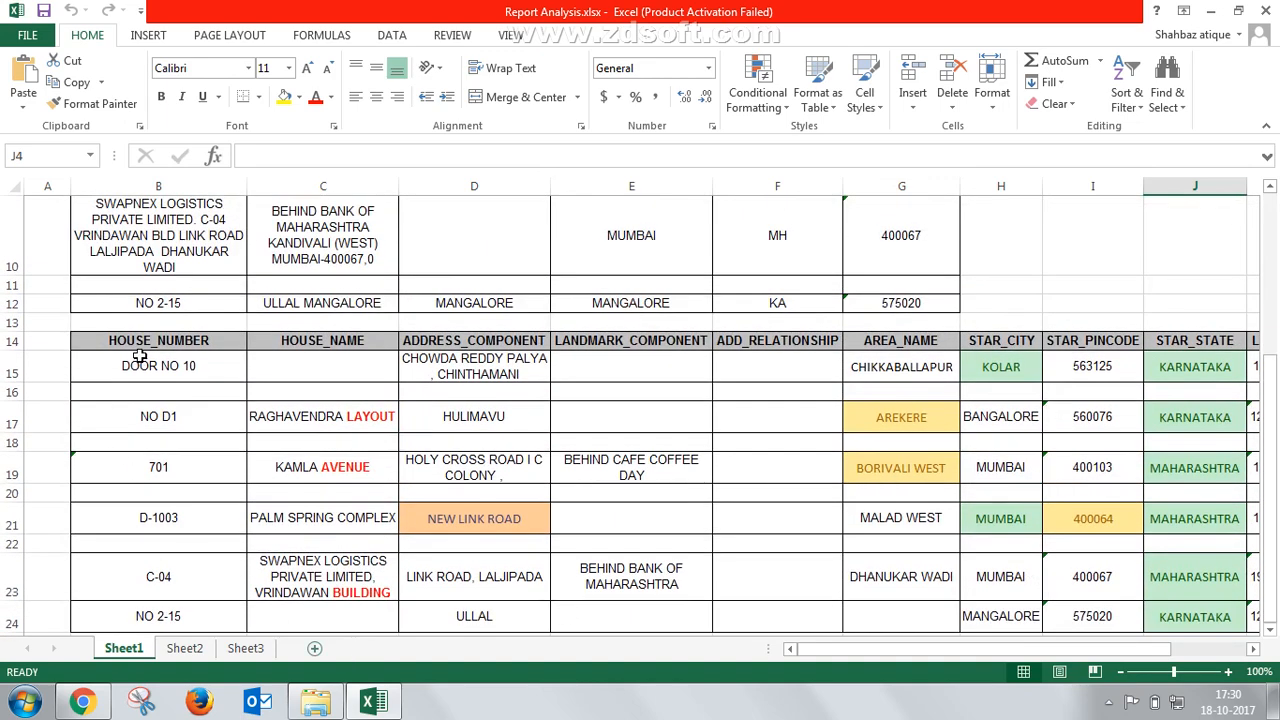
pyautogui.click(138, 348)
pyautogui.press('Right')
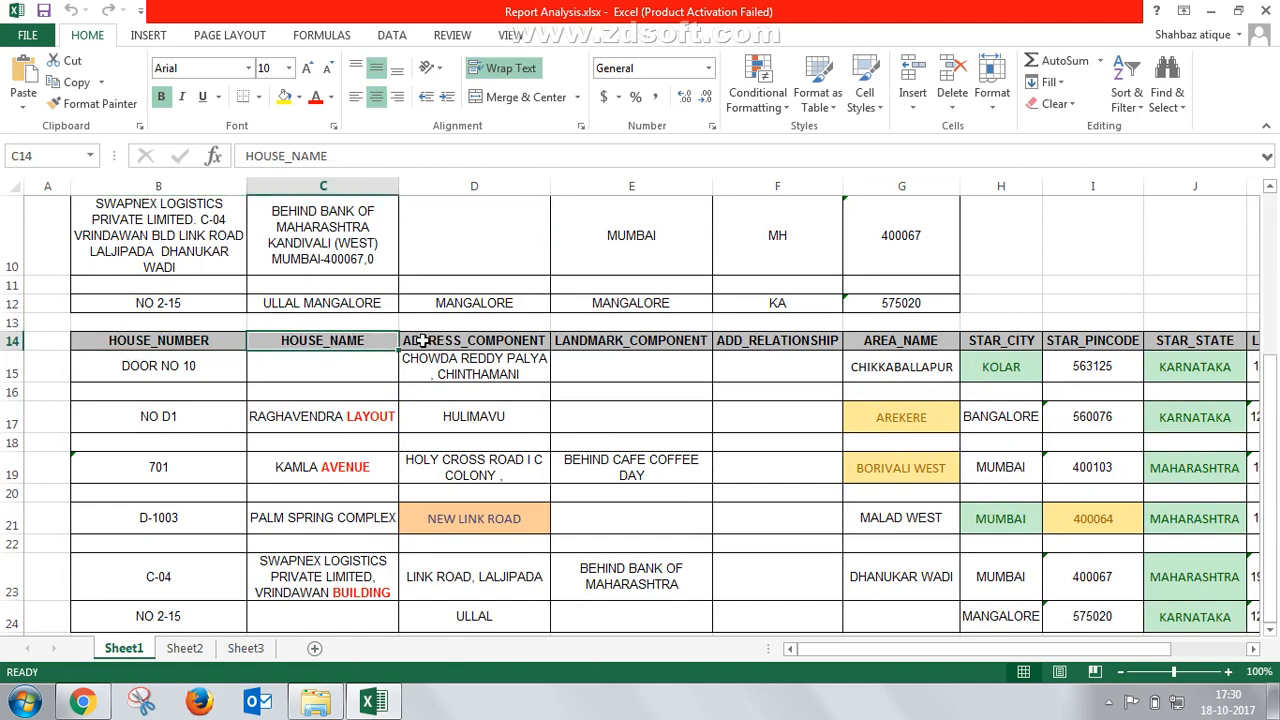
pyautogui.press('Right')
pyautogui.click(645, 342)
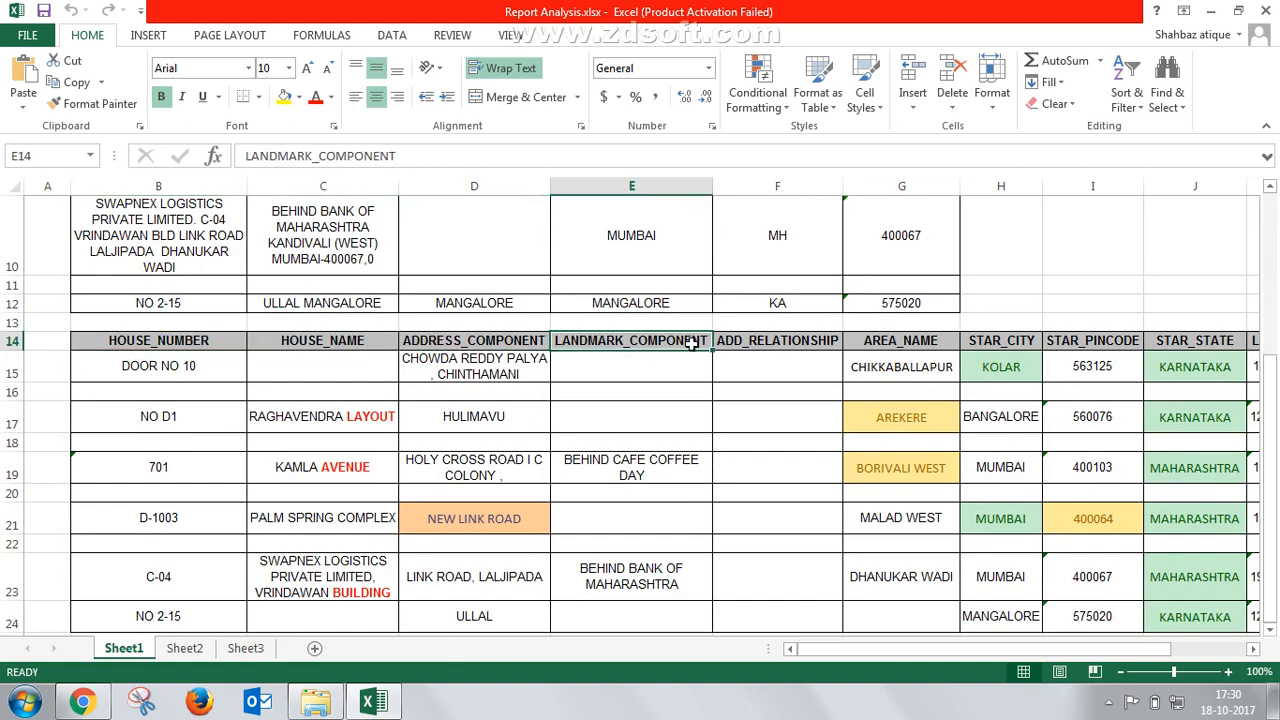
pyautogui.click(756, 344)
pyautogui.click(903, 342)
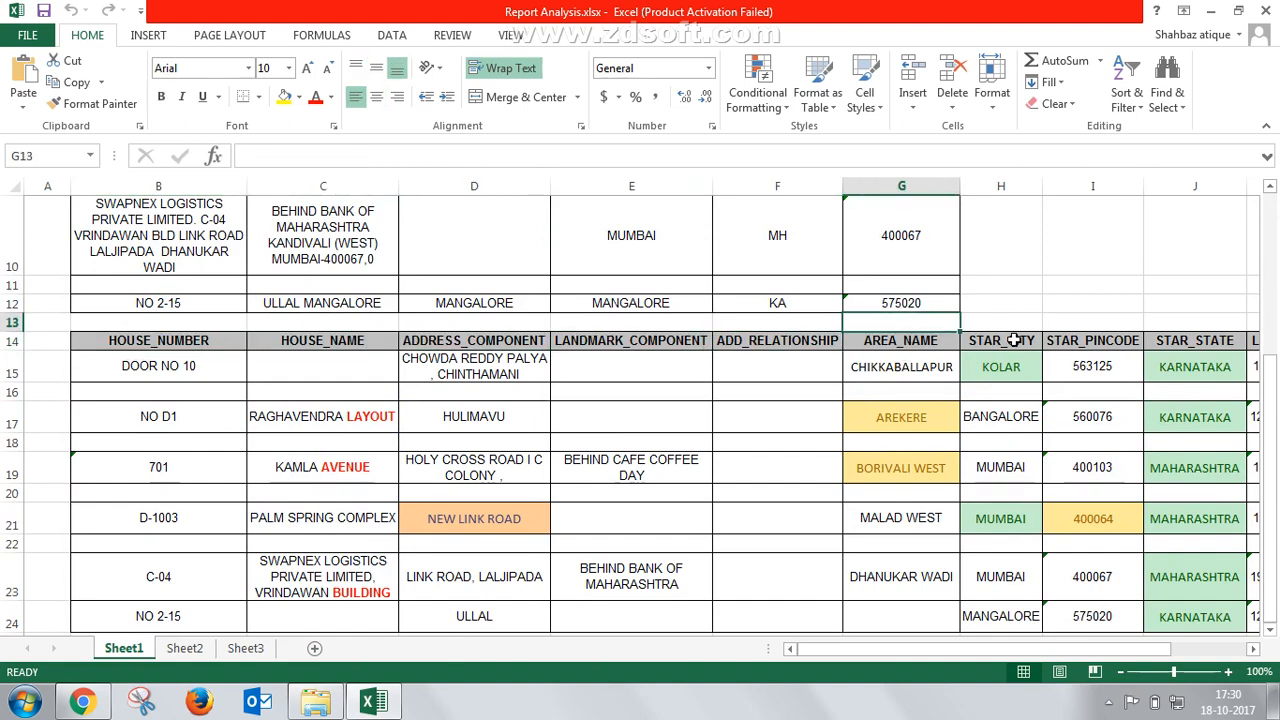
pyautogui.click(1012, 340)
pyautogui.click(1102, 338)
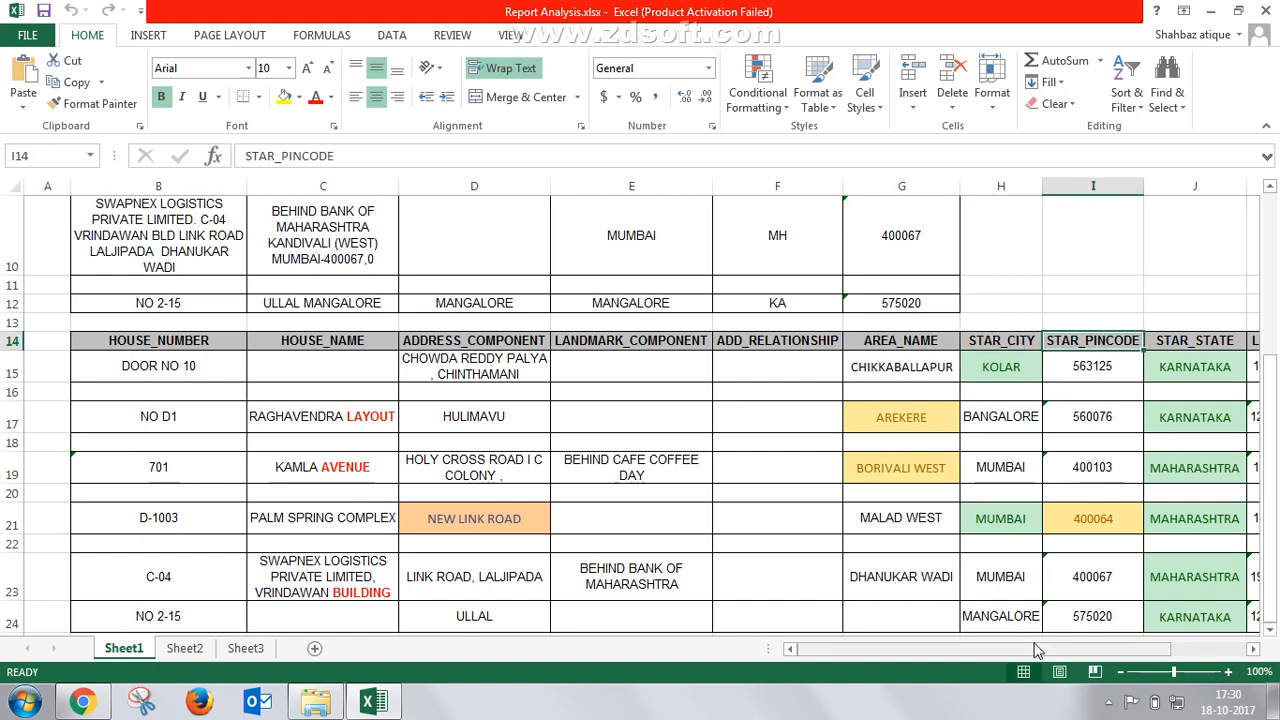
pyautogui.moveTo(1037, 654); pyautogui.dragTo(1105, 652)
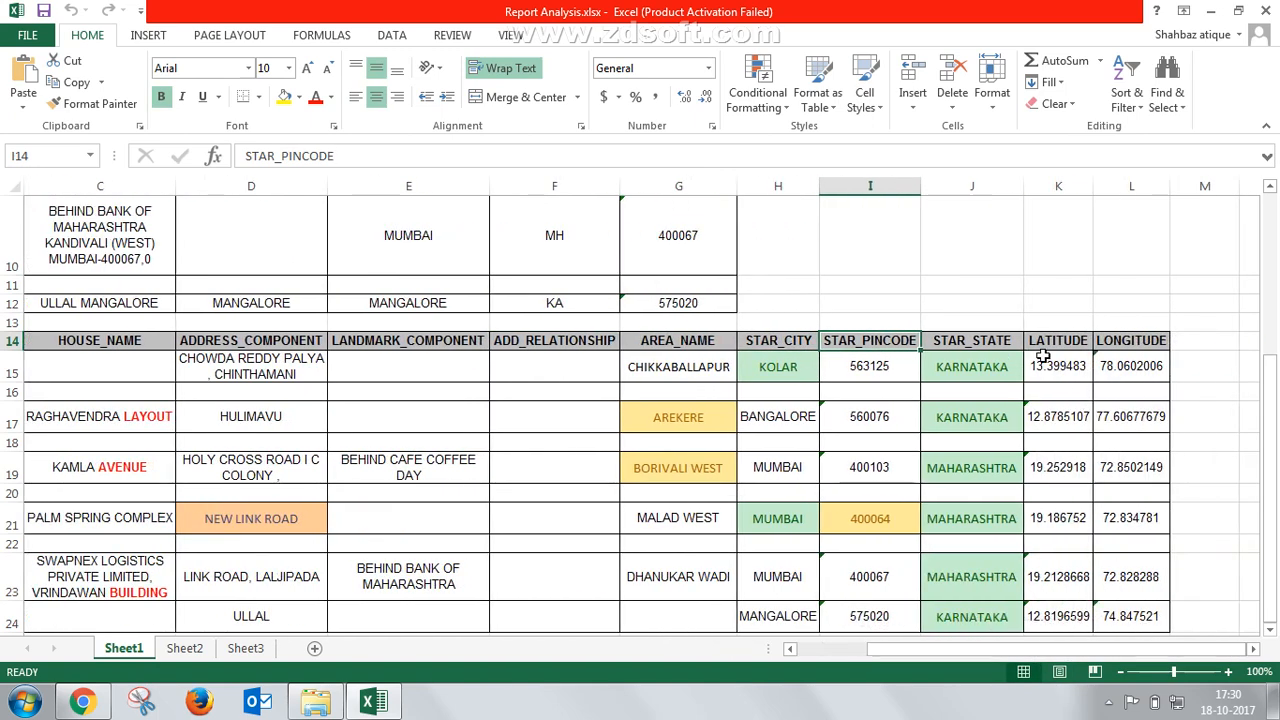
# Step: Examine the LATITUDE and LONGITUDE columns and the parsed address rows from HOUSE_NUMBER to STAR_STATE
pyautogui.click(1047, 336)
pyautogui.click(1116, 342)
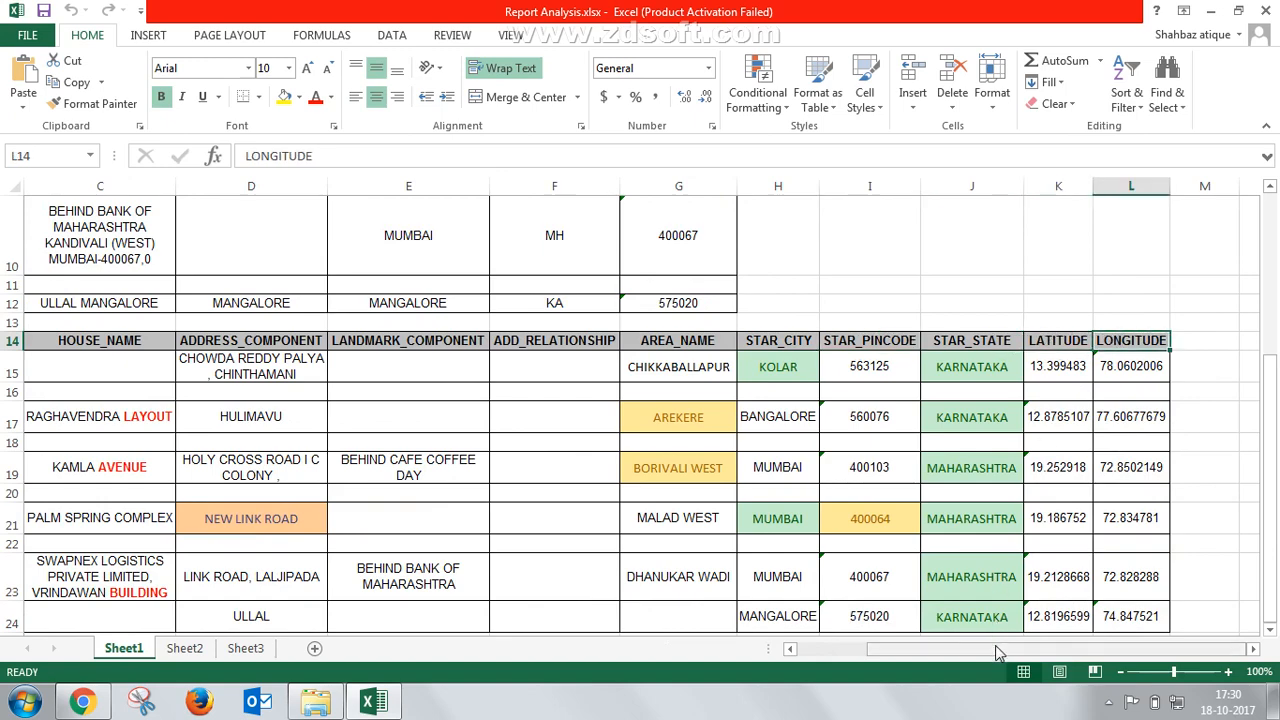
pyautogui.moveTo(995, 648); pyautogui.dragTo(923, 652)
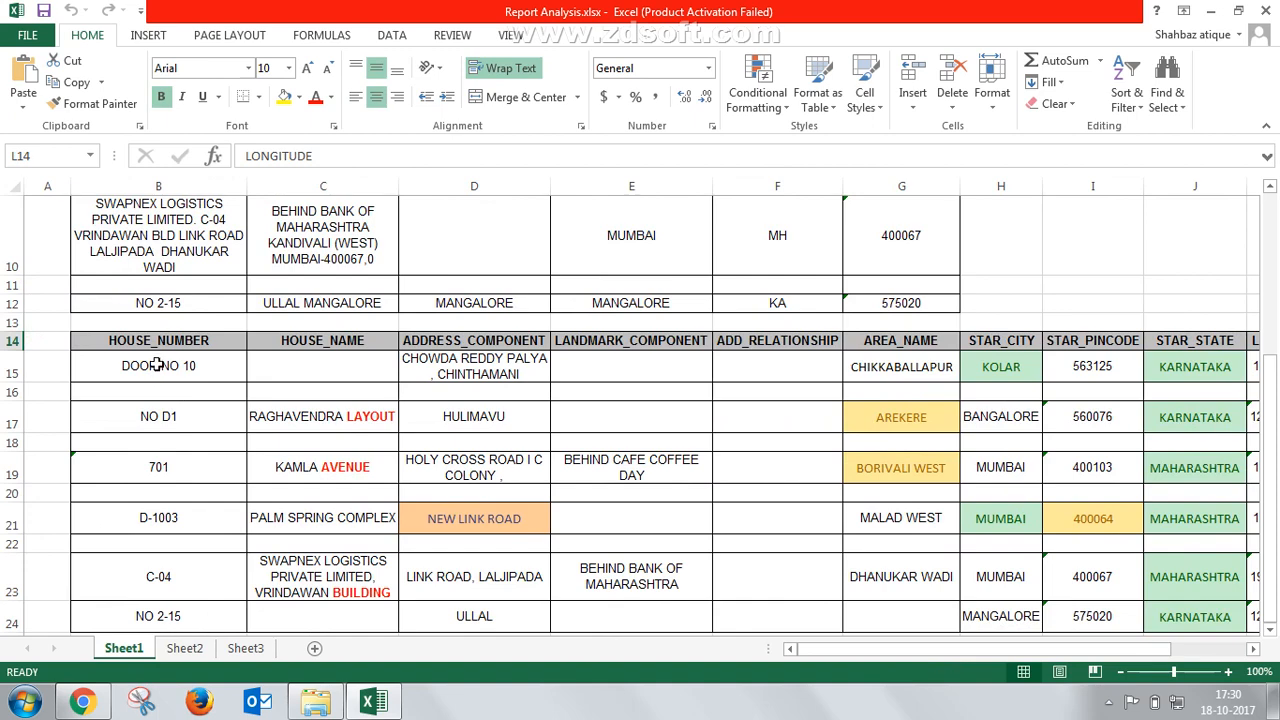
pyautogui.moveTo(157, 365)
pyautogui.mouseDown()
pyautogui.moveTo(689, 523)
pyautogui.moveTo(1152, 594)
pyautogui.mouseUp()
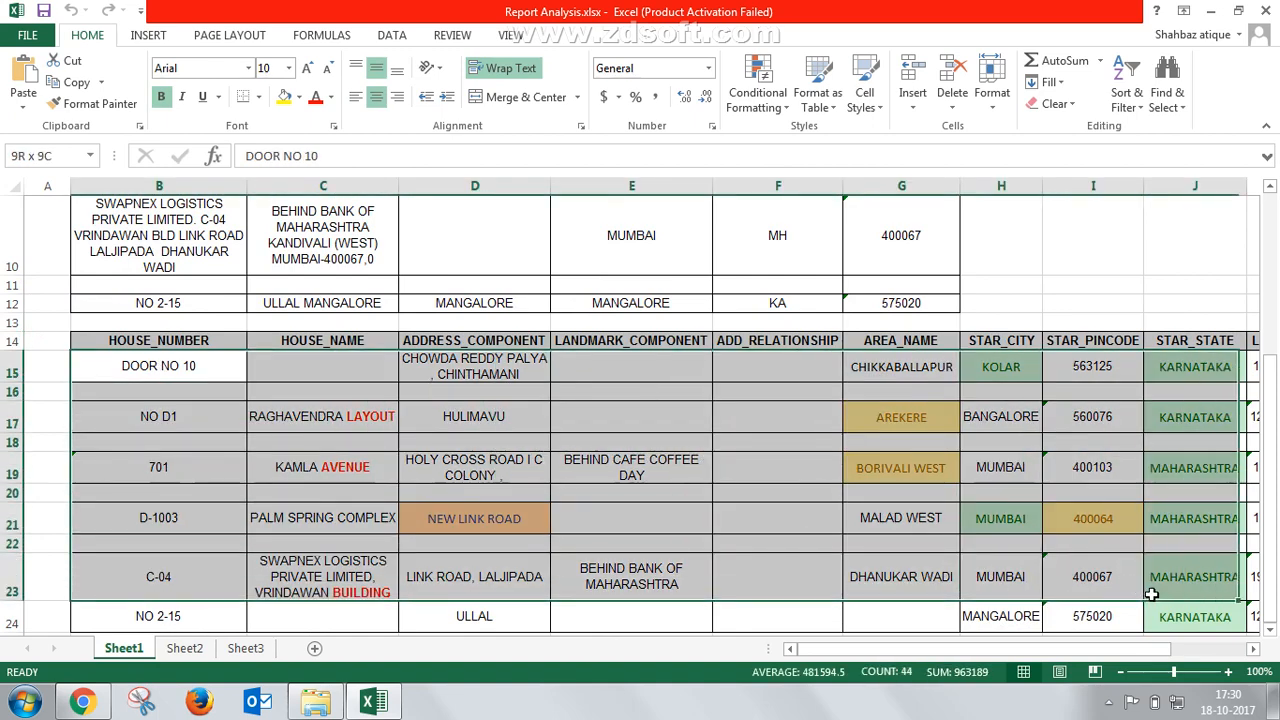
pyautogui.click(937, 563)
pyautogui.scroll(3, 1060, 406)
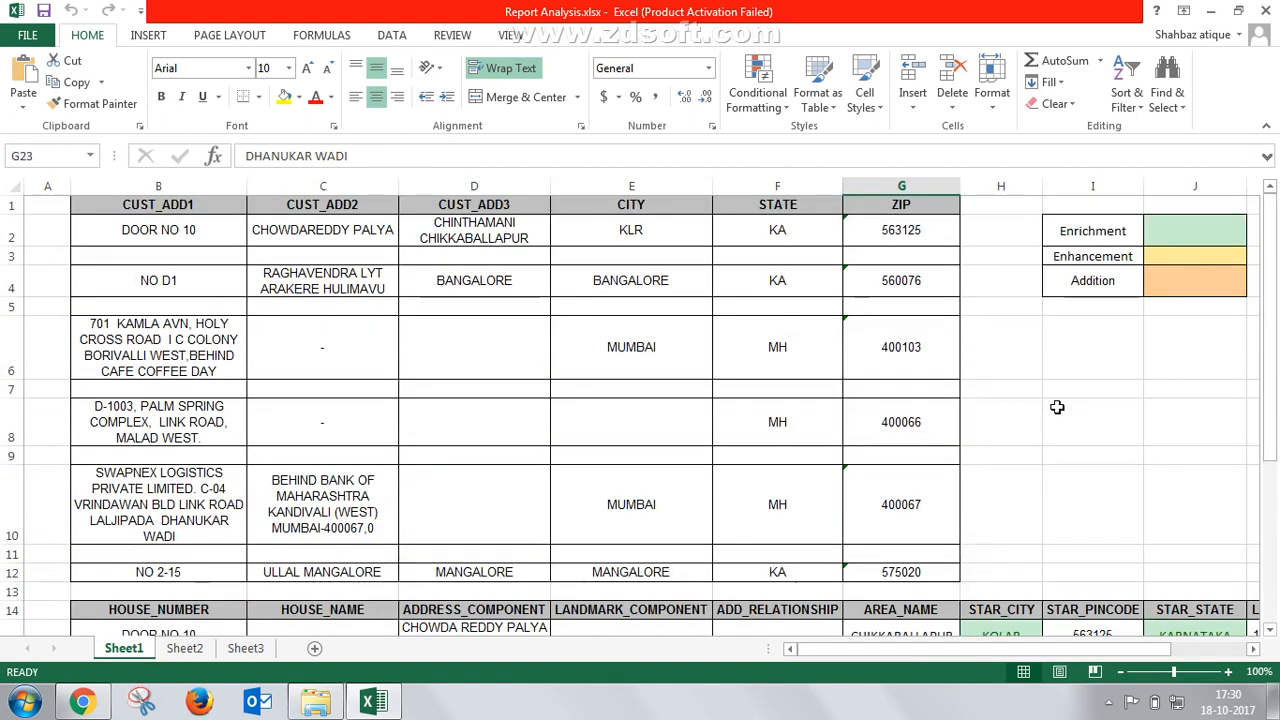
# Step: Compare the enriched STAR_STATE values in the parsed table with the abbreviated STATE values in the source addresses
pyautogui.scroll(-4, 1146, 254)
pyautogui.click(1183, 266)
pyautogui.moveTo(1184, 266); pyautogui.dragTo(1203, 470)
pyautogui.moveTo(1180, 250); pyautogui.dragTo(1200, 455)
pyautogui.scroll(3, 1202, 450)
pyautogui.scroll(1, 1202, 450)
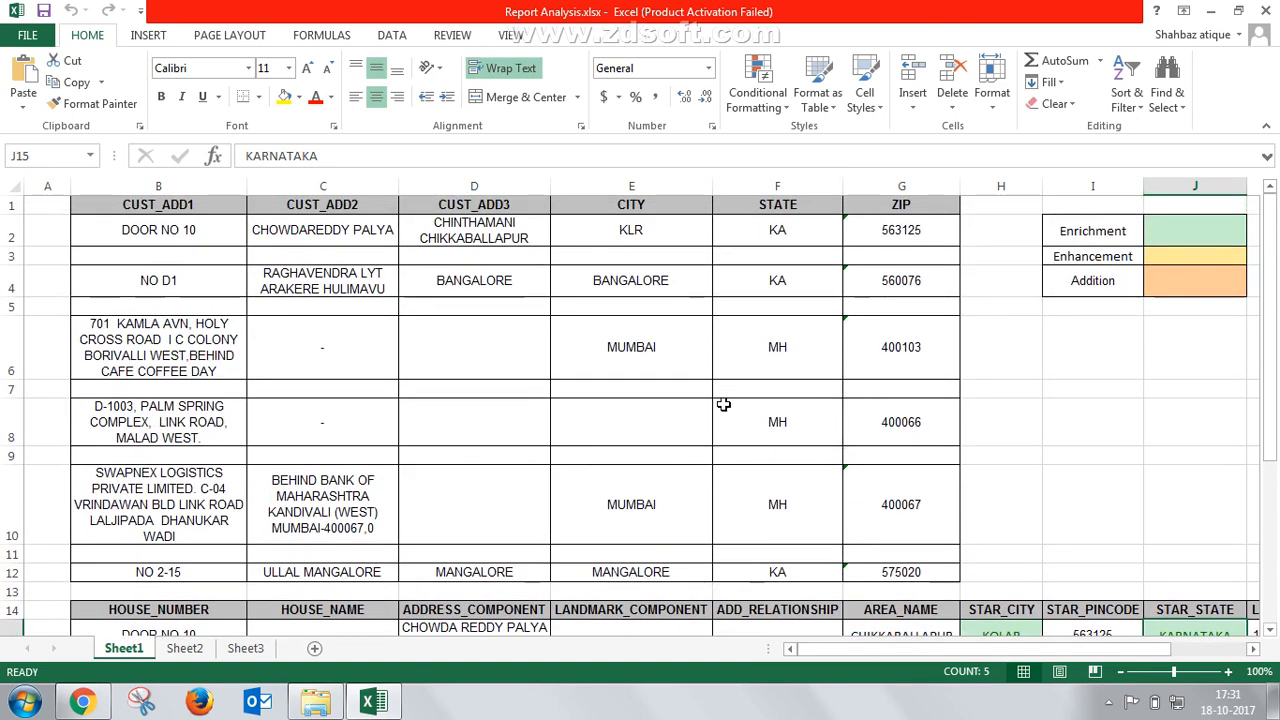
pyautogui.moveTo(777, 232); pyautogui.dragTo(780, 290)
pyautogui.click(779, 347)
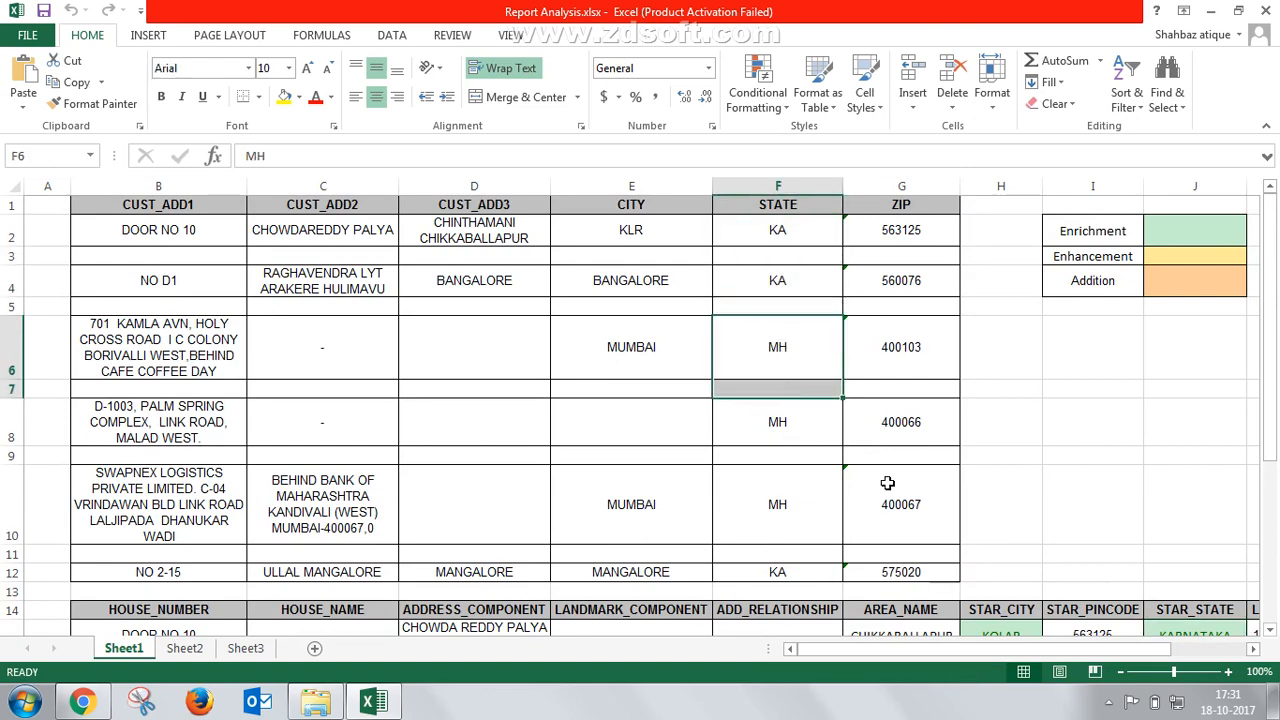
pyautogui.scroll(-4, 889, 486)
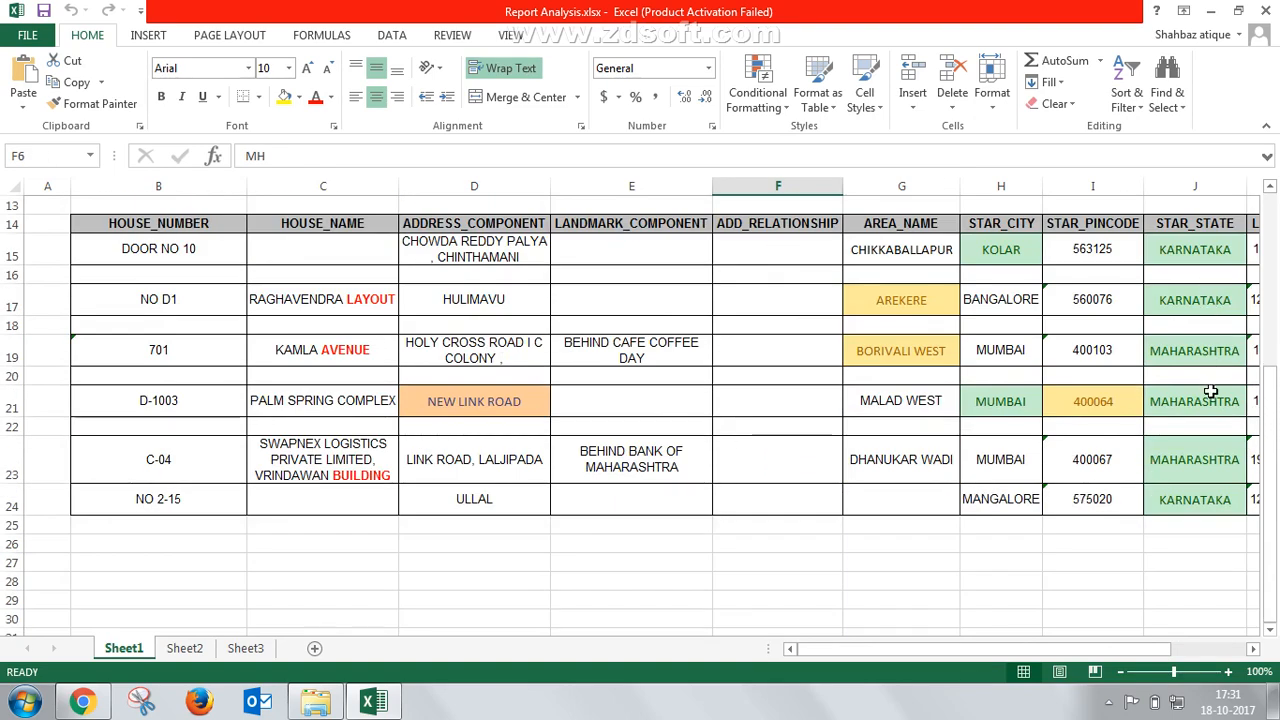
# Step: Compare the source addresses with the parsed rows, checking the added NEW LINK ROAD address component in the D-1003 row
pyautogui.scroll(4, 1200, 400)
pyautogui.scroll(-2, 1149, 300)
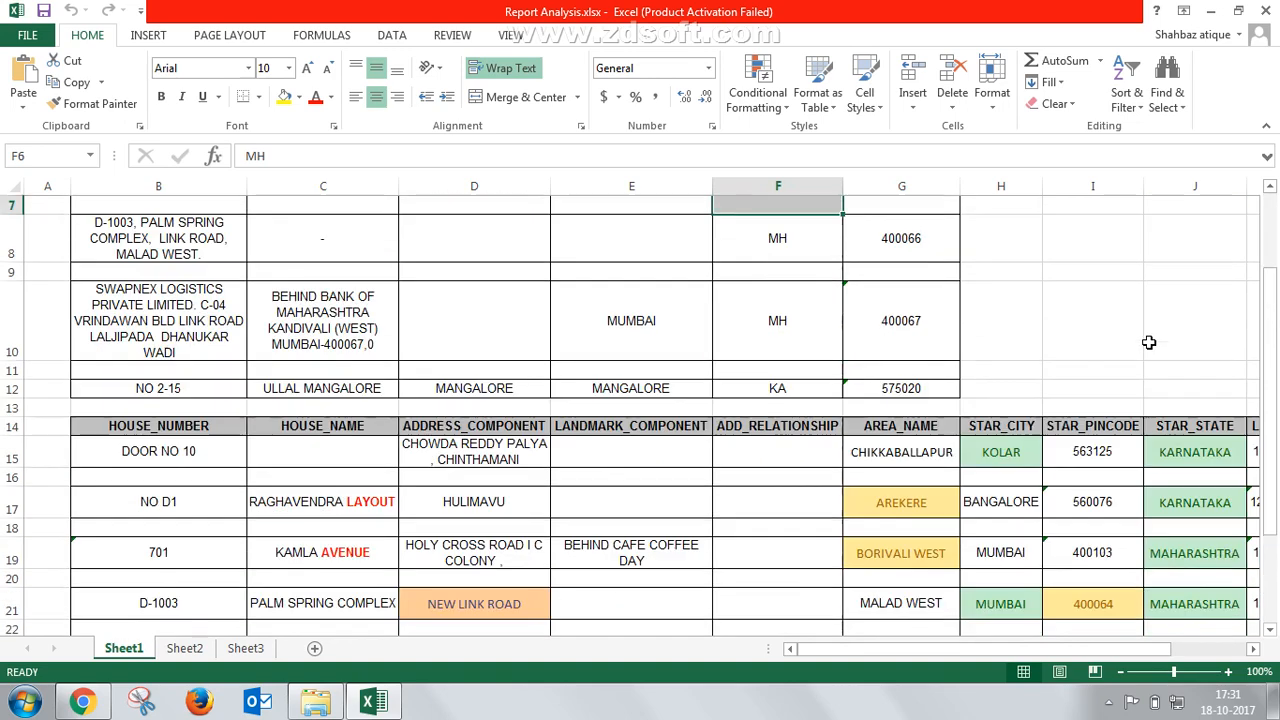
pyautogui.scroll(-2, 1149, 342)
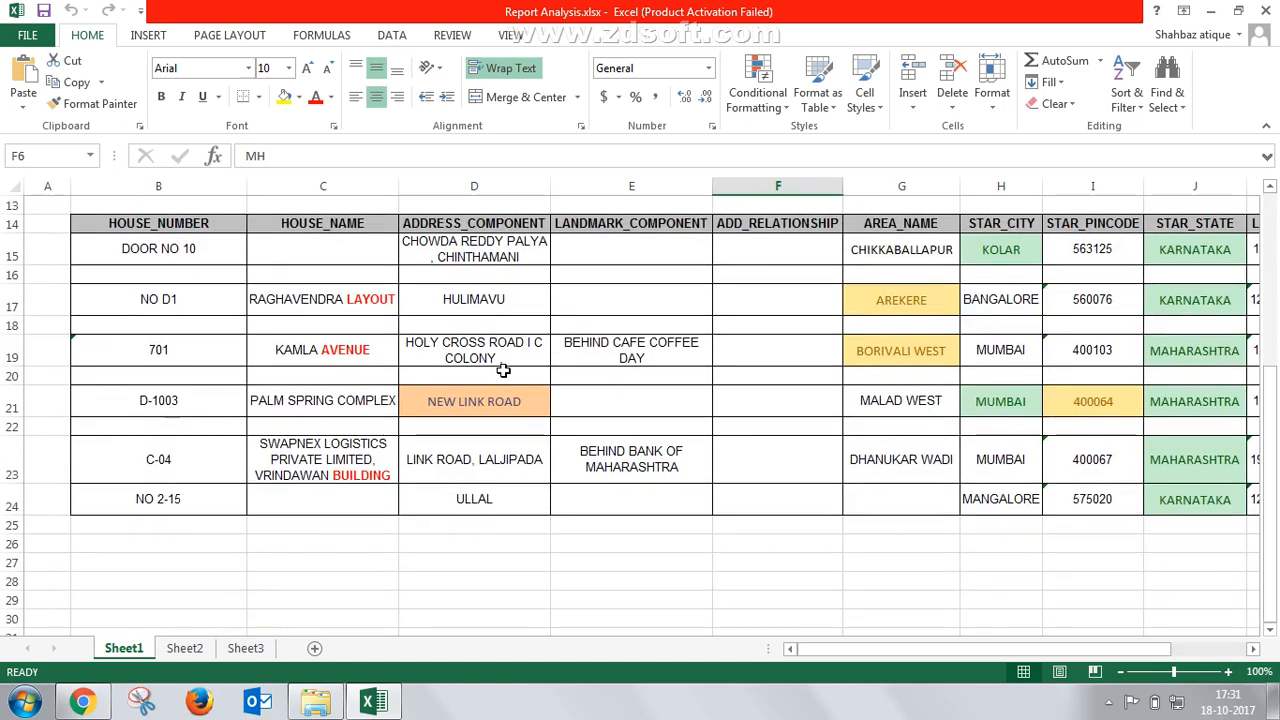
pyautogui.scroll(4, 503, 370)
pyautogui.scroll(-2, 603, 395)
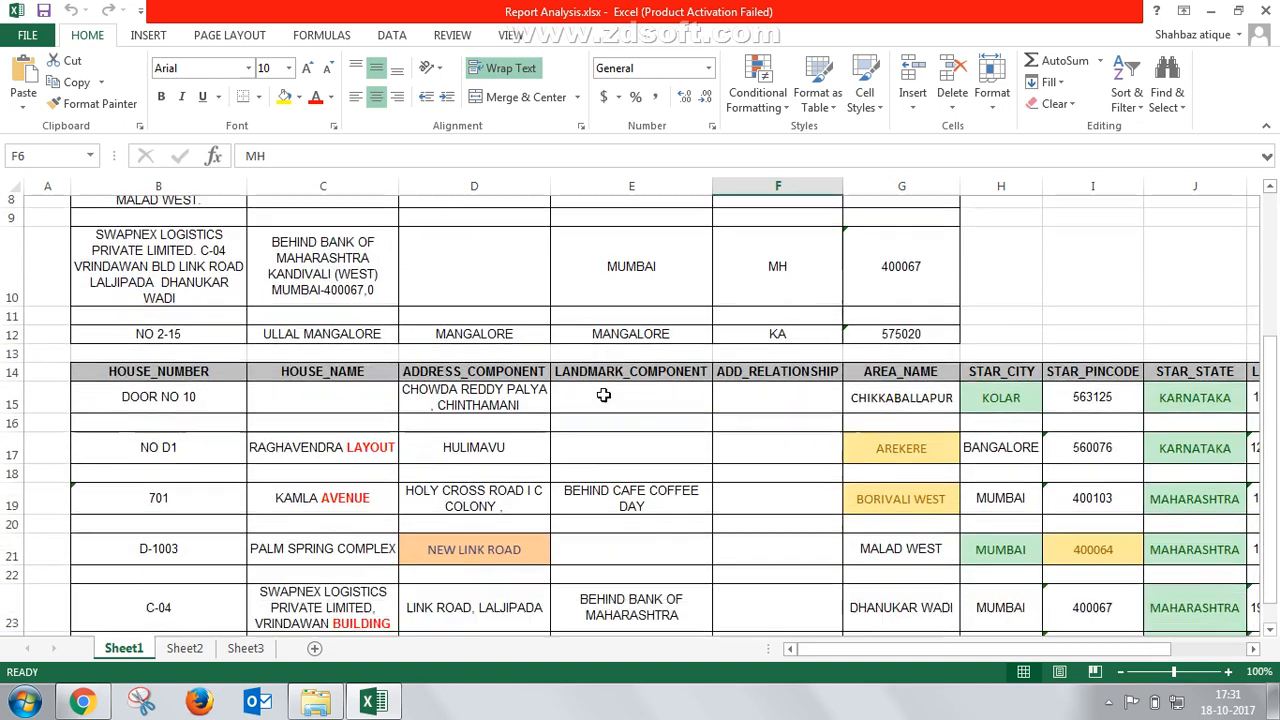
pyautogui.scroll(-1, 603, 400)
pyautogui.click(502, 515)
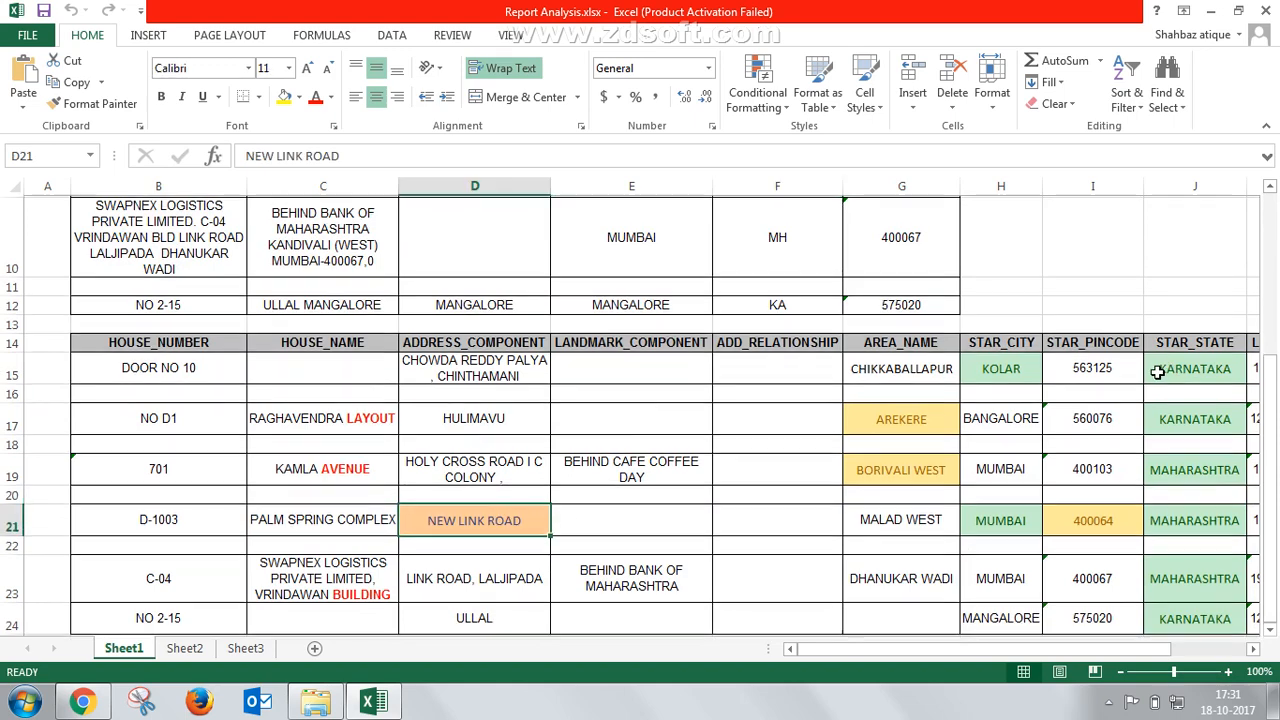
pyautogui.scroll(3, 1157, 372)
pyautogui.scroll(-3, 1157, 371)
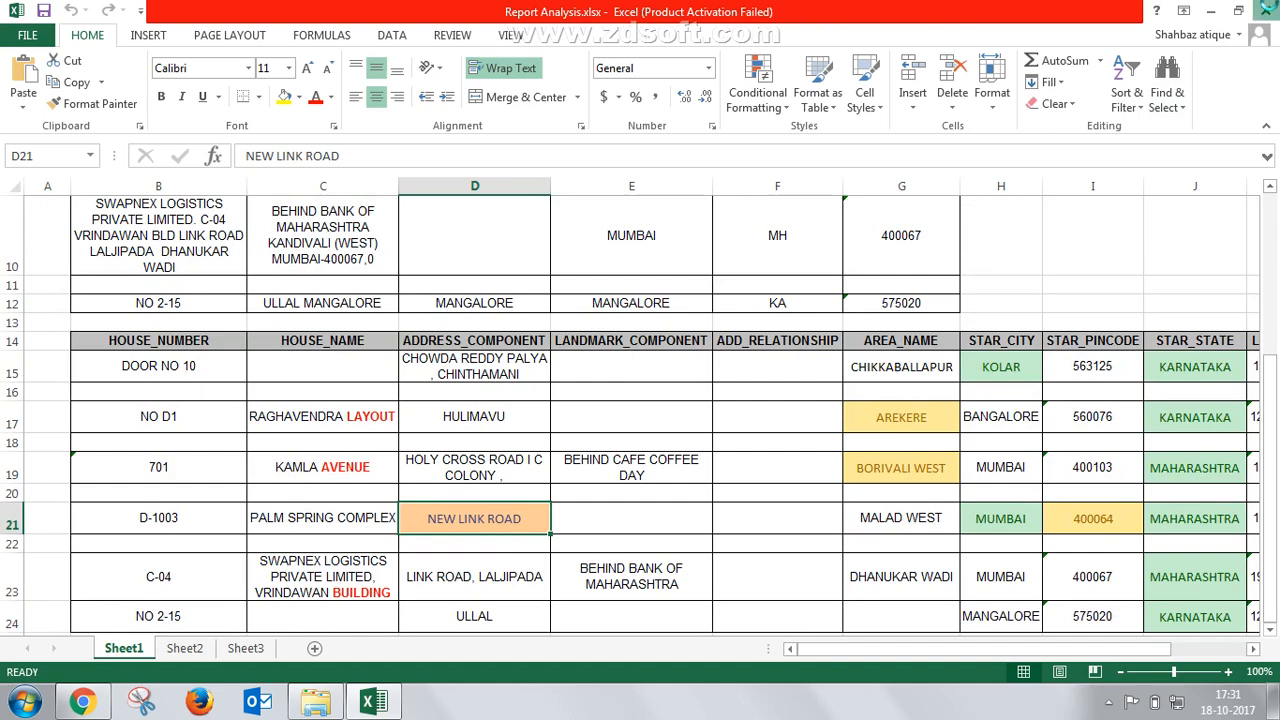
# Step: Close the report workbook and the folder window, switch to STARDQ in Chrome and open the account options
pyautogui.click(1266, 10)
pyautogui.click(931, 10)
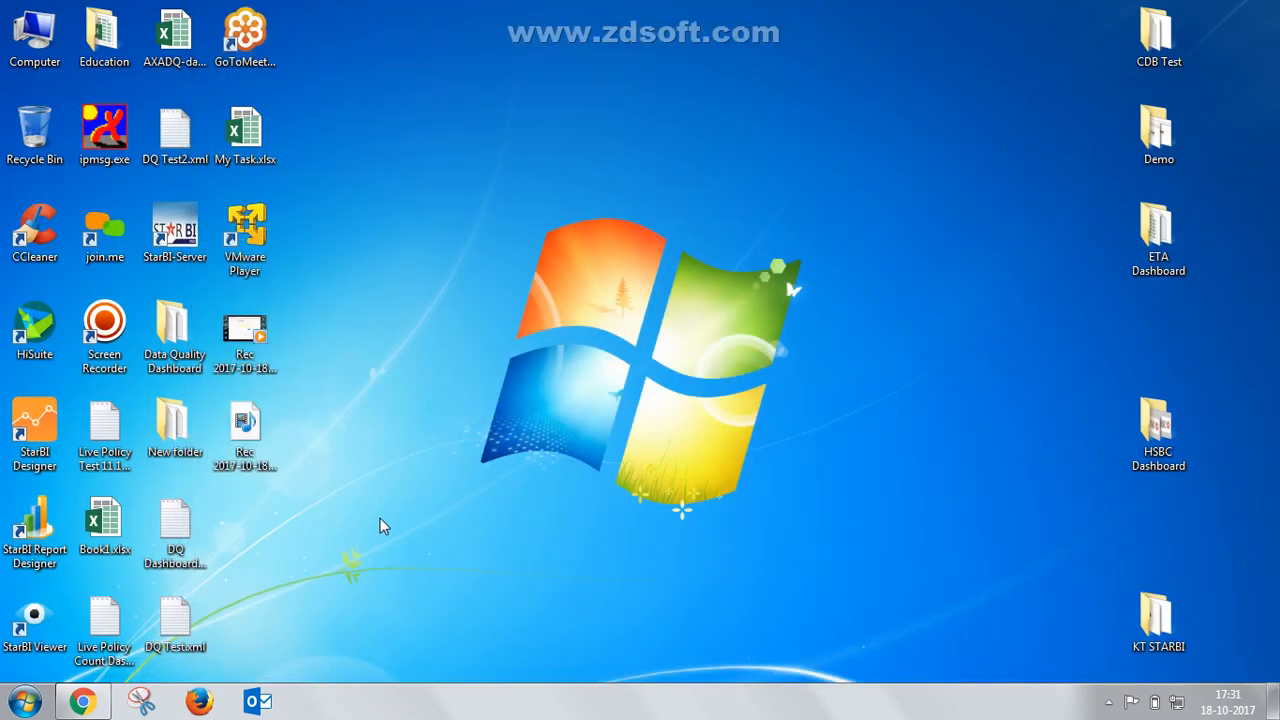
pyautogui.click(98, 702)
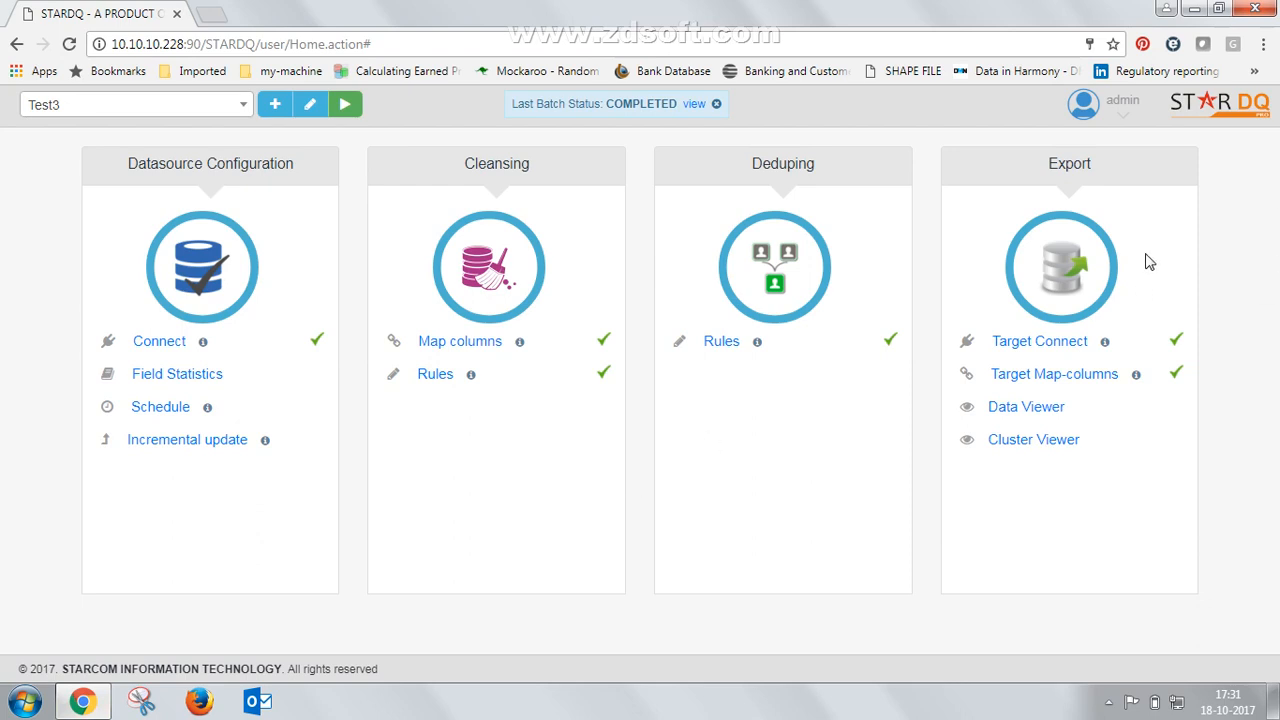
pyautogui.click(1121, 116)
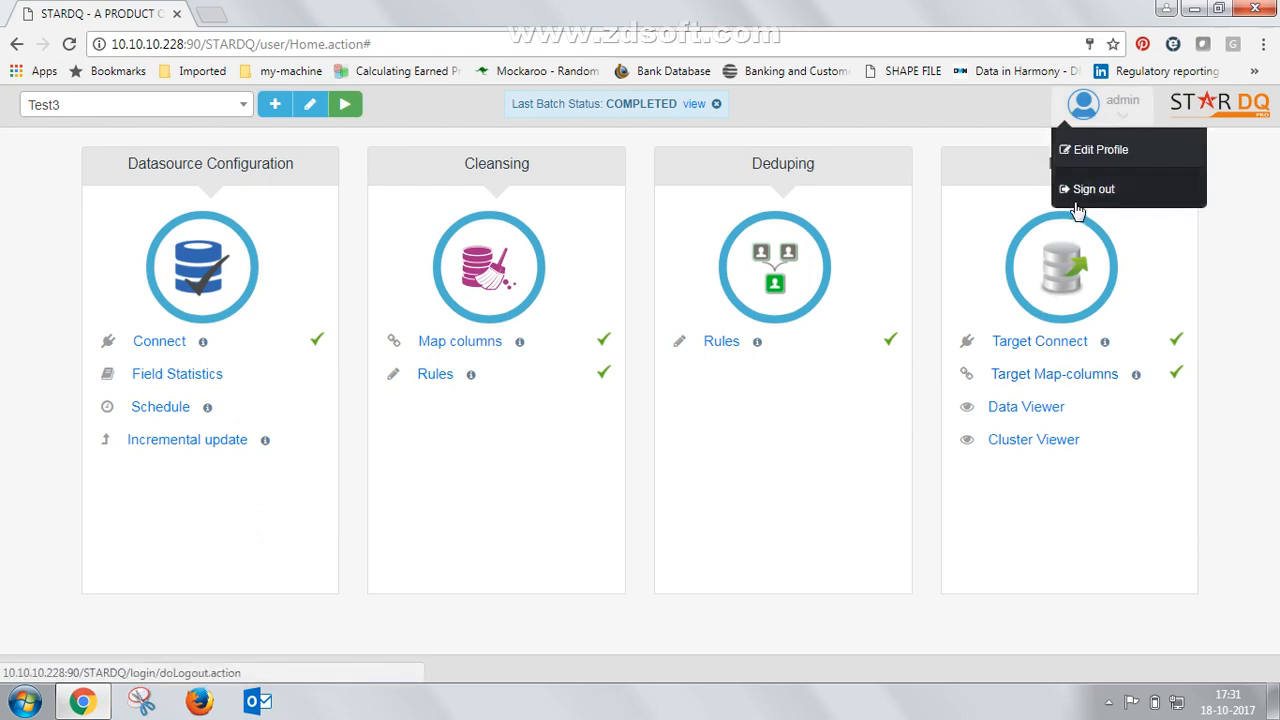